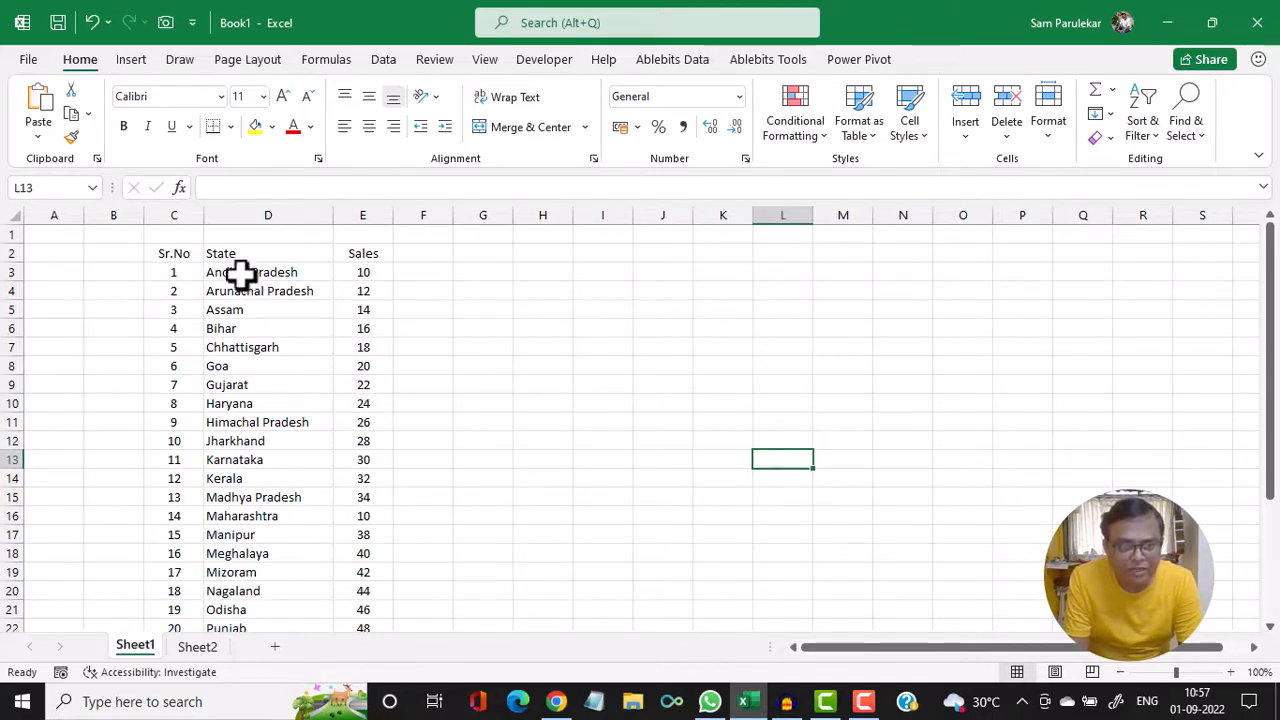
- Insert a Filled Map chart from the State and Sales data in D2:E30
left_click_drag(223, 258, 354, 500)
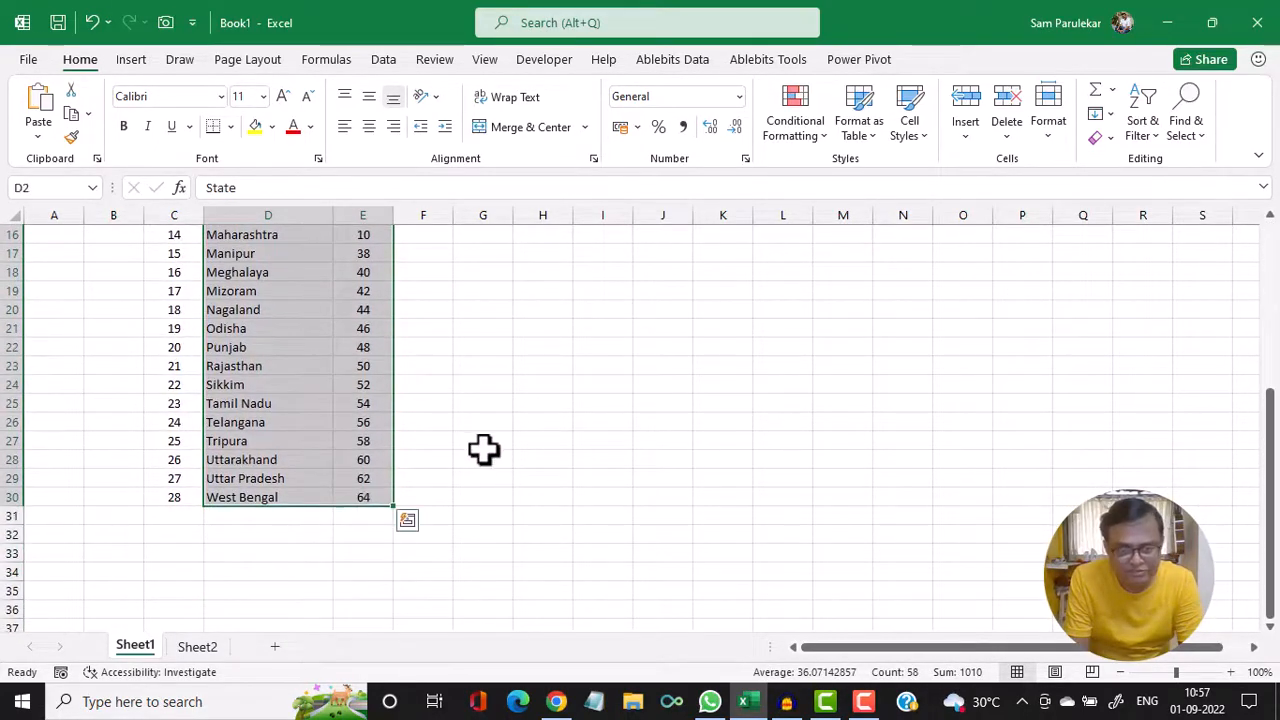
scroll(496, 444, "up", 3)
scroll(496, 444, "up", 2)
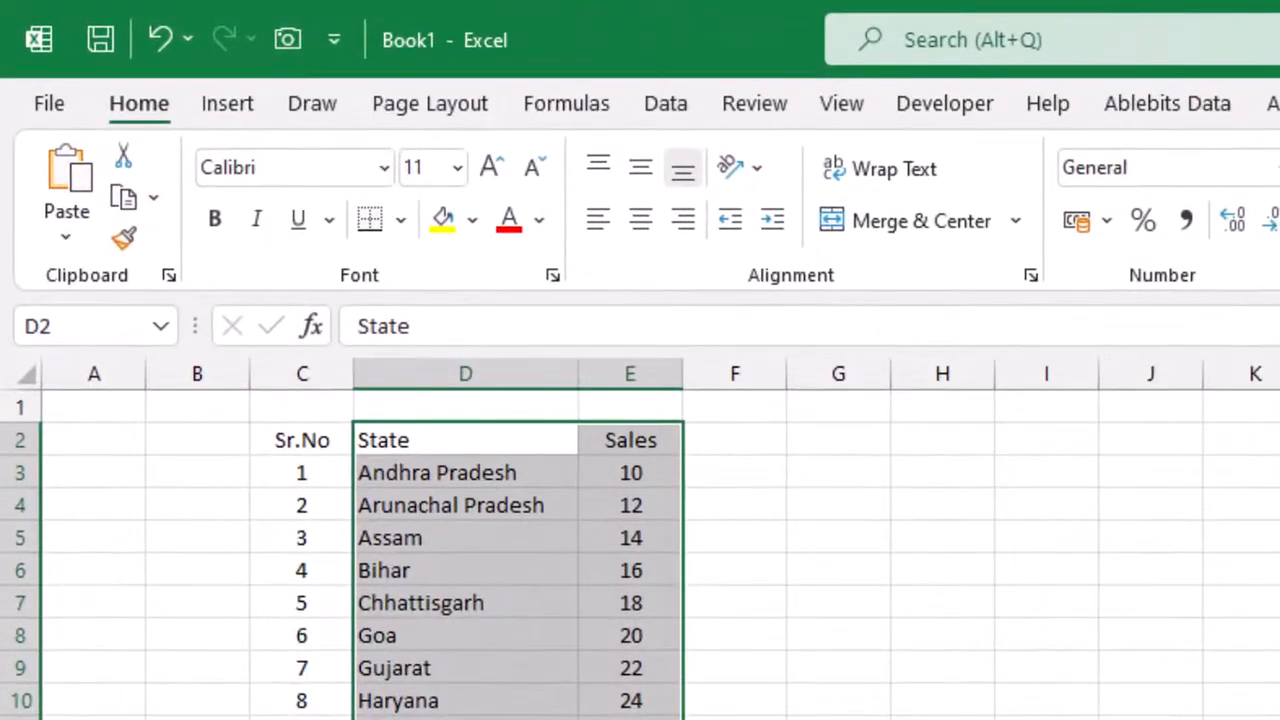
left_click(236, 116)
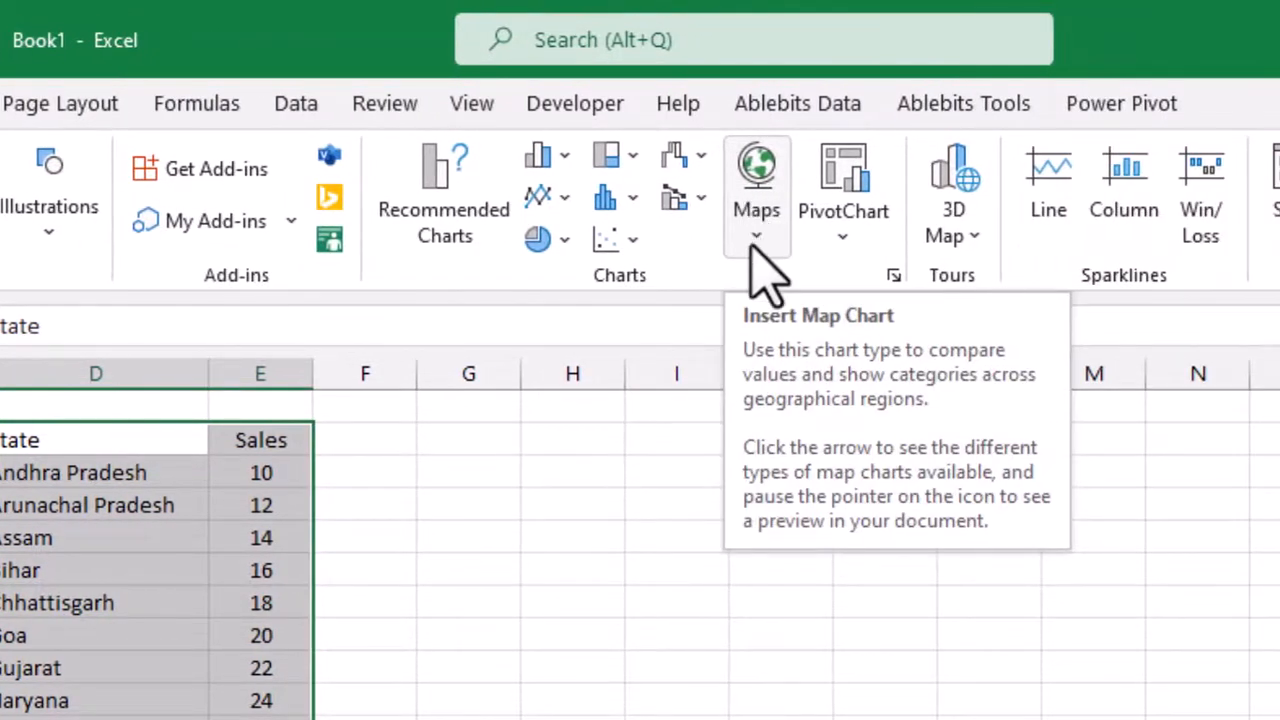
left_click(756, 240)
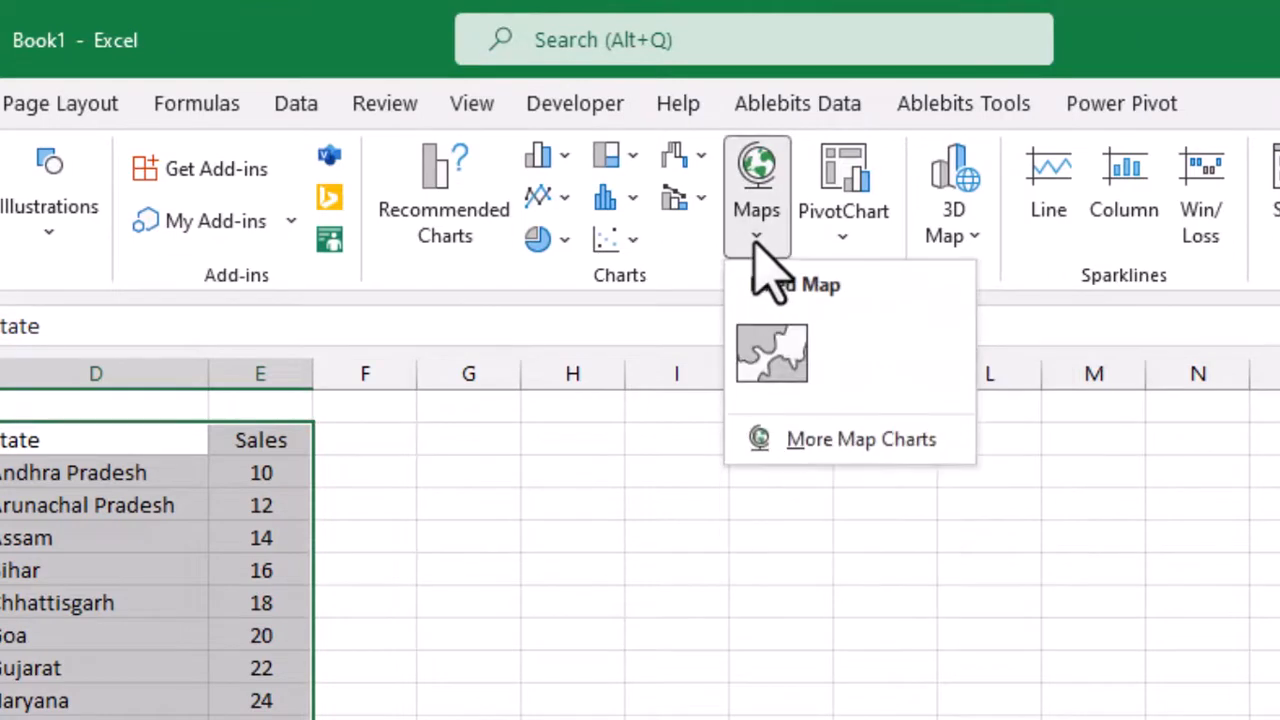
left_click(750, 362)
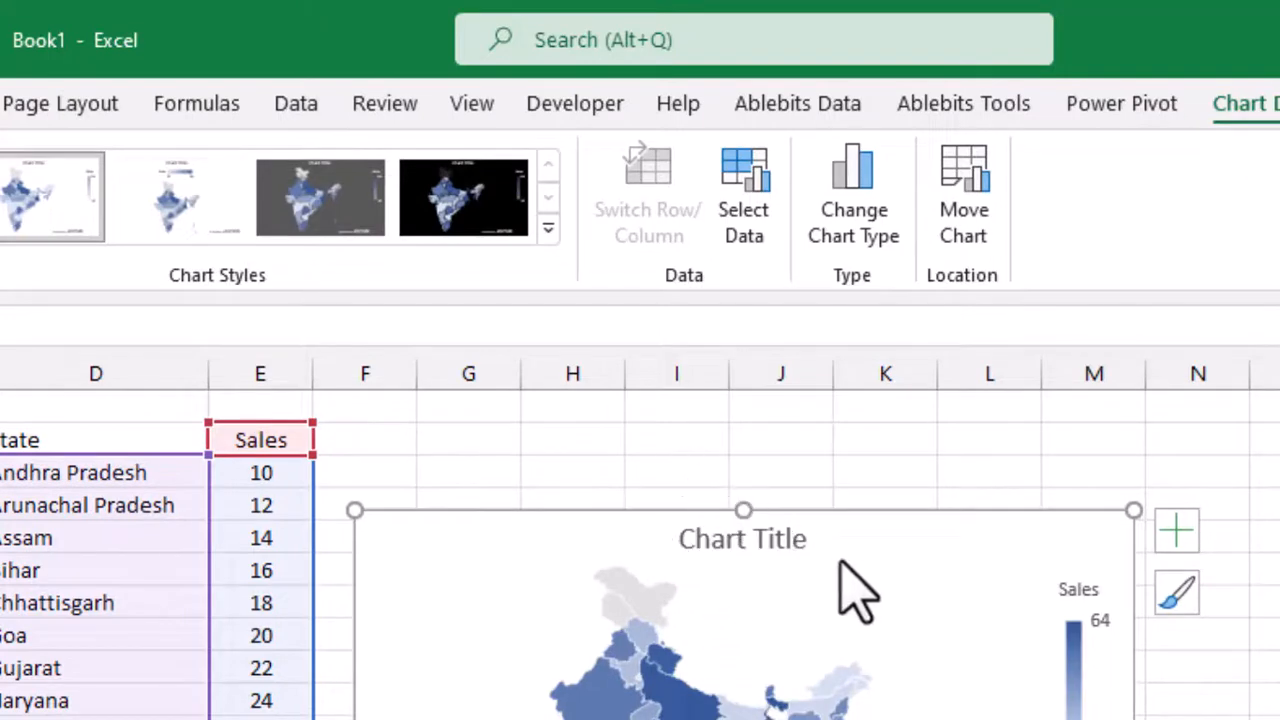
- Move the map chart clear of the data table and enlarge it to span about columns G to Q
left_click_drag(840, 563, 940, 549)
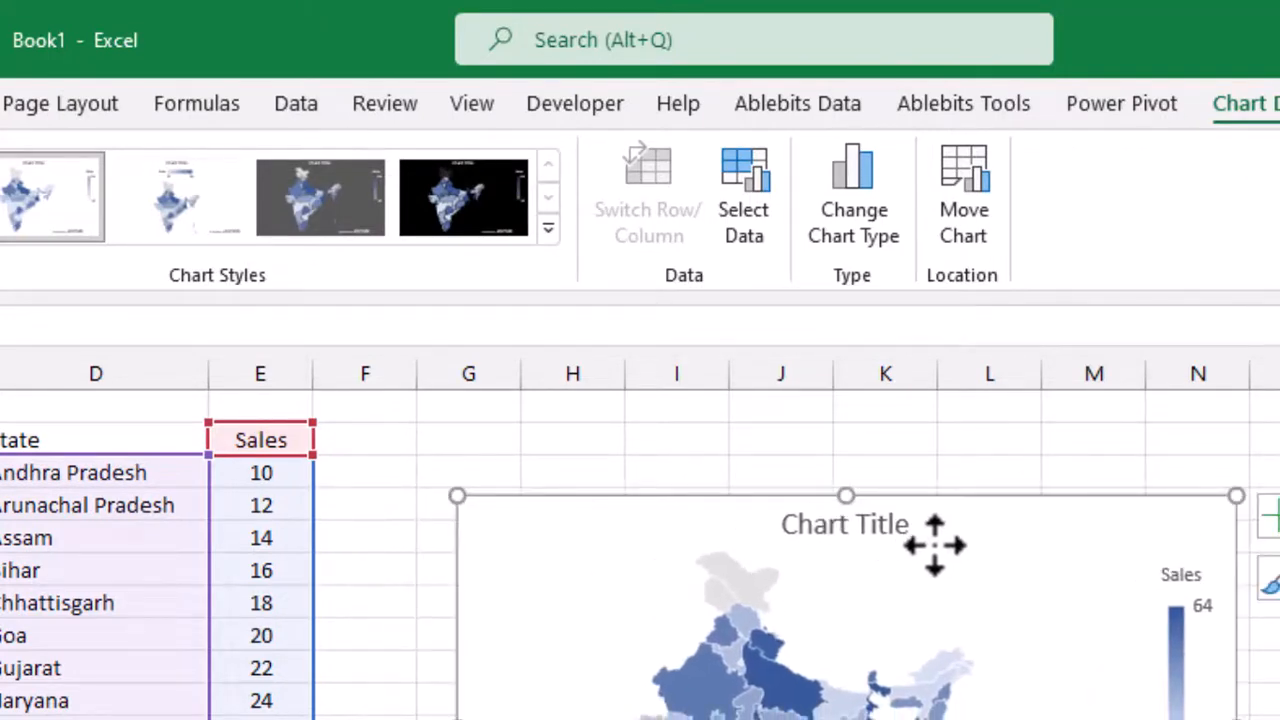
scroll(968, 598, "down", 2)
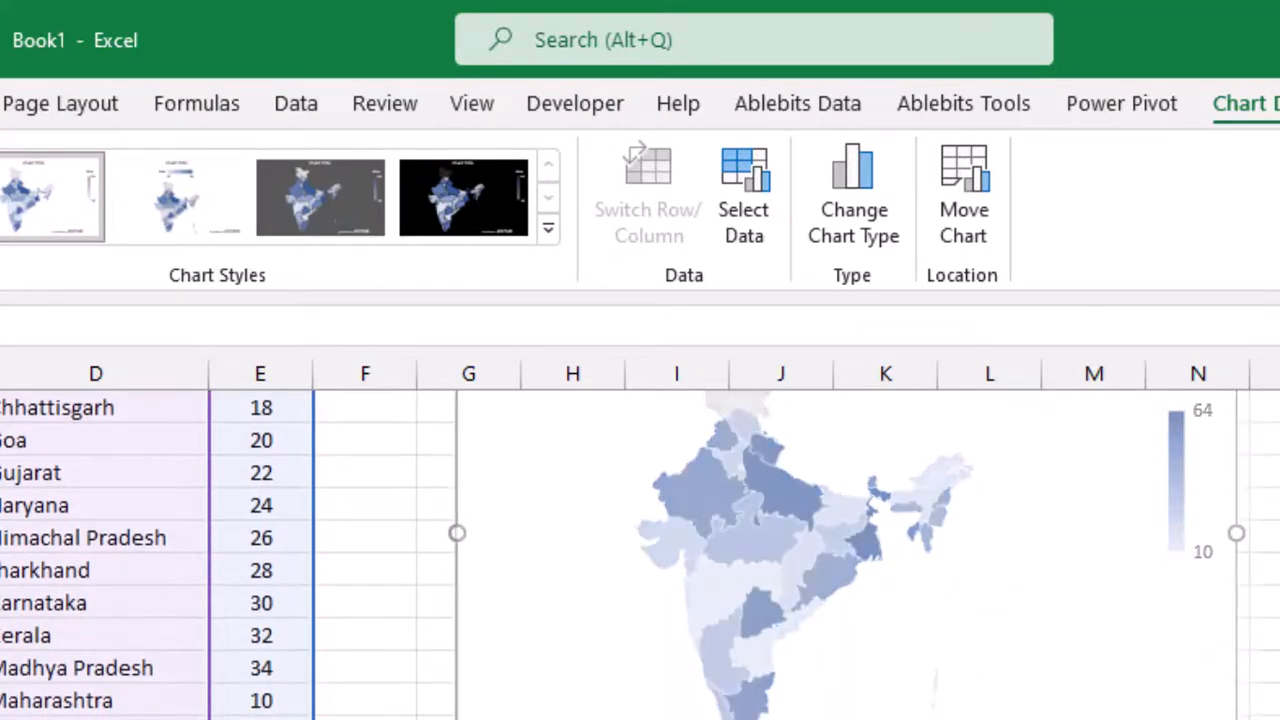
left_click_drag(1236, 719, 1279, 719)
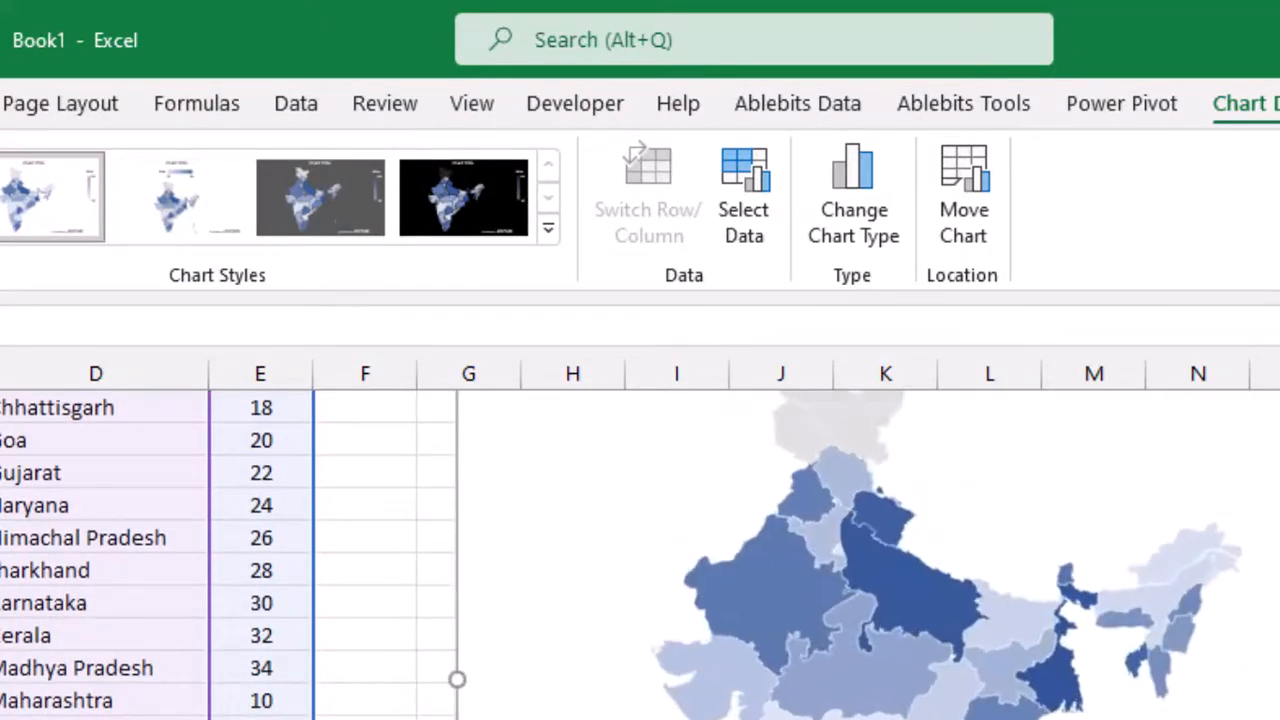
scroll(948, 486, "up", 1)
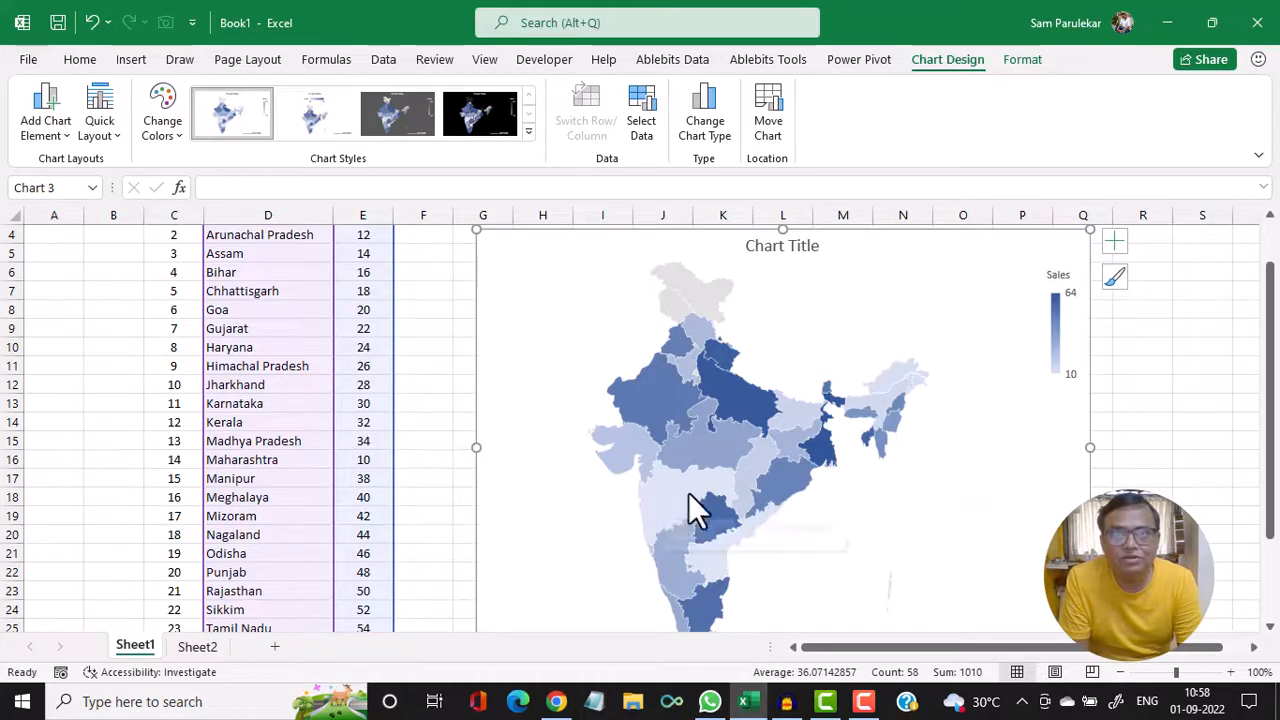
- Show data labels on the map chart
mouse_move(802, 423)
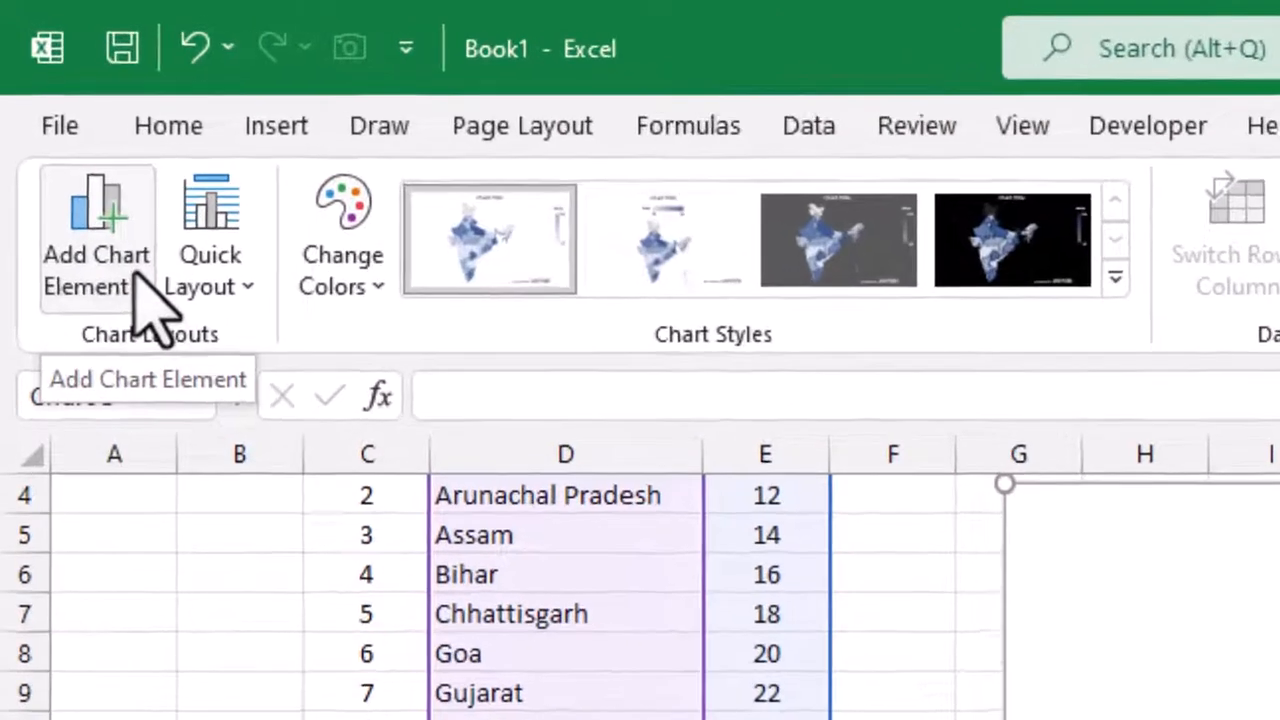
left_click(66, 130)
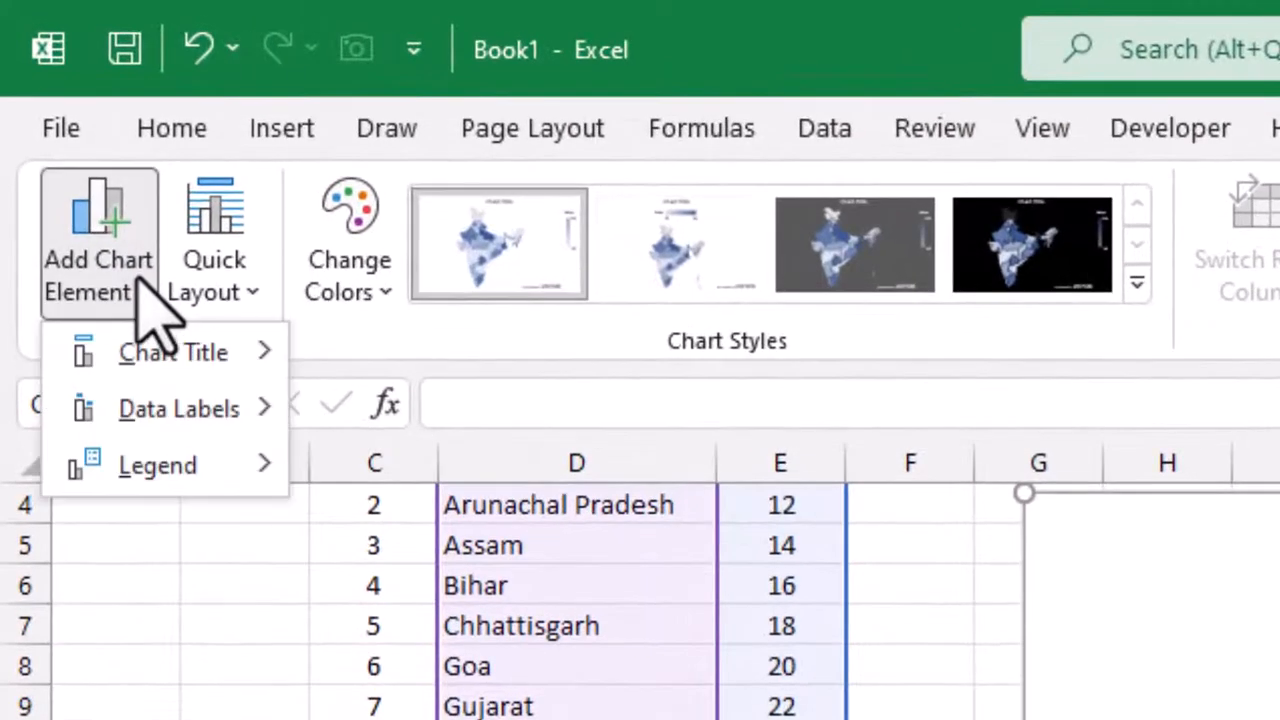
mouse_move(148, 410)
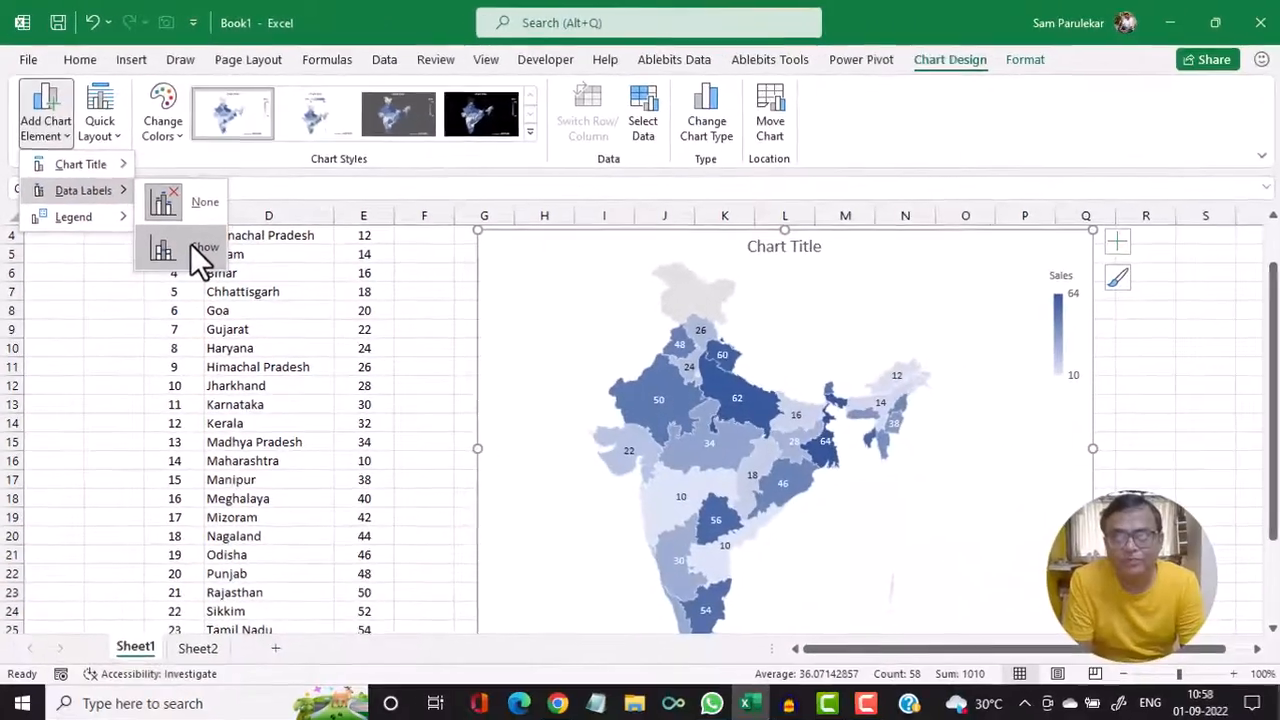
left_click(198, 250)
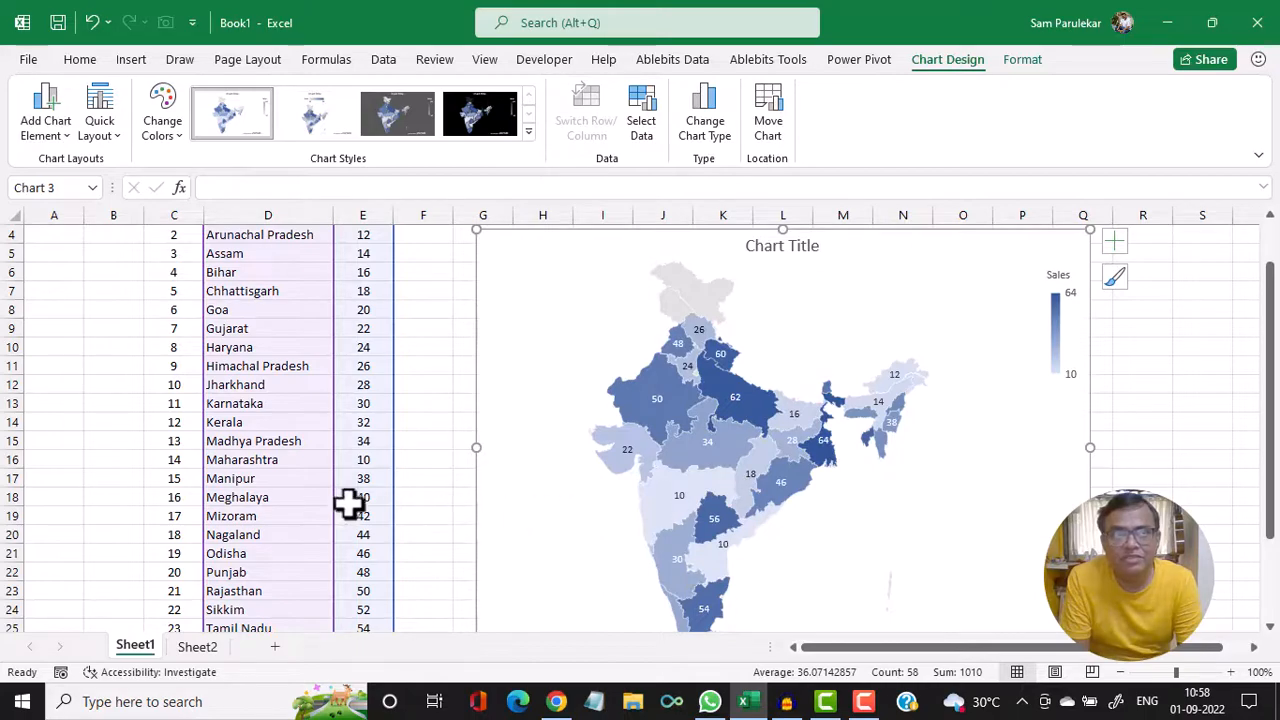
- Compare the Maharashtra and Gujarat sales cells in the table with their labels on the map
left_click(260, 459)
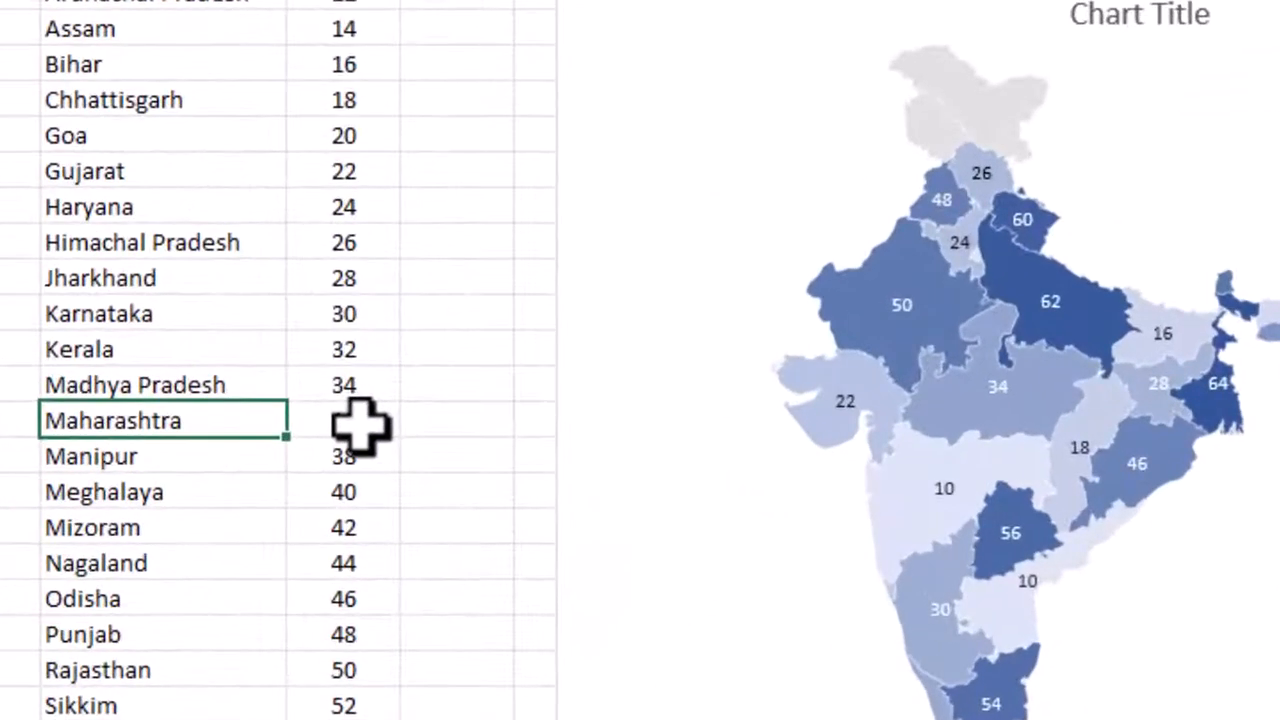
left_click(360, 425)
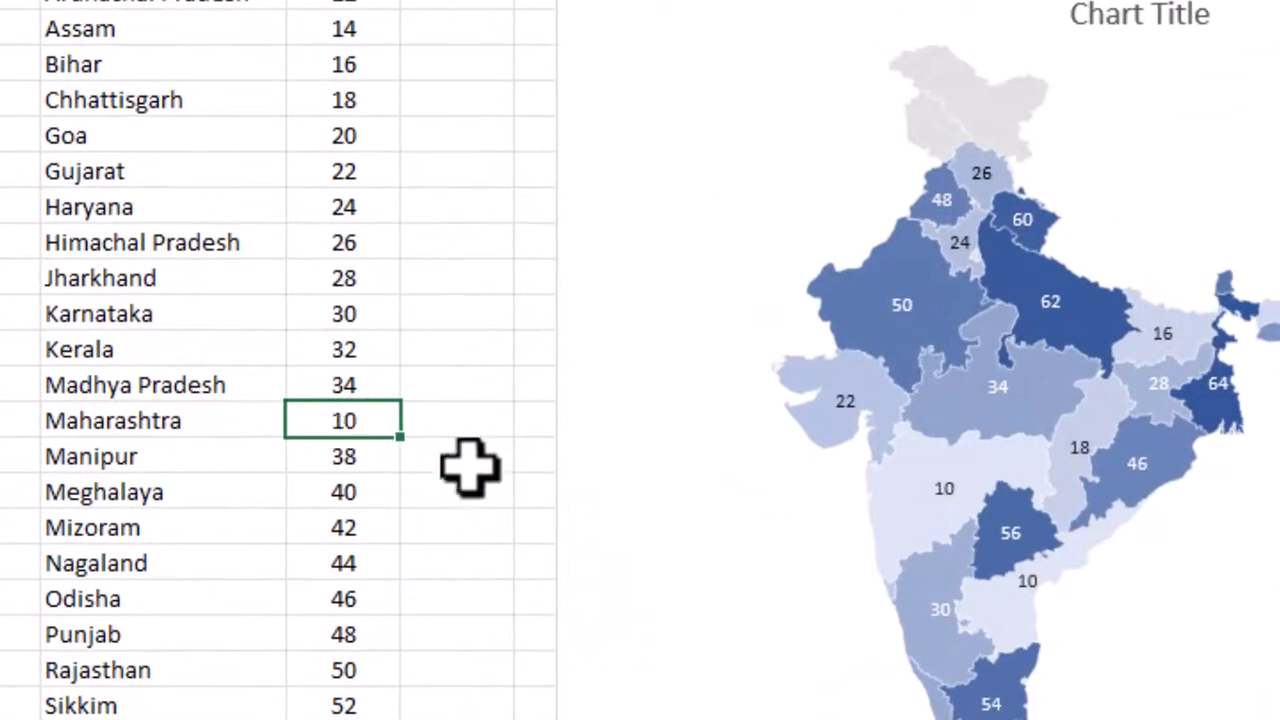
mouse_move(962, 478)
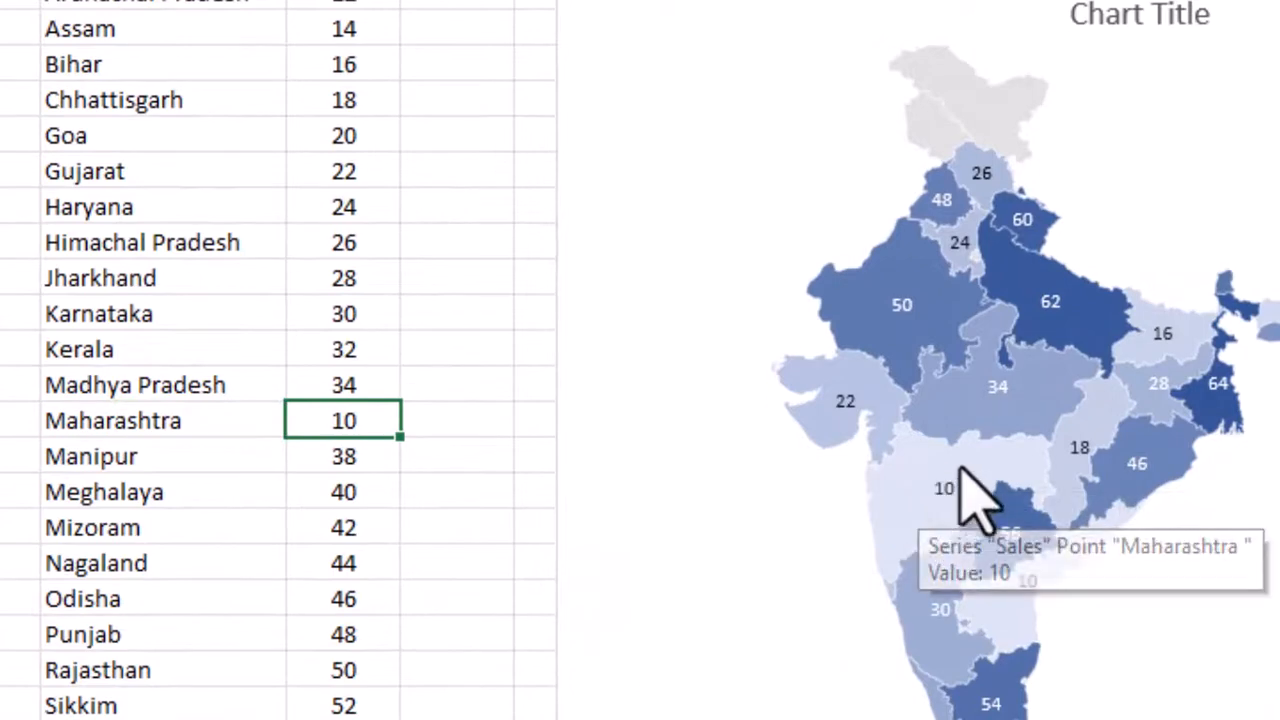
left_click(106, 170)
left_click(352, 172)
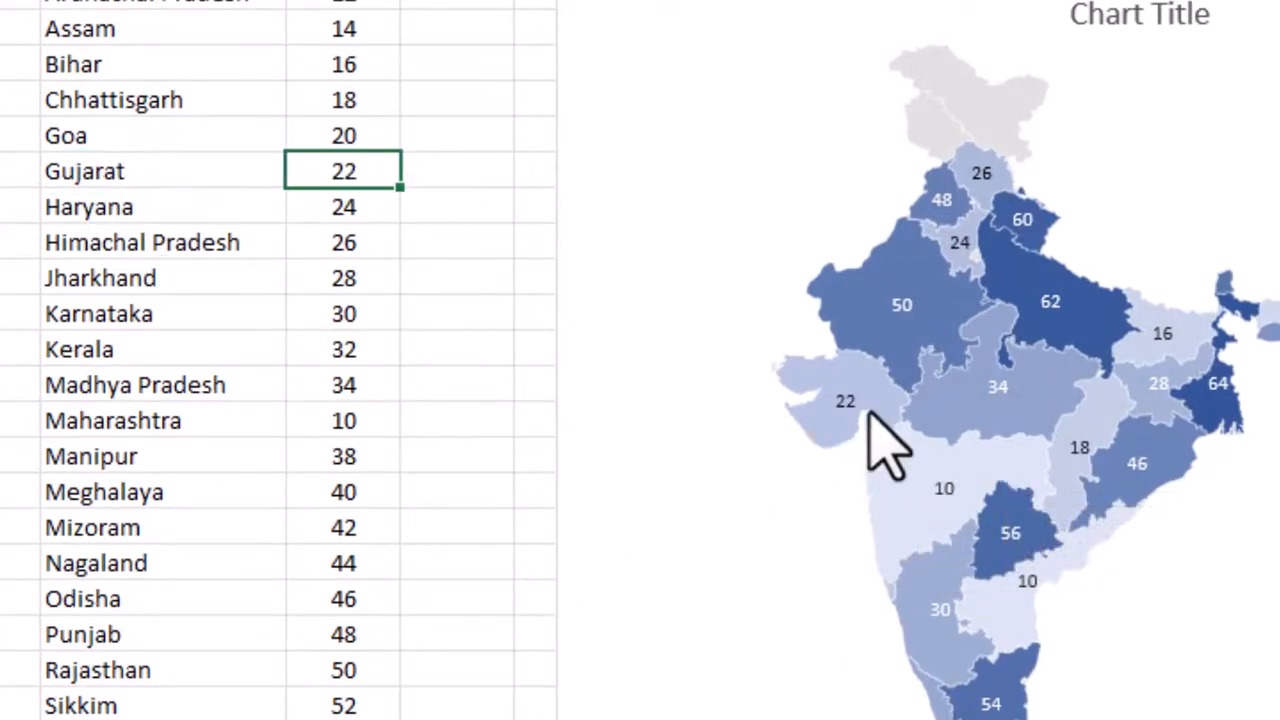
mouse_move(812, 380)
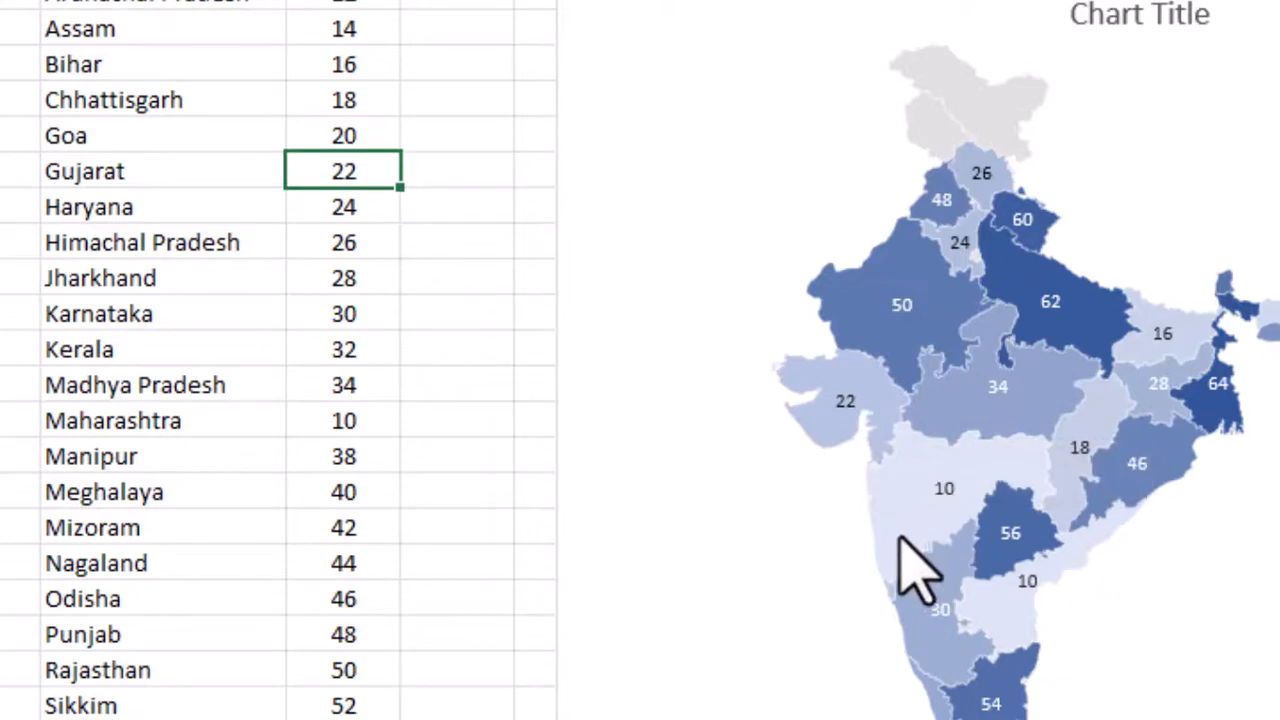
mouse_move(905, 560)
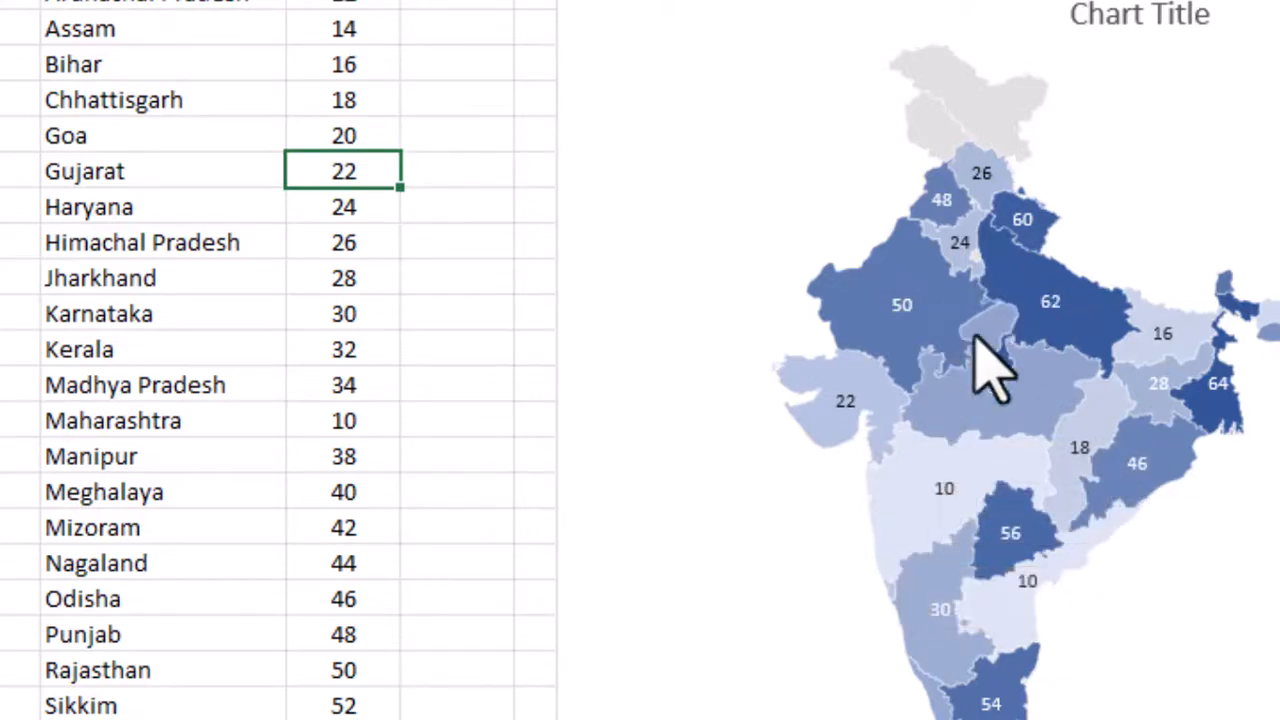
- Examine the chart elements and chart styles available for the map chart
left_click(986, 366)
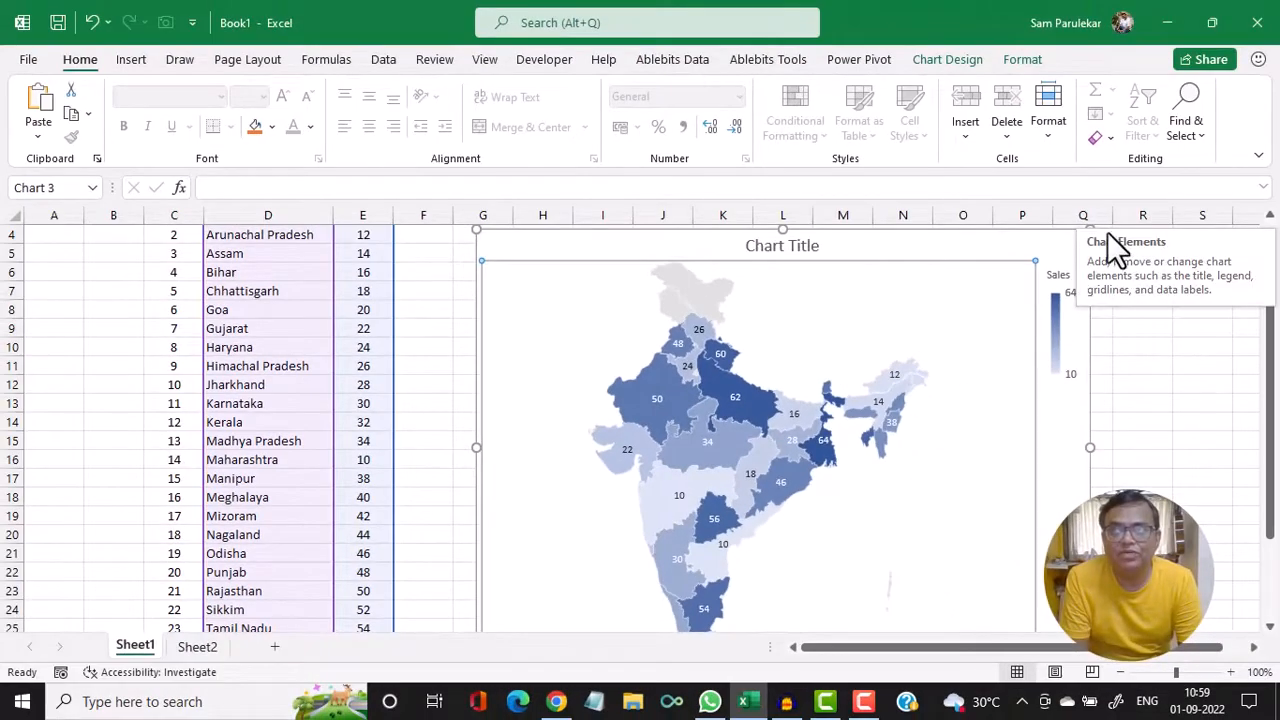
left_click(1107, 236)
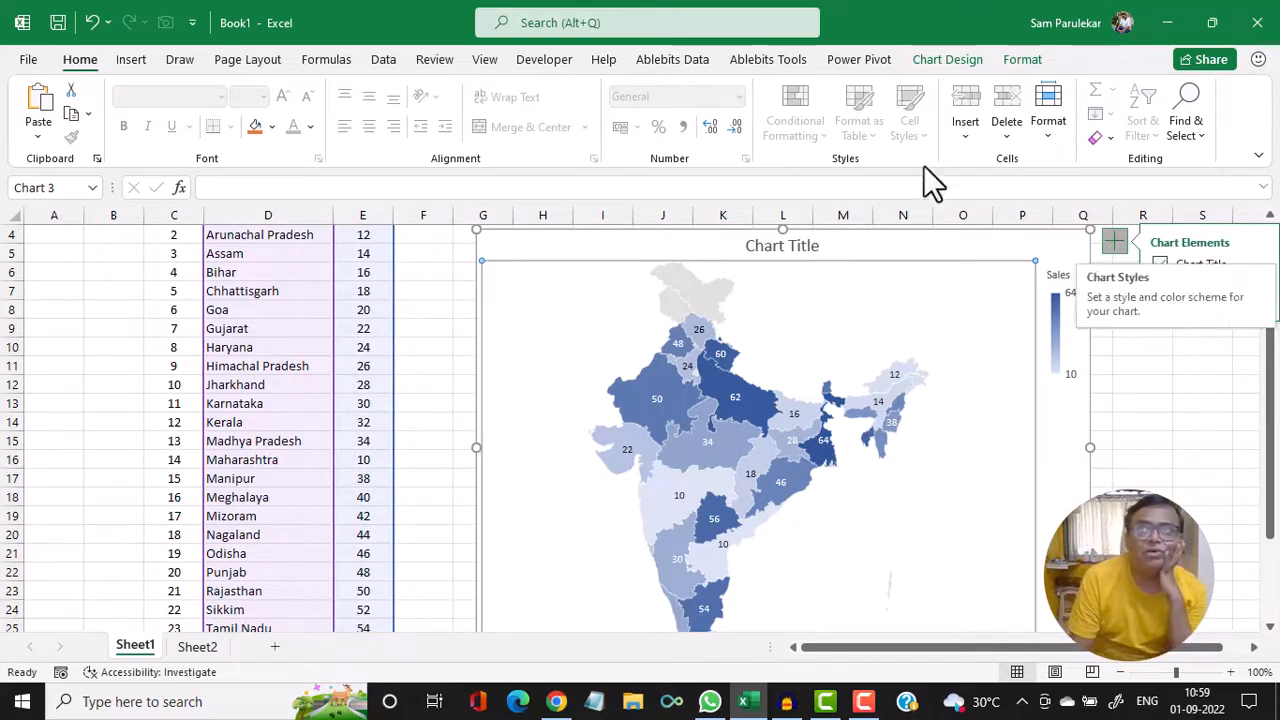
left_click(964, 56)
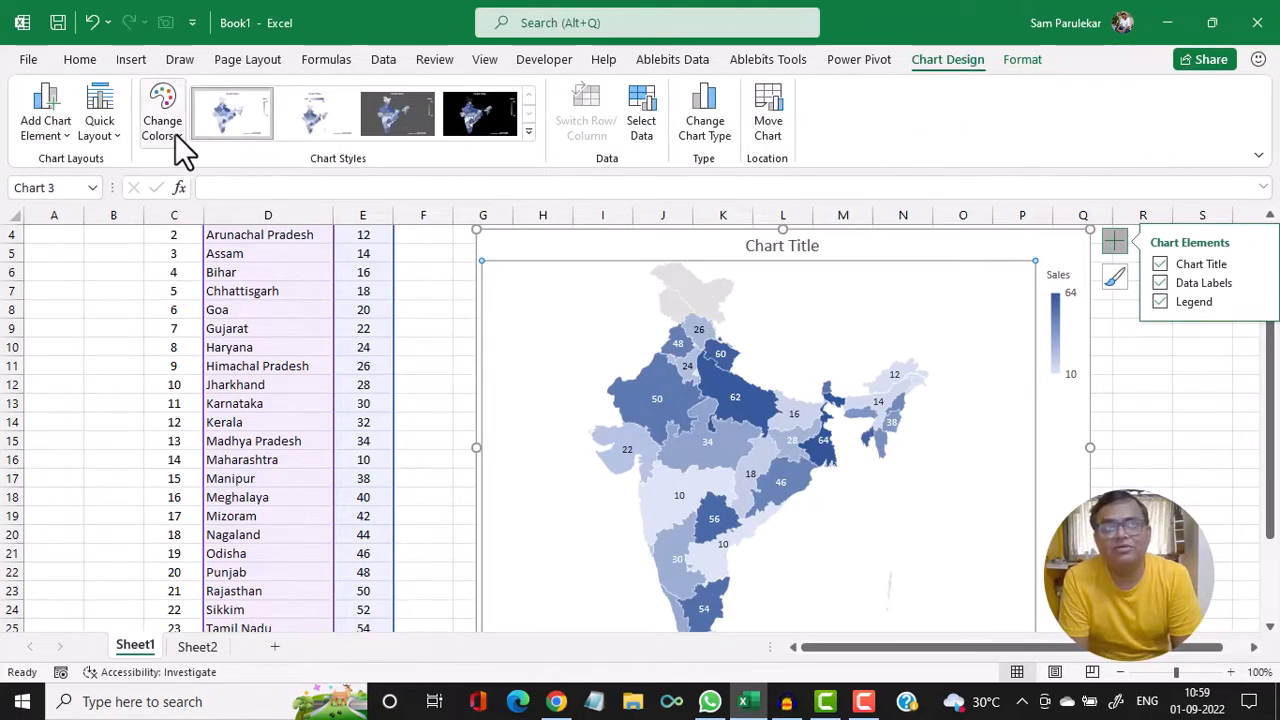
left_click(528, 130)
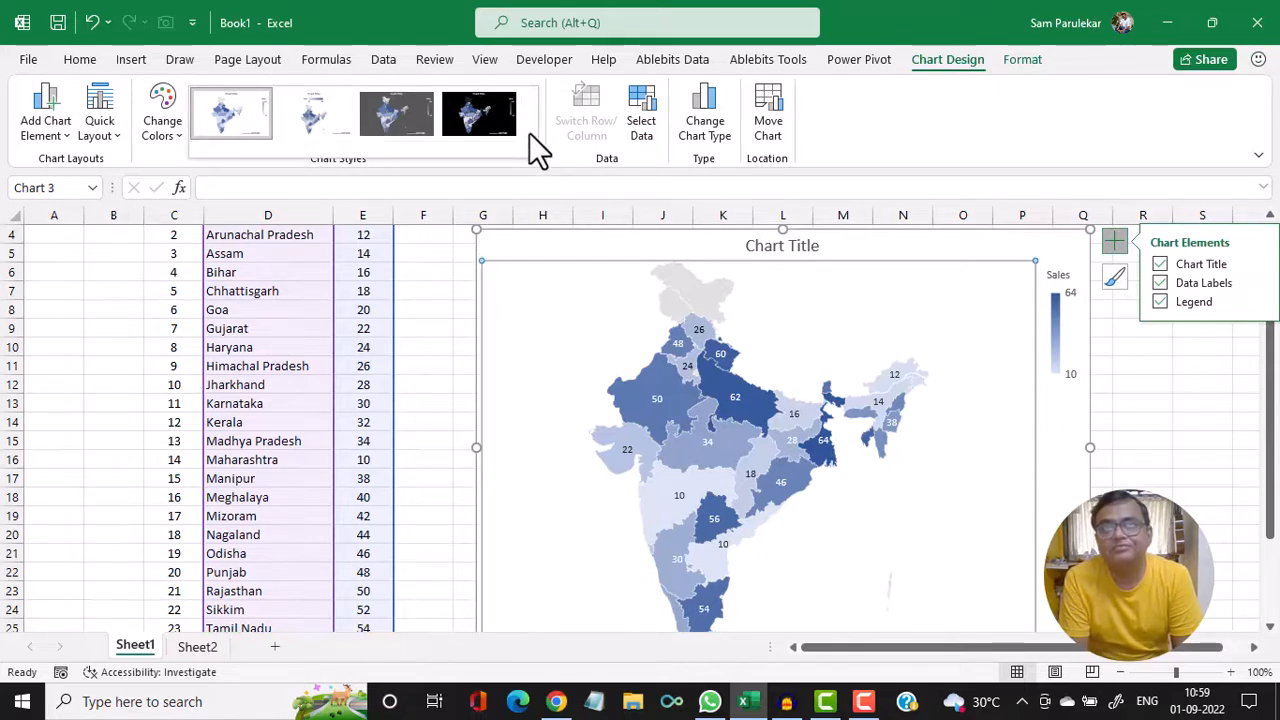
- Open the plot area's formatting options and examine its fill, border and effects settings
right_click(898, 296)
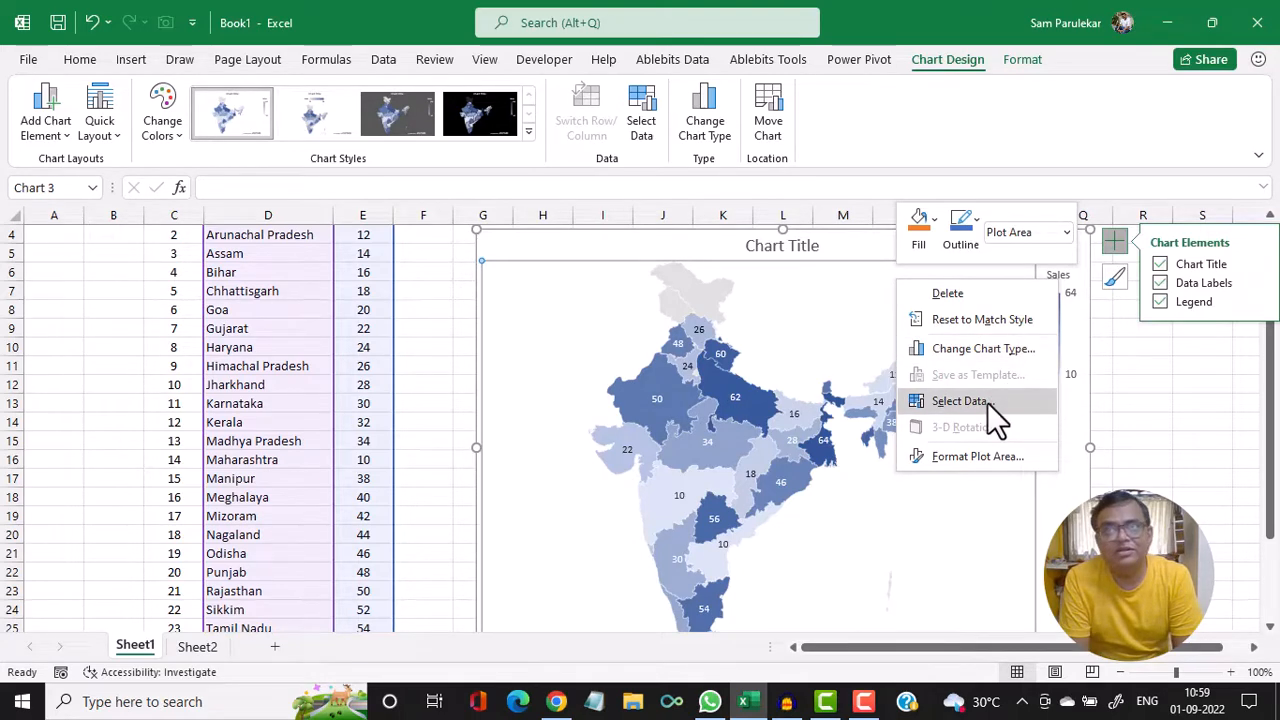
left_click(981, 452)
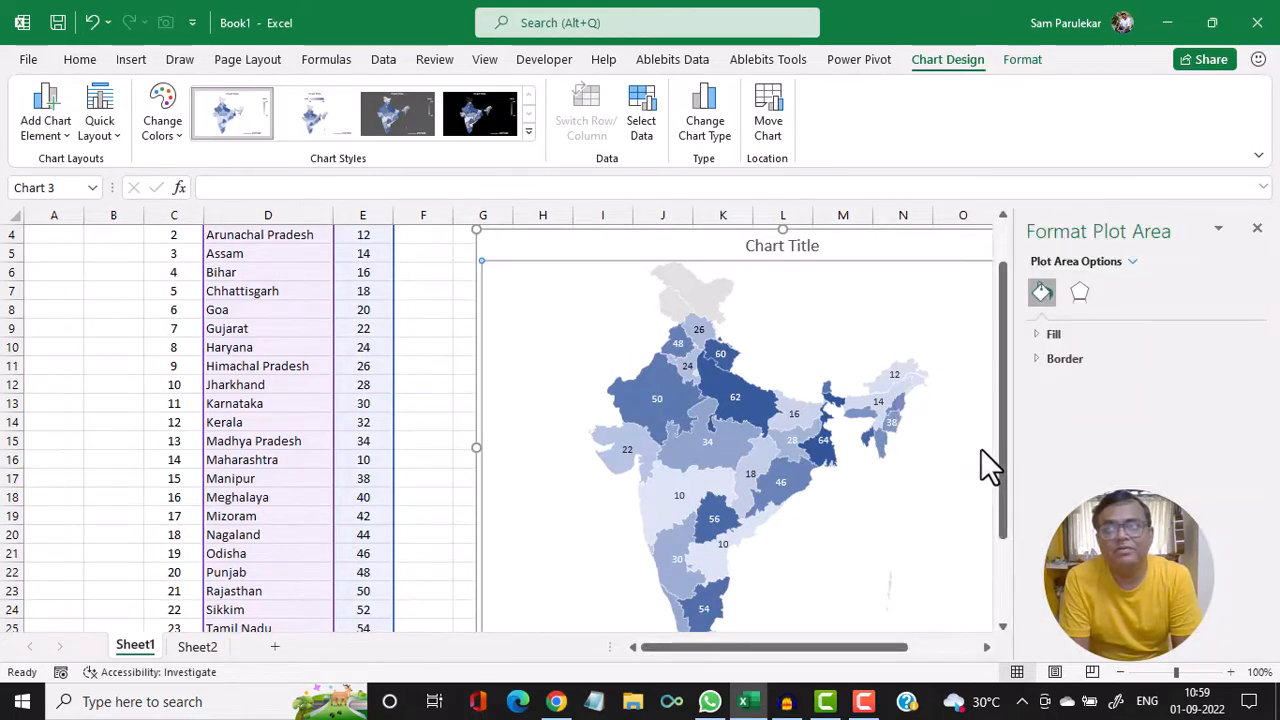
left_click(1038, 334)
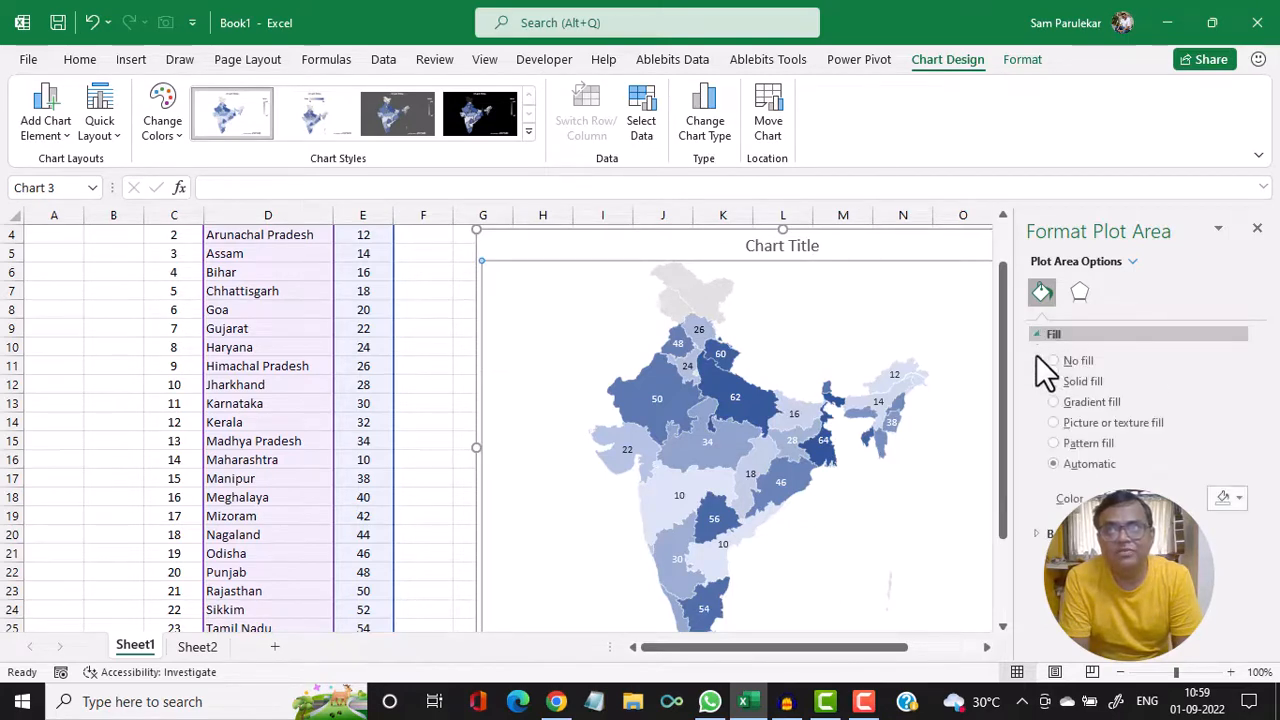
left_click(1040, 536)
left_click(1082, 292)
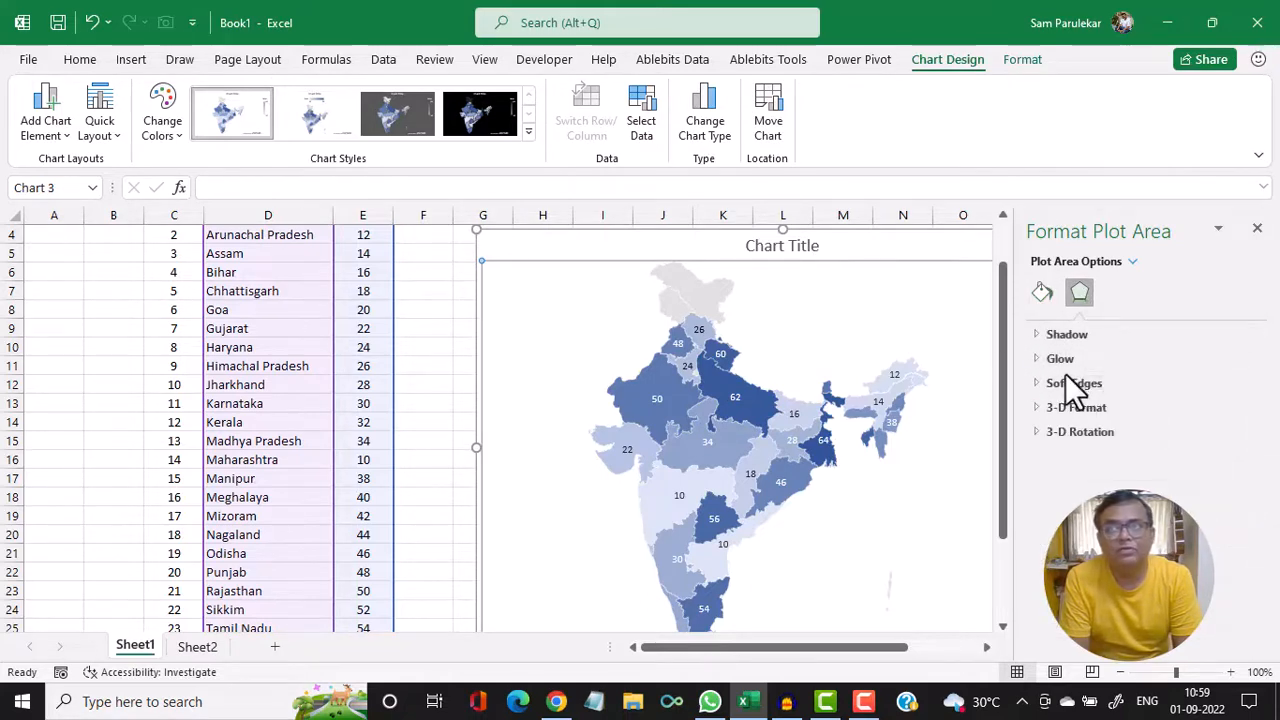
- Review the map chart's data source and the available chart types, cancelling both dialogs
left_click(644, 121)
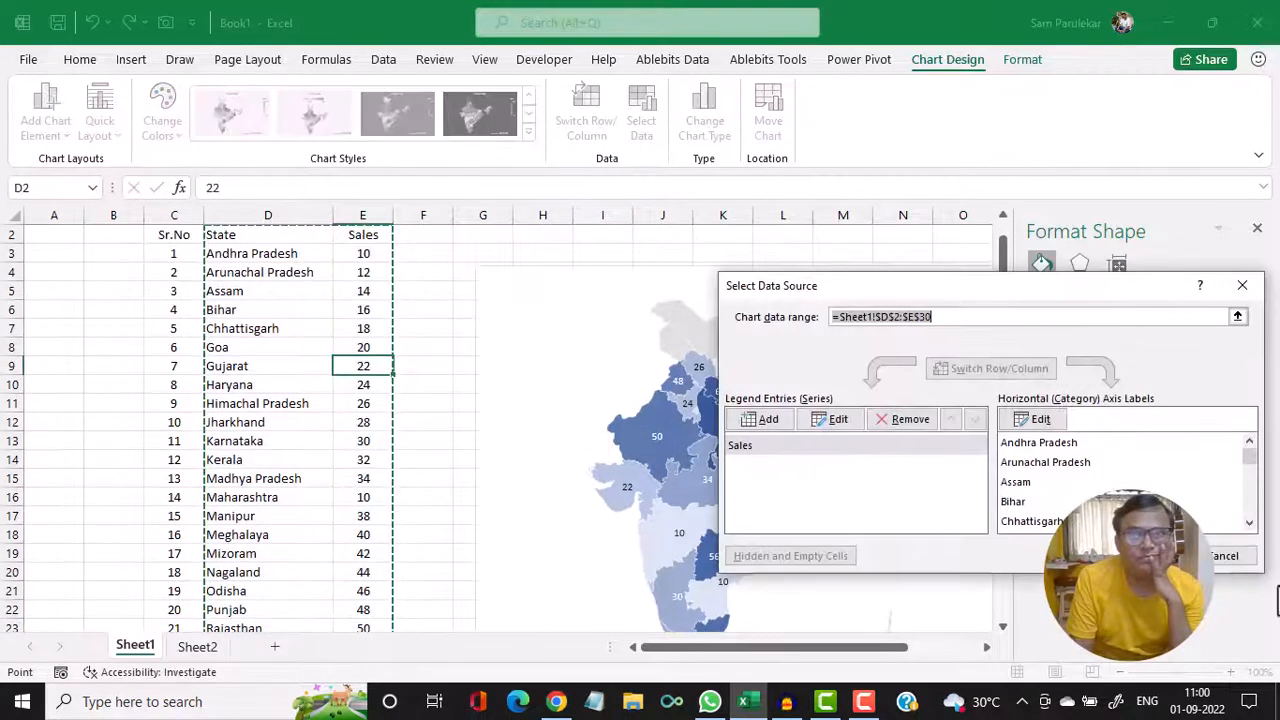
left_click(1232, 558)
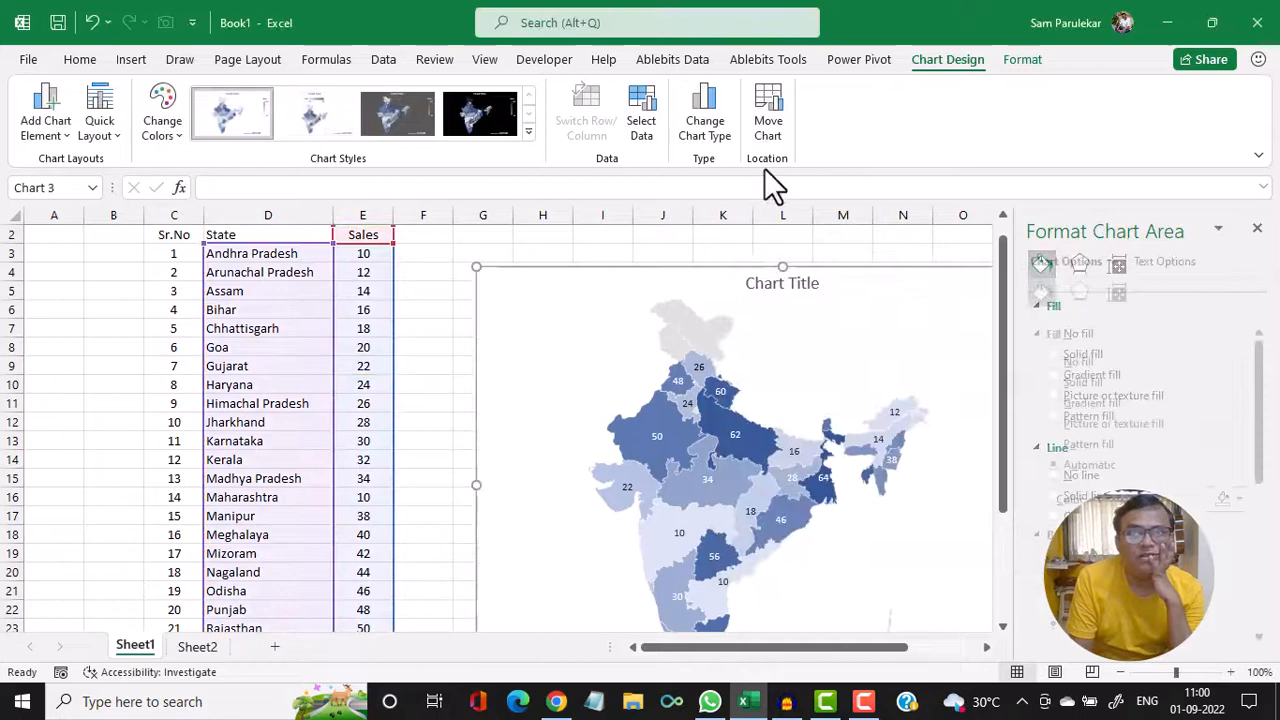
left_click(726, 127)
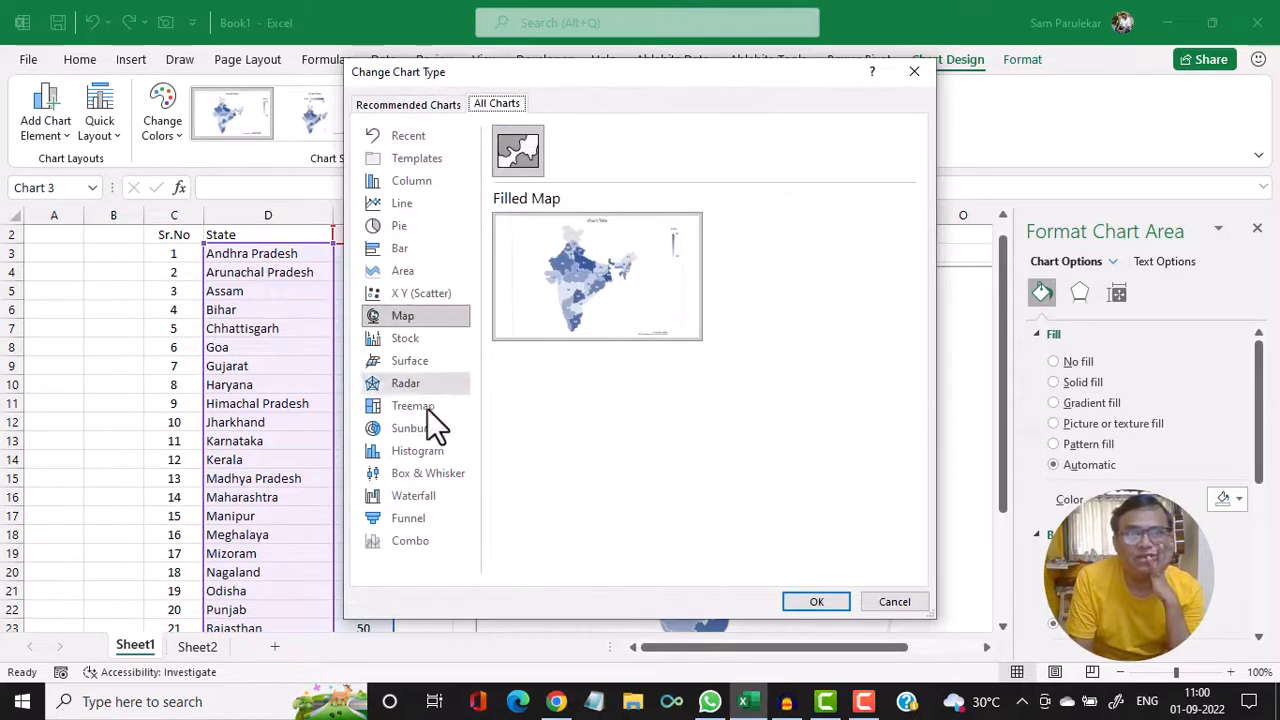
left_click(905, 598)
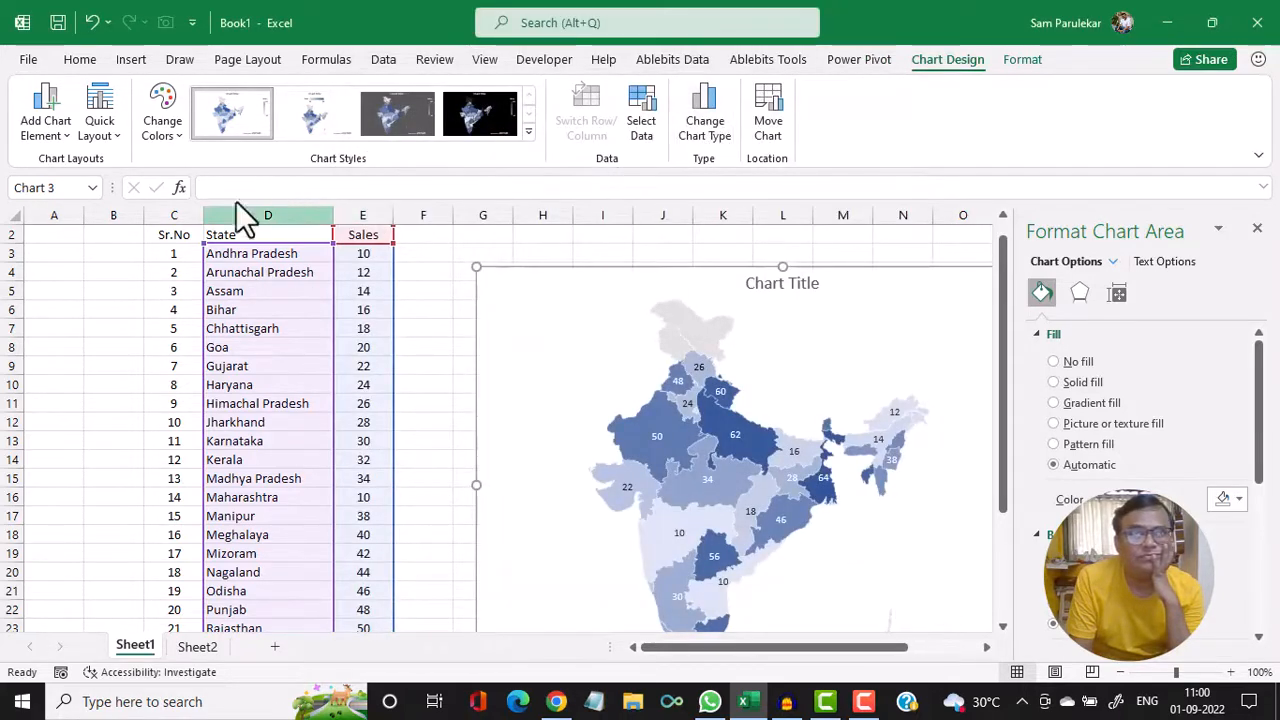
- Recolor the map chart with the fifth monochromatic palette, a light blue gradient
left_click(171, 138)
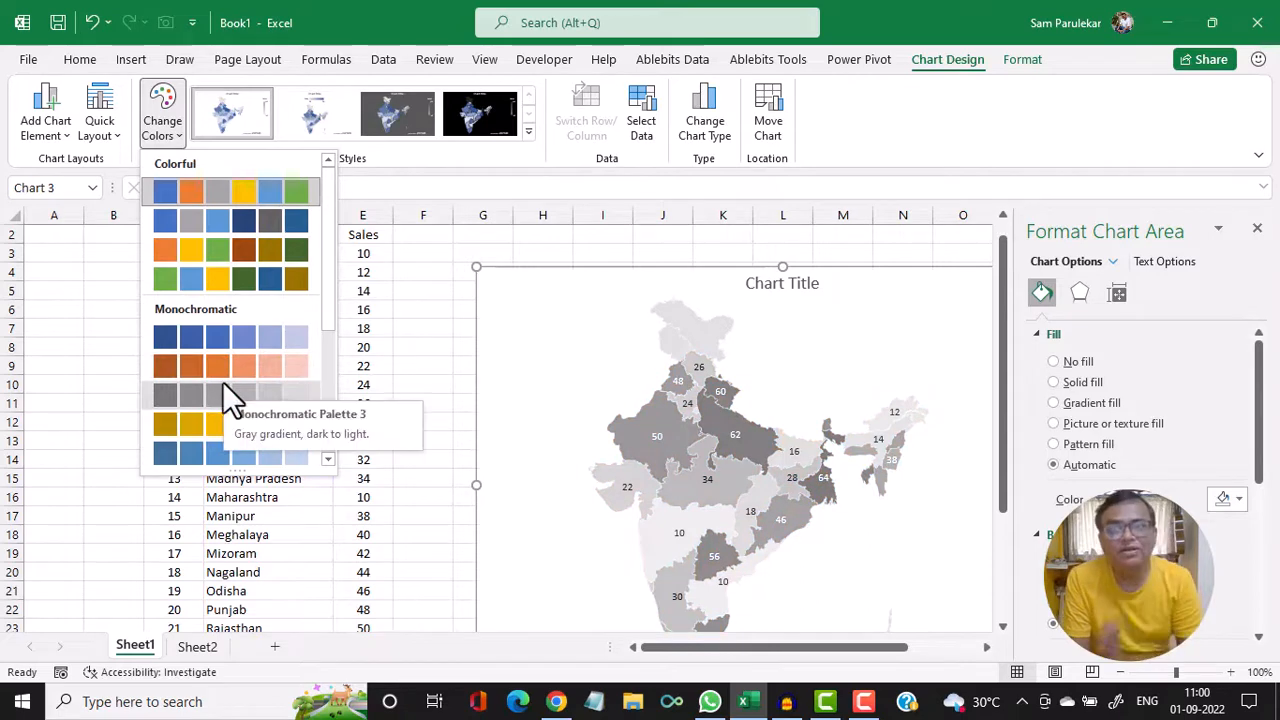
left_click(220, 447)
left_click(179, 134)
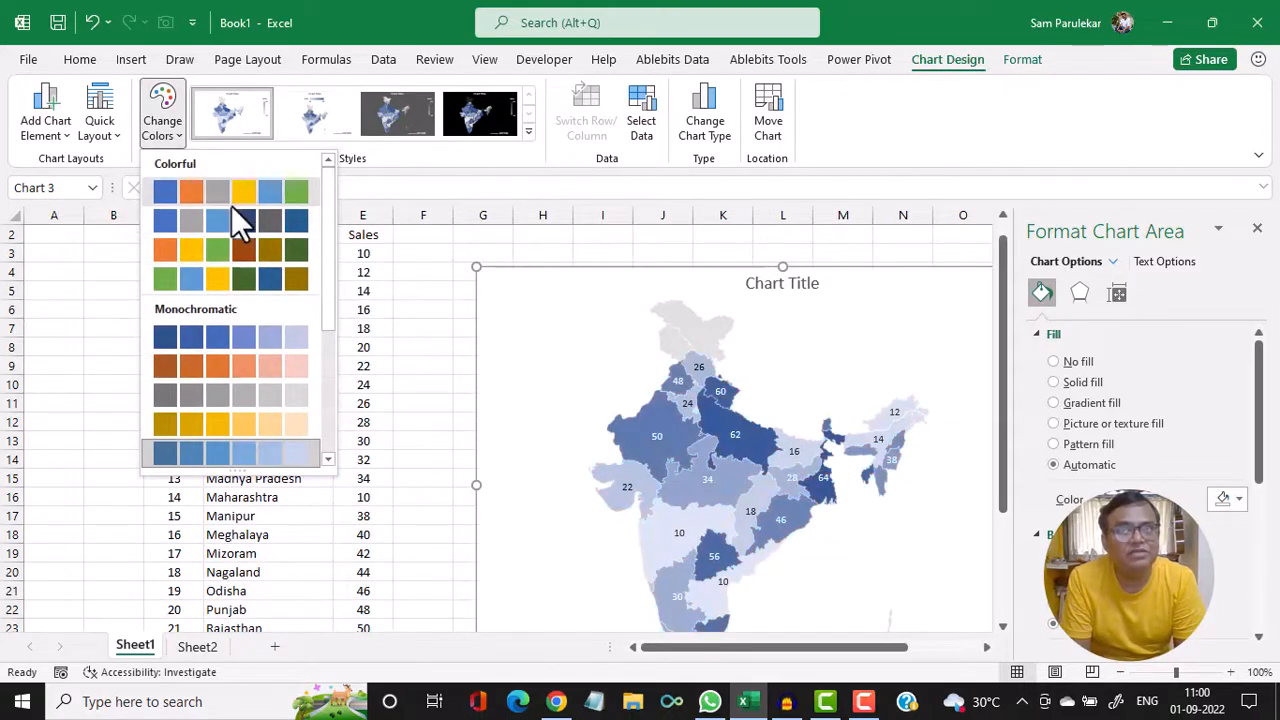
left_click(236, 450)
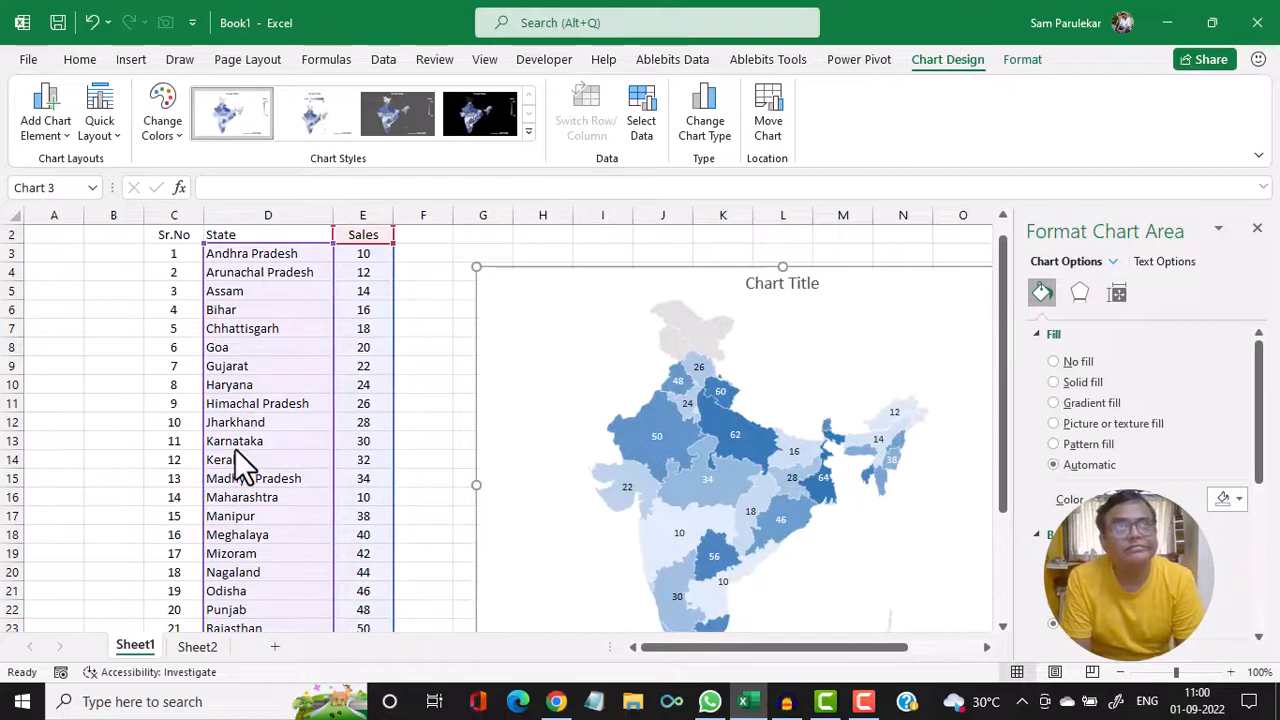
- Apply the first quick layout, with a title and legend but no data labels, and close the chart area's formatting options
left_click(112, 138)
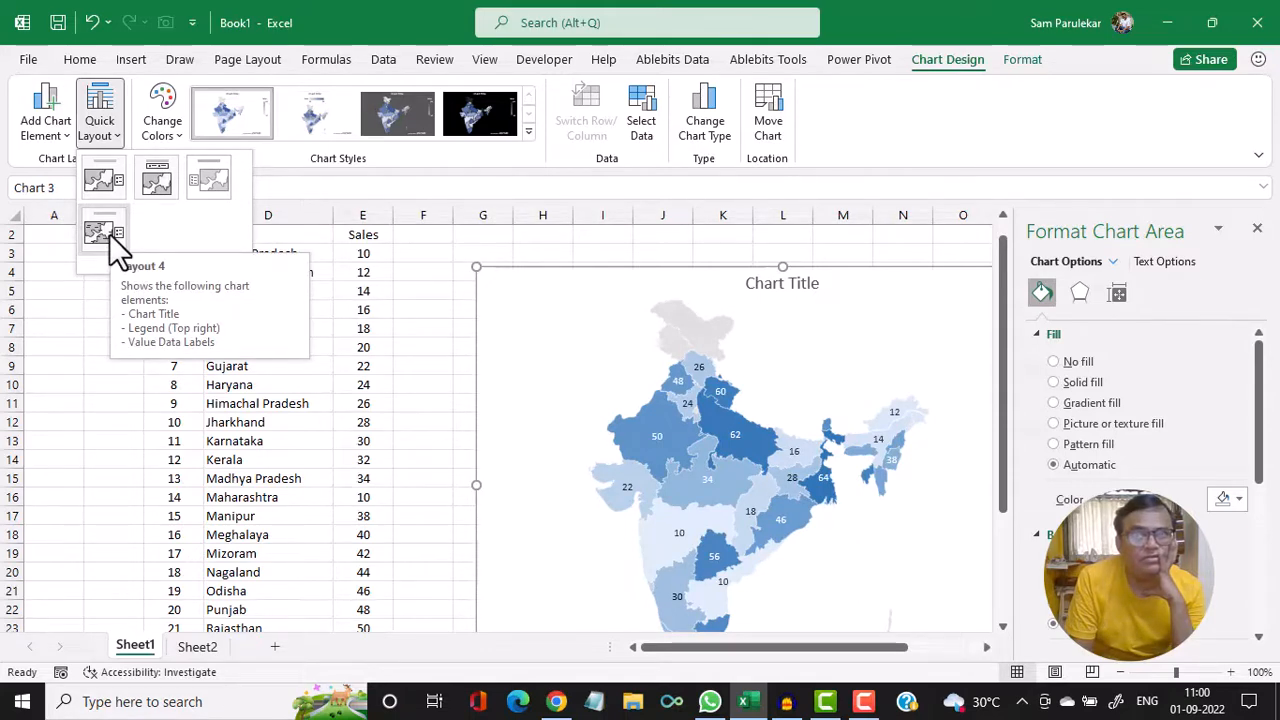
left_click(120, 176)
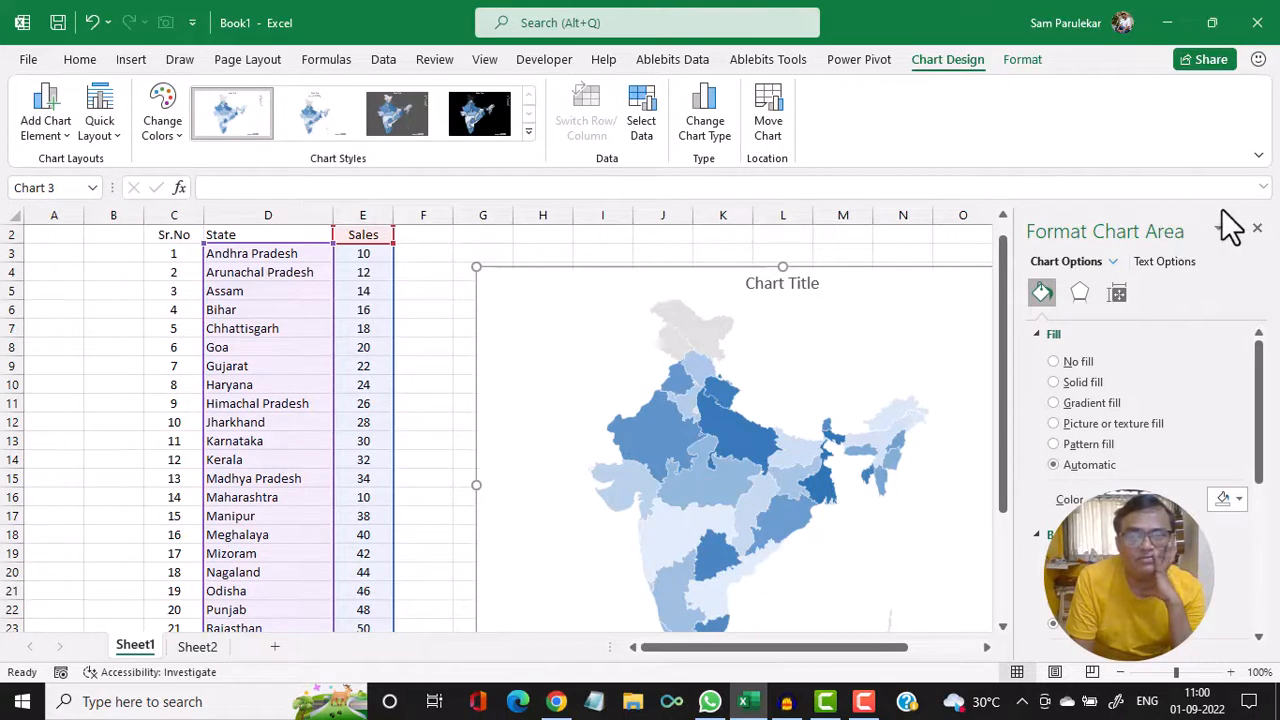
left_click(1258, 229)
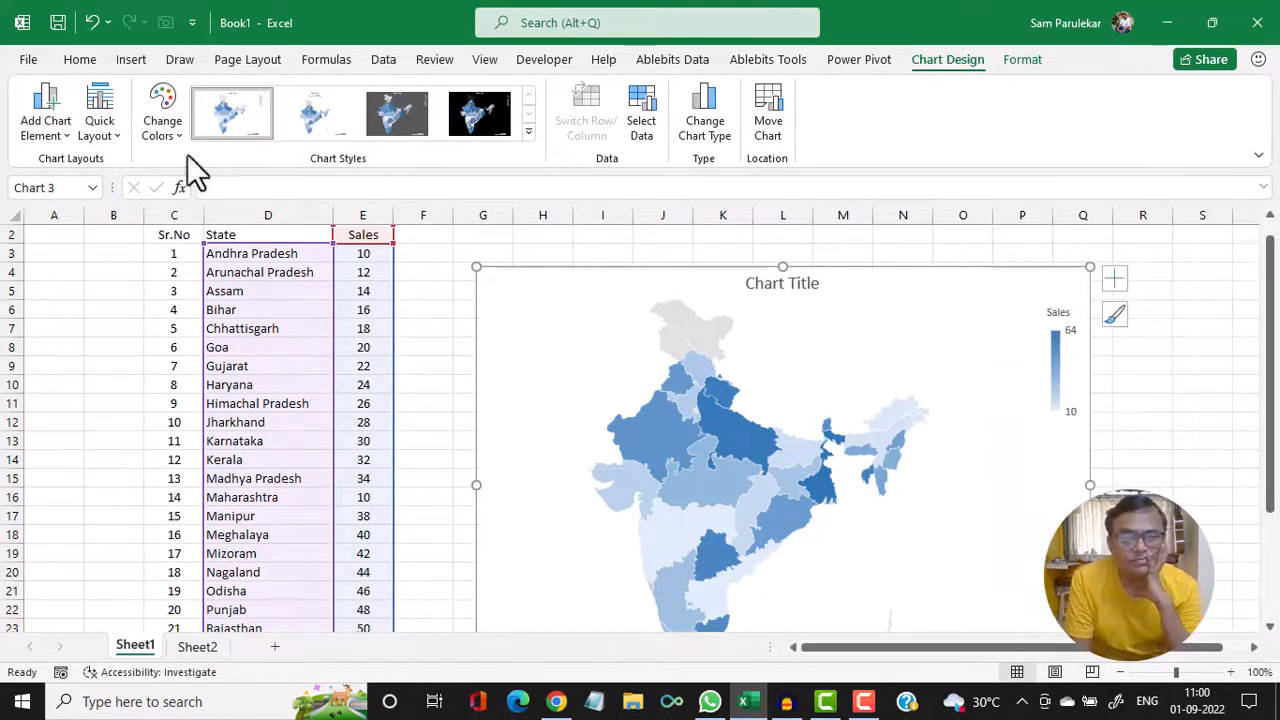
- Open the Sales series options from Uttar Pradesh on the map and set the map labels to Show all
left_click(1021, 60)
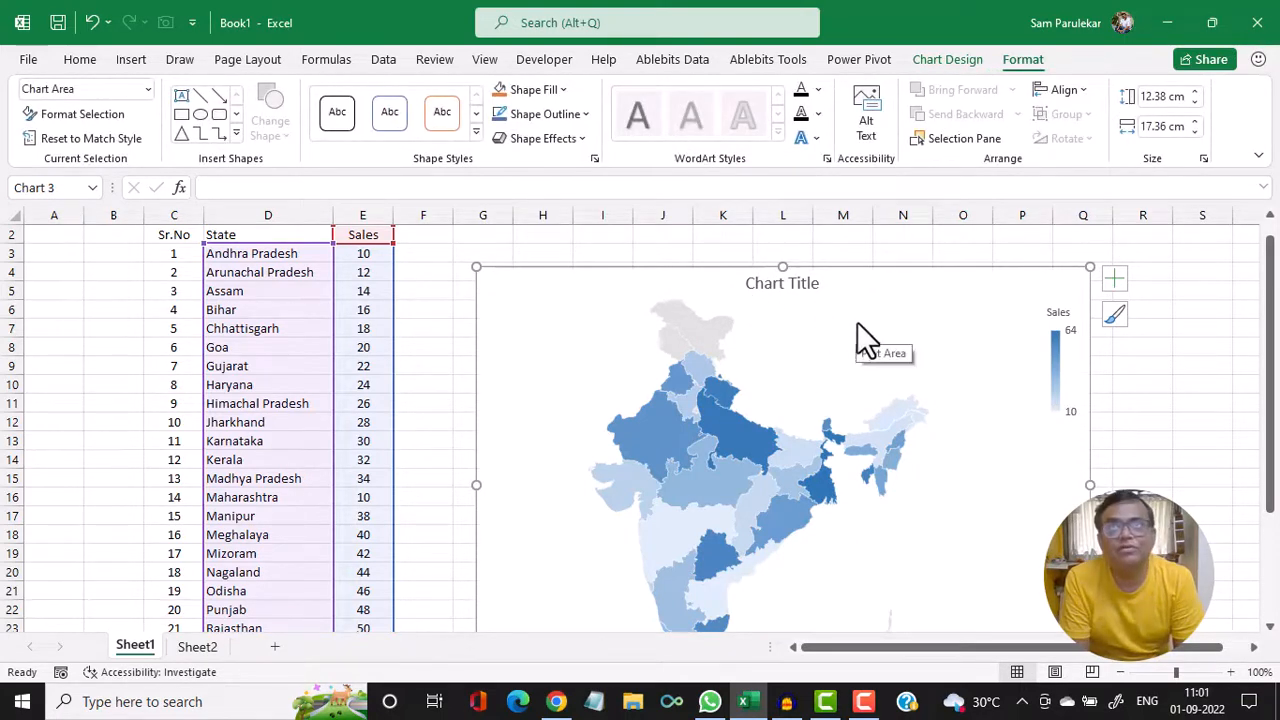
left_click(702, 408)
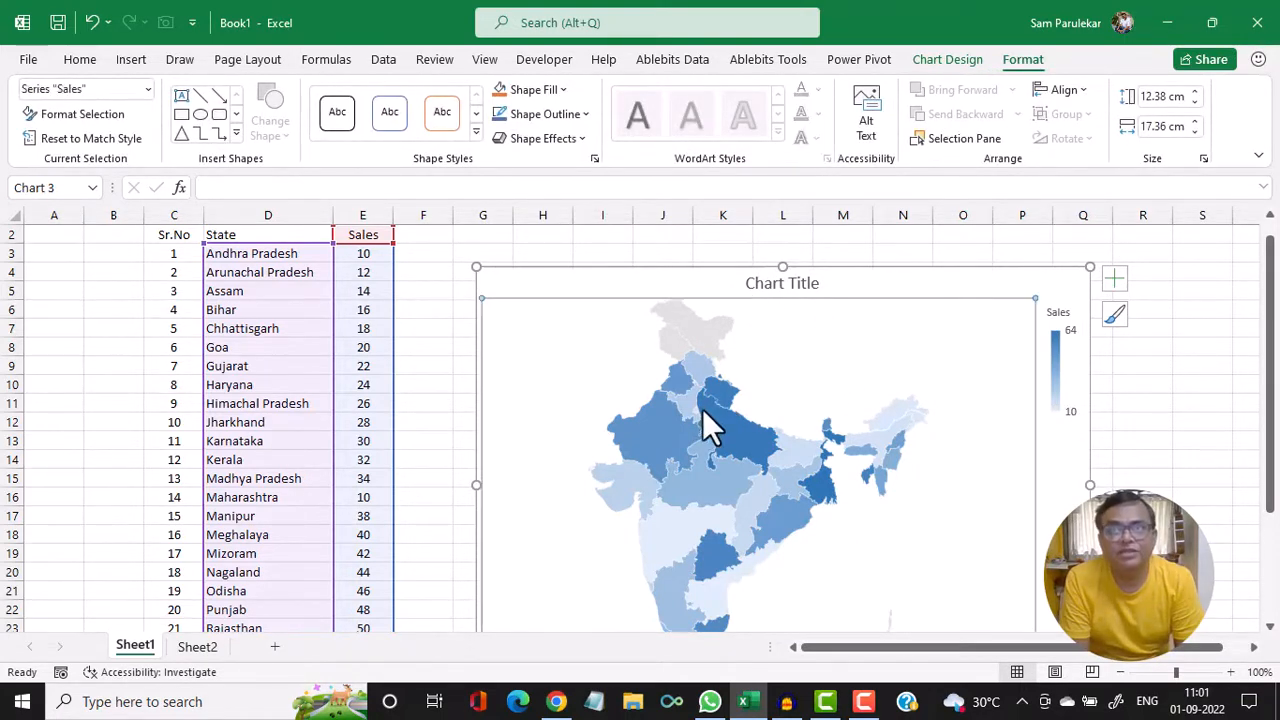
double_click(703, 410)
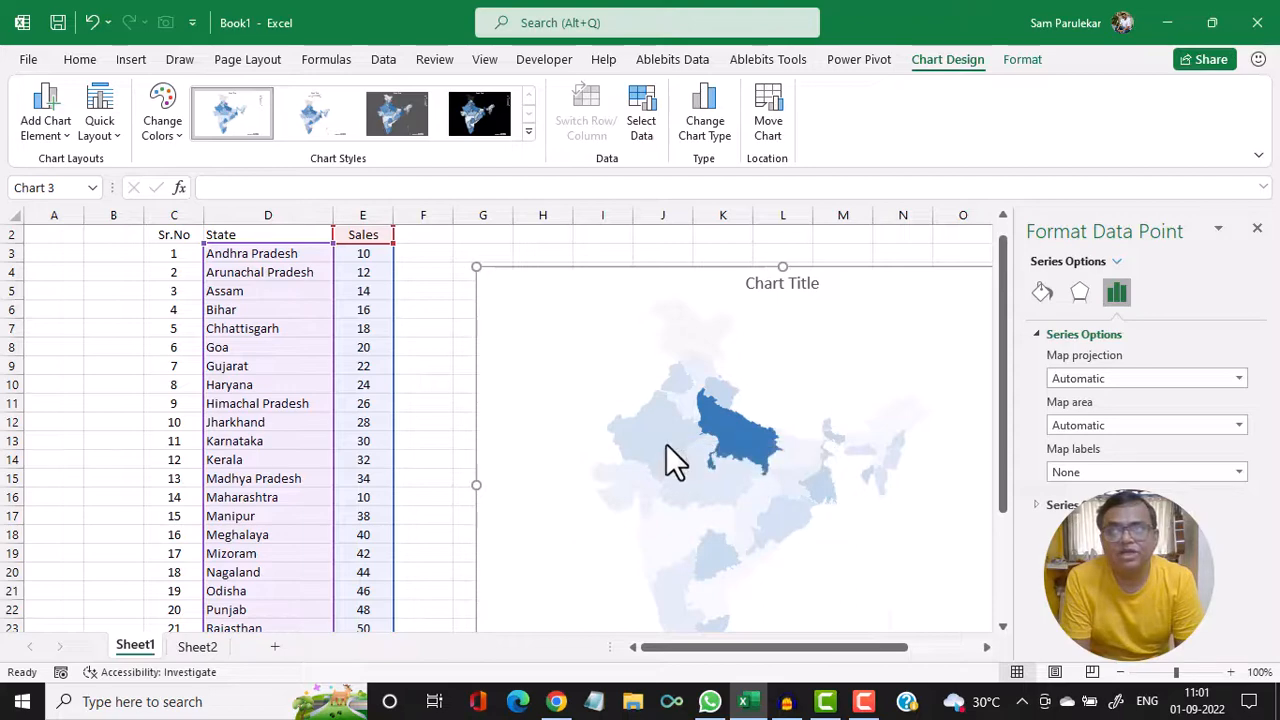
left_click(1105, 474)
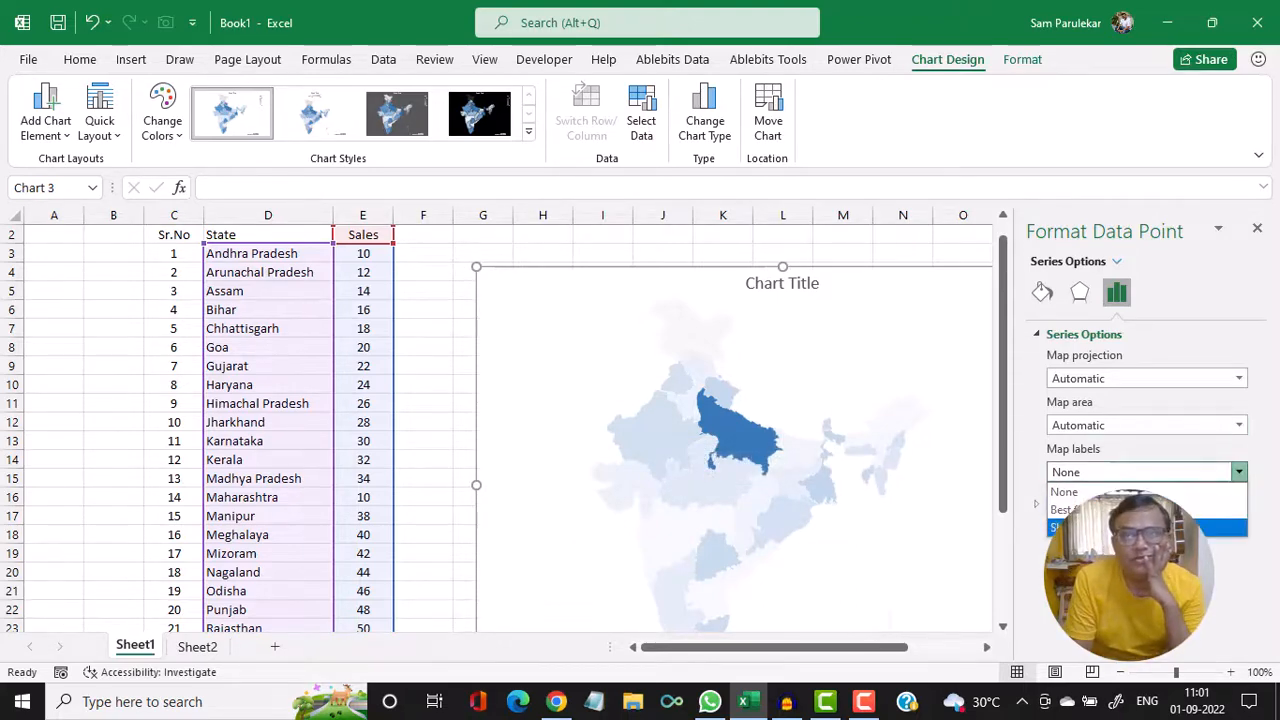
left_click(1095, 528)
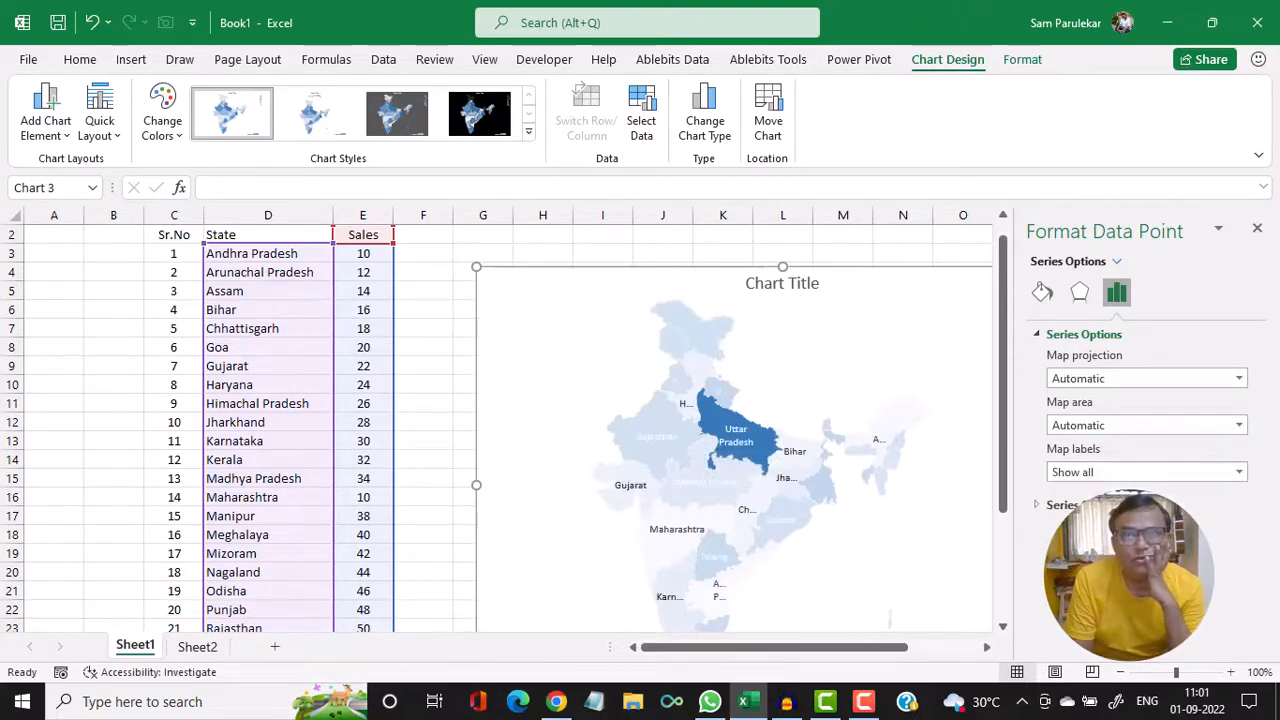
left_click(708, 247)
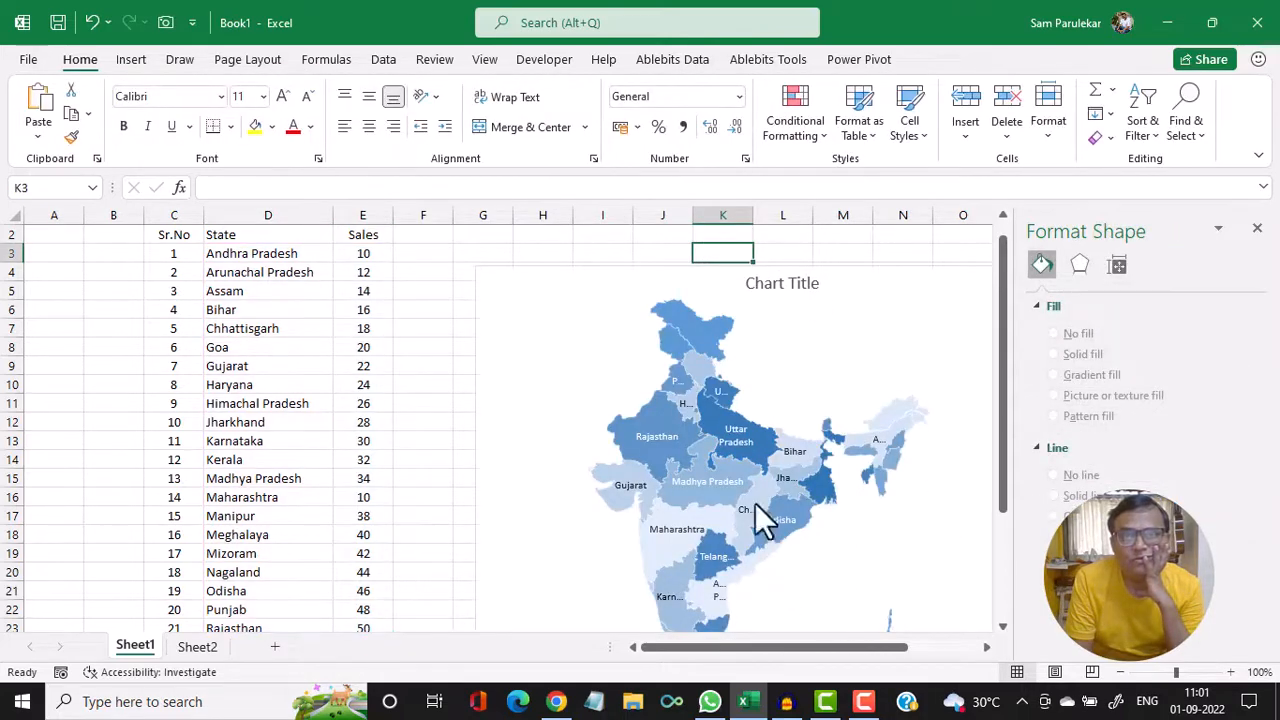
- Show the sales values as data labels on the map chart
scroll(838, 440, "down", 1)
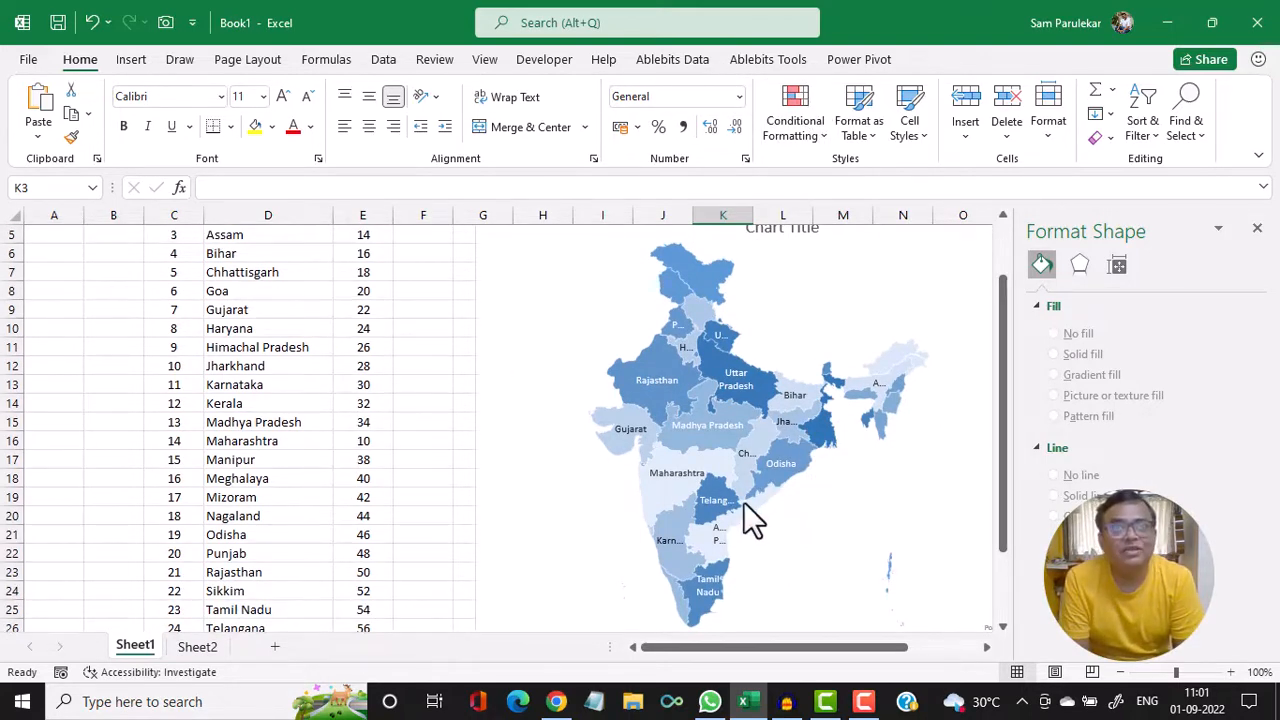
scroll(700, 515, "up", 2)
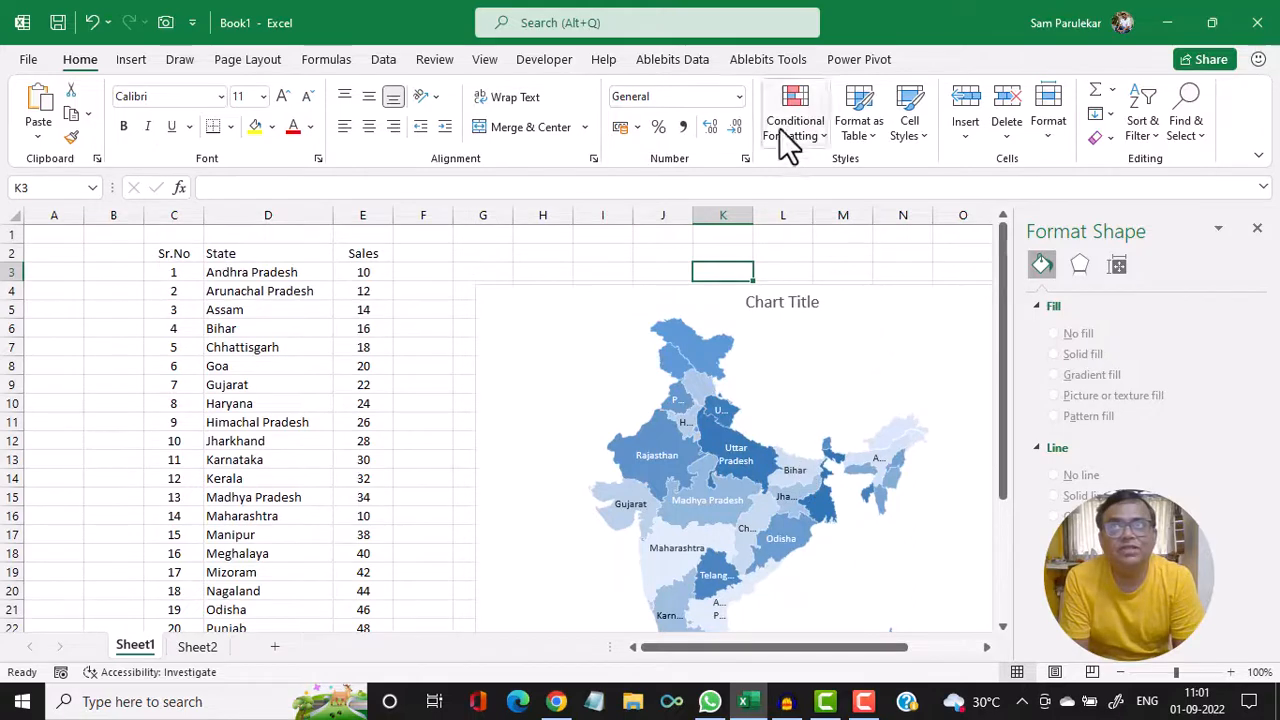
left_click(569, 332)
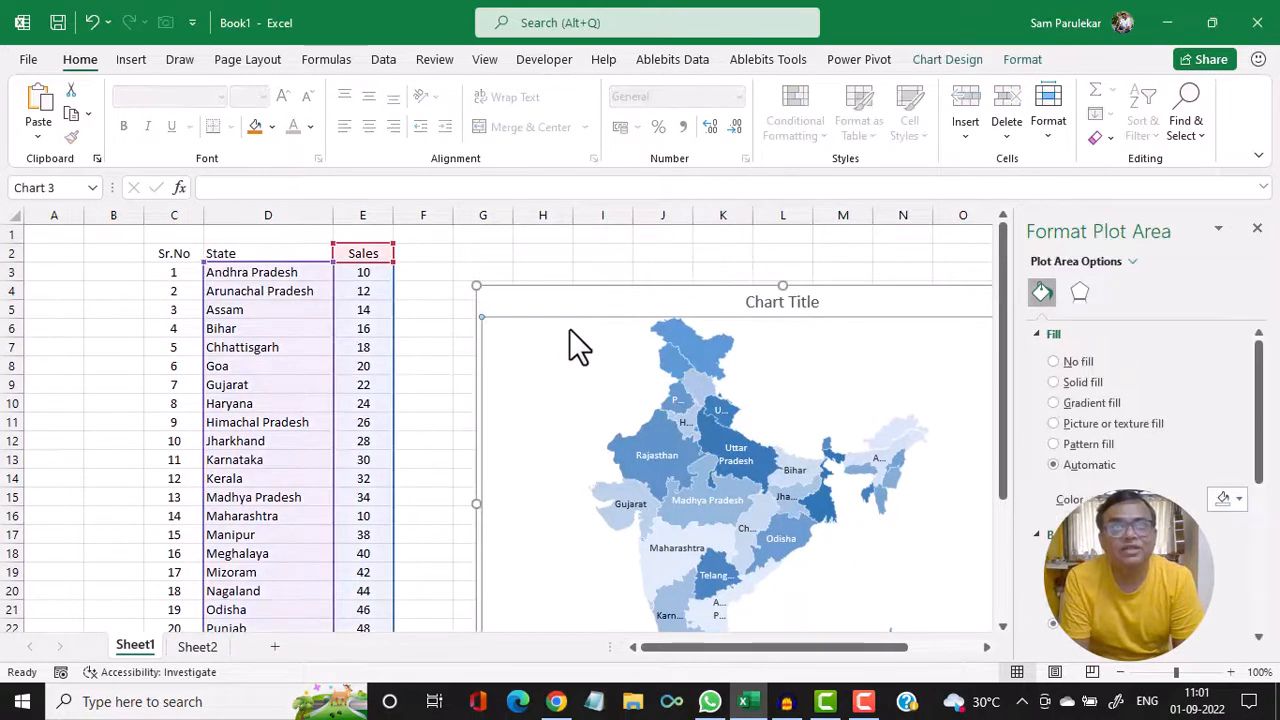
left_click(952, 60)
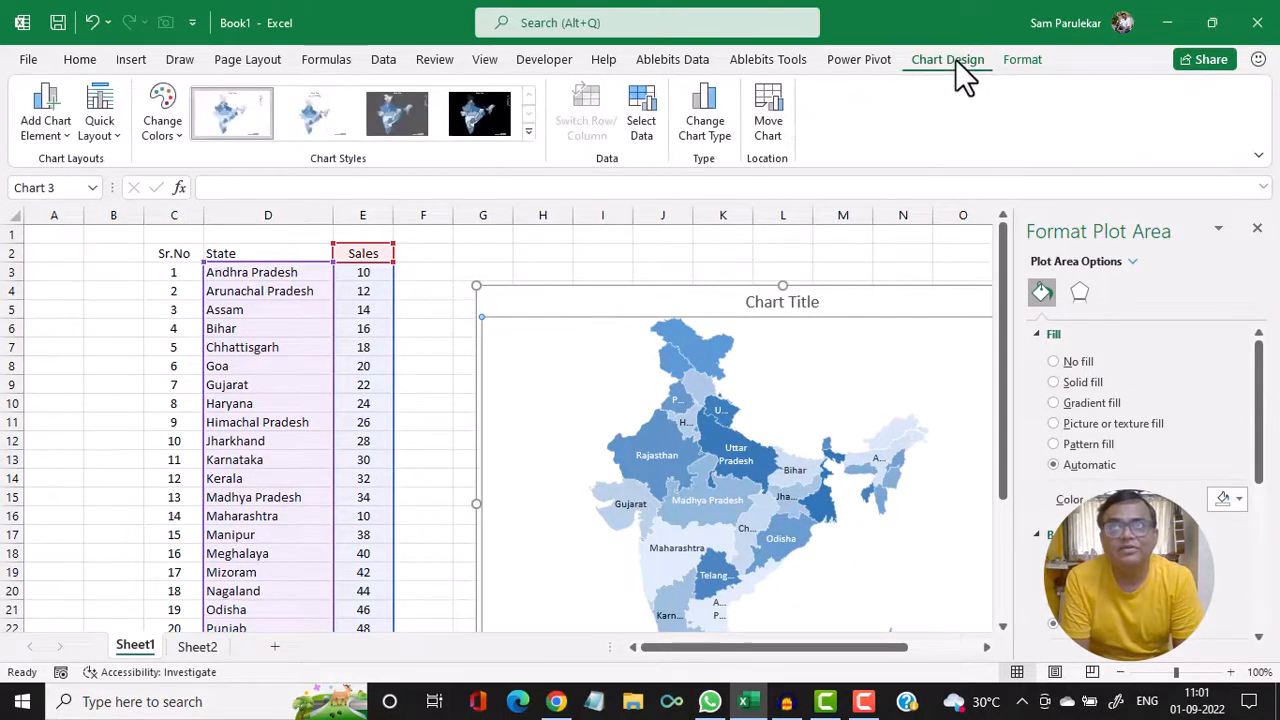
left_click(63, 132)
mouse_move(73, 212)
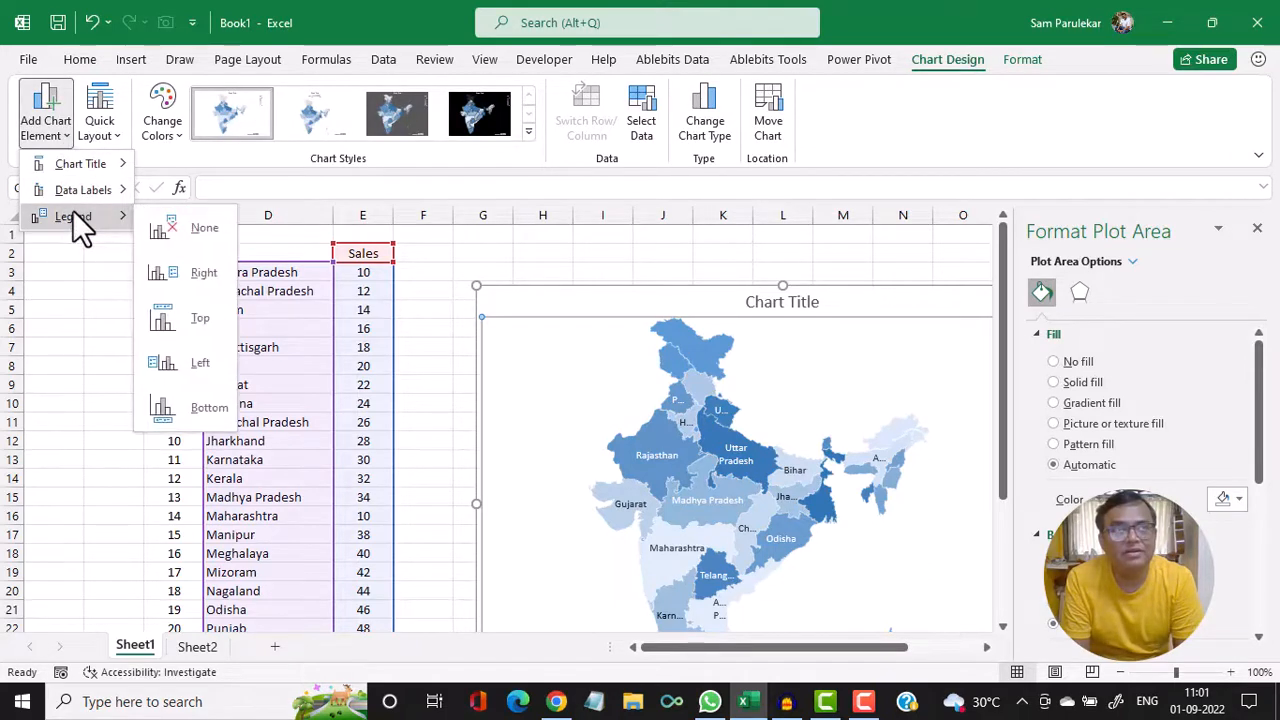
mouse_move(106, 165)
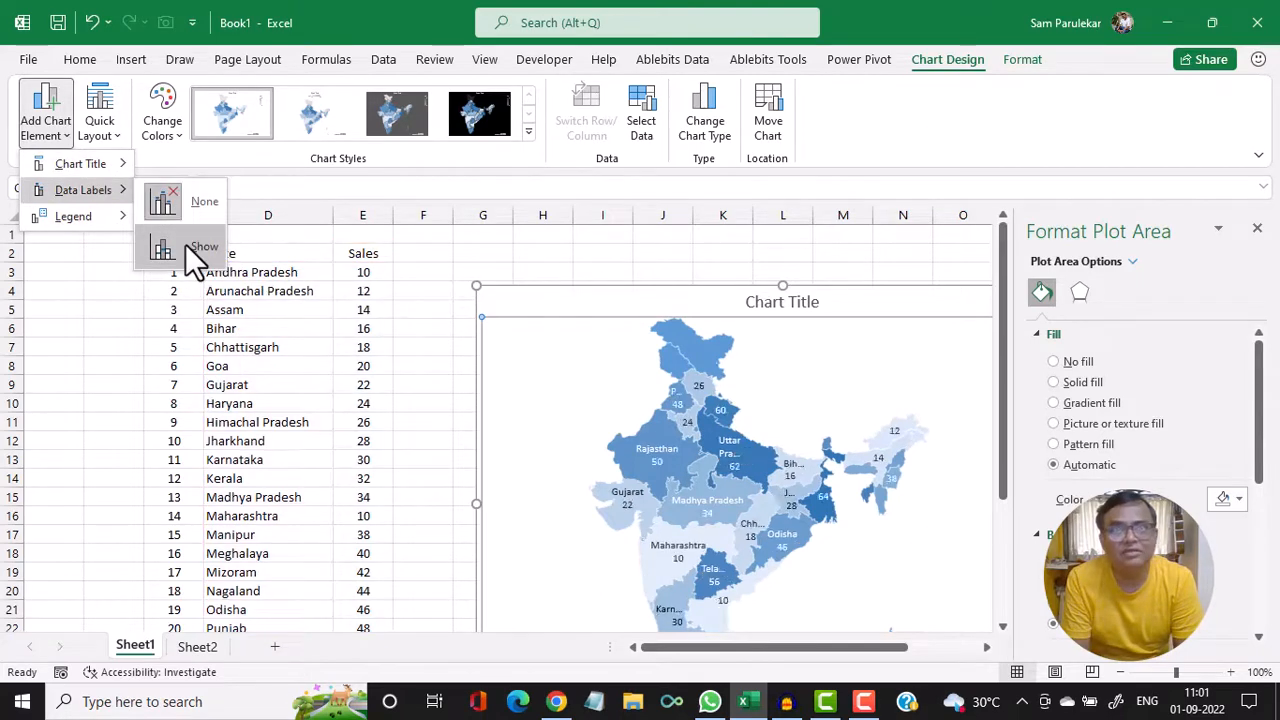
left_click(195, 252)
- Close the plot area's formatting options and enlarge the map chart from its lower corner down to about row 40
scroll(940, 505, "down", 2)
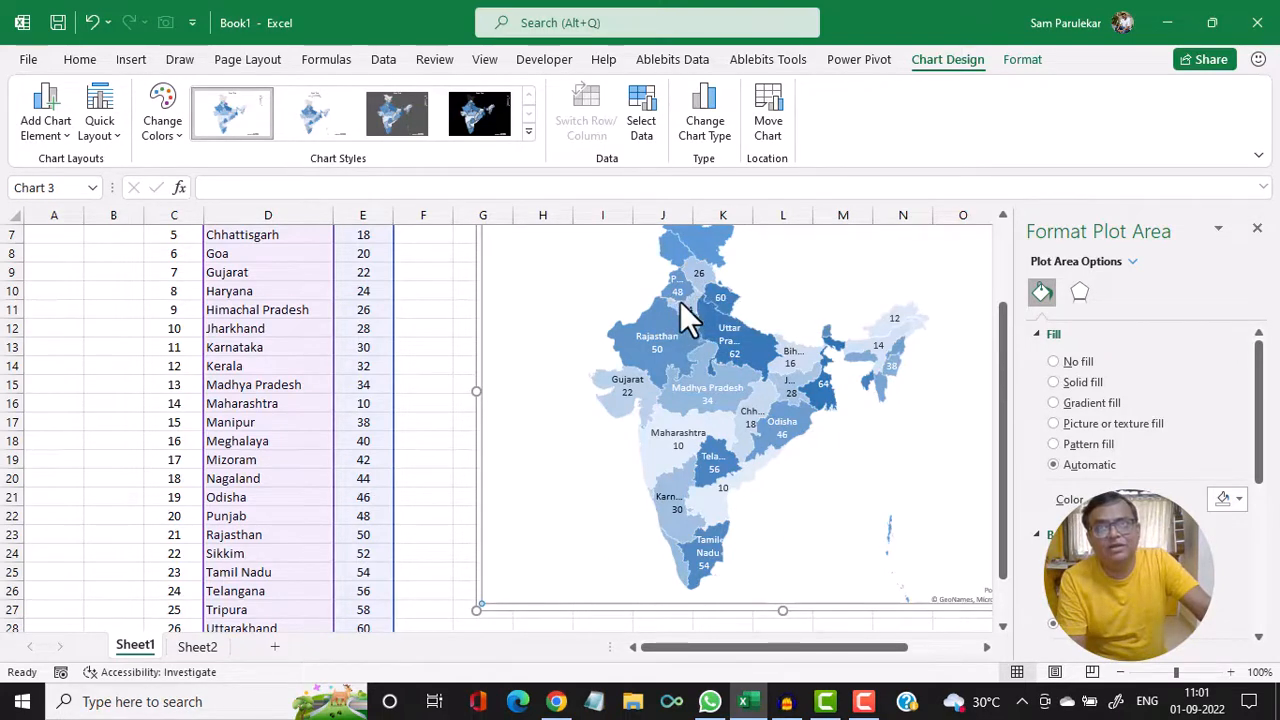
left_click(1257, 230)
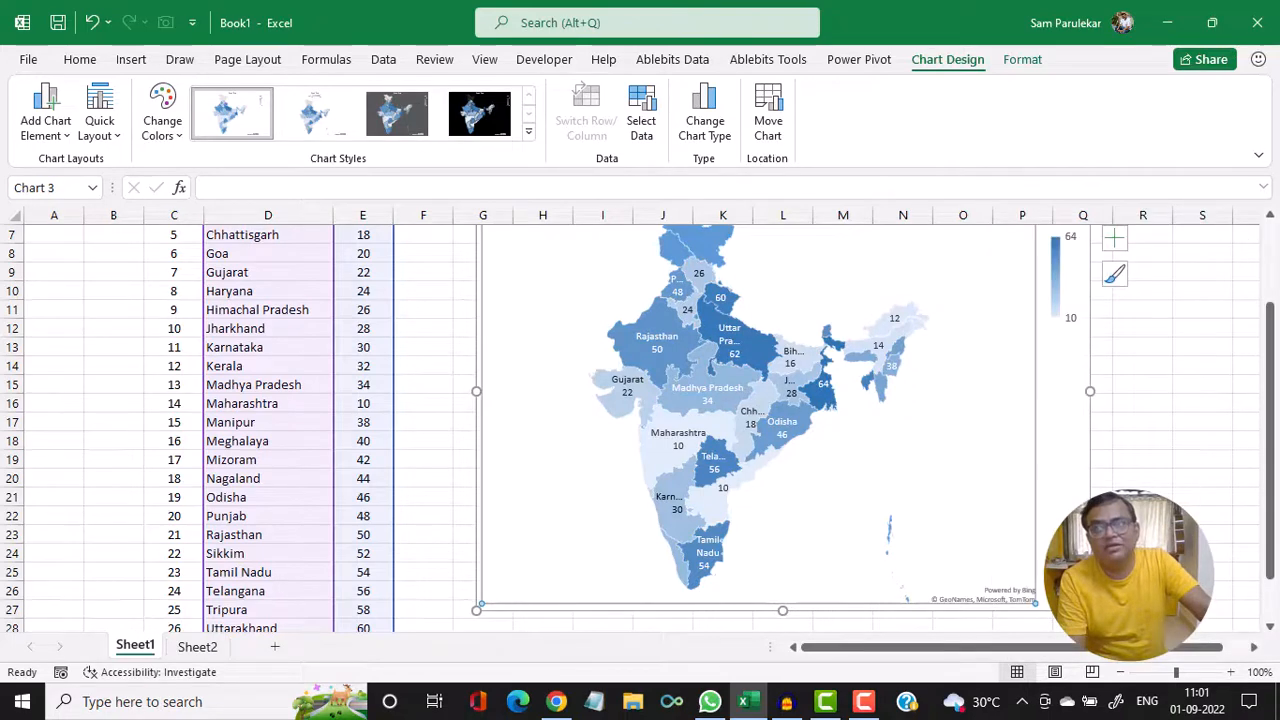
scroll(640, 420, "down", 2)
left_click_drag(1078, 493, 1208, 626)
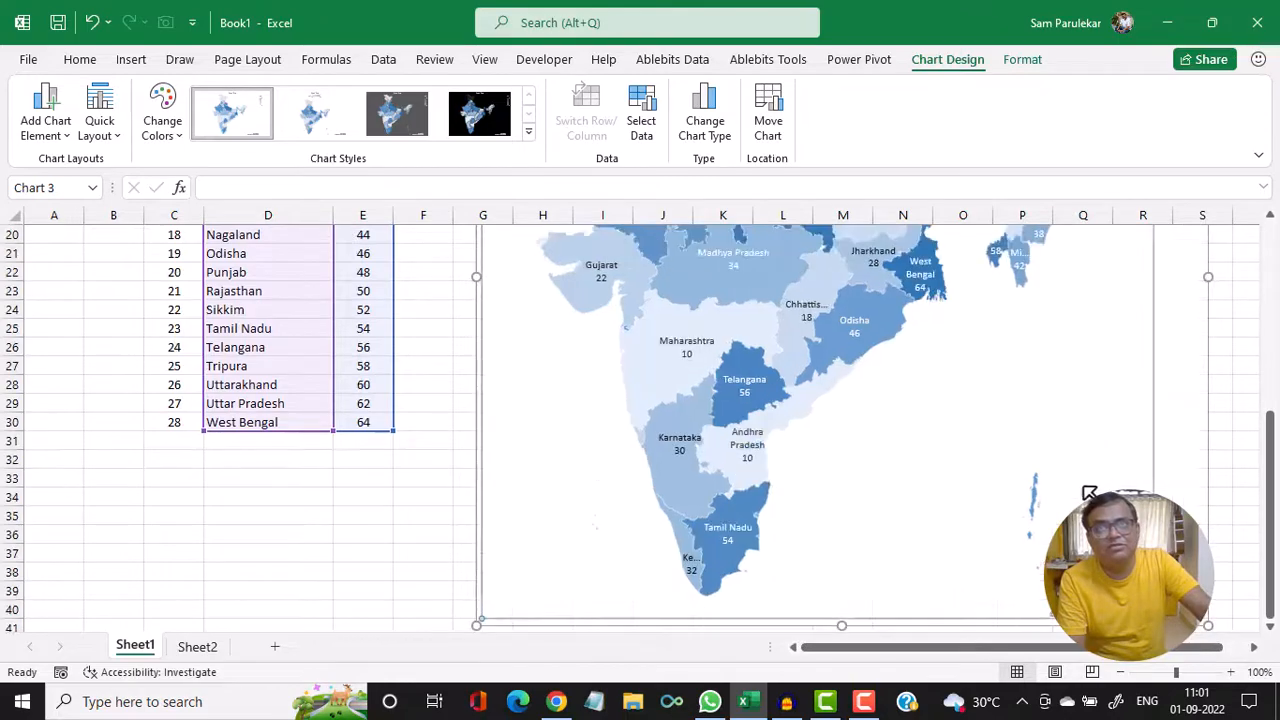
scroll(940, 362, "up", 5)
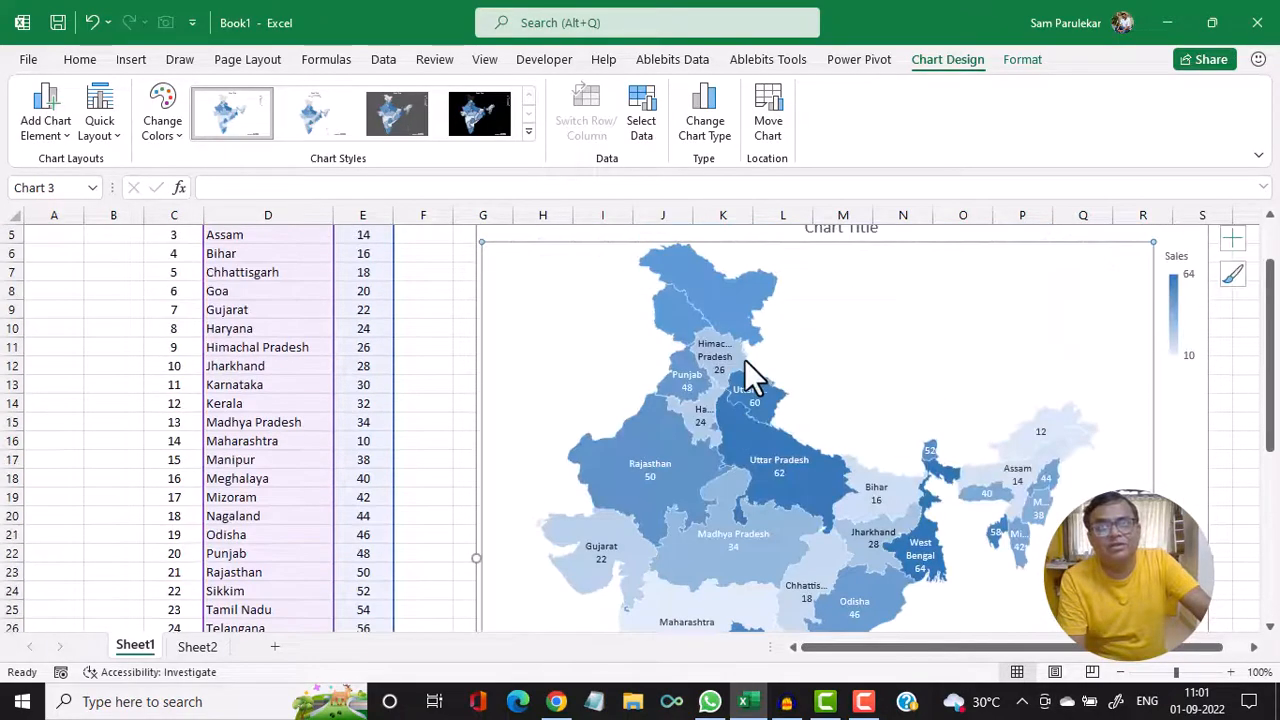
scroll(1237, 294, "up", 2)
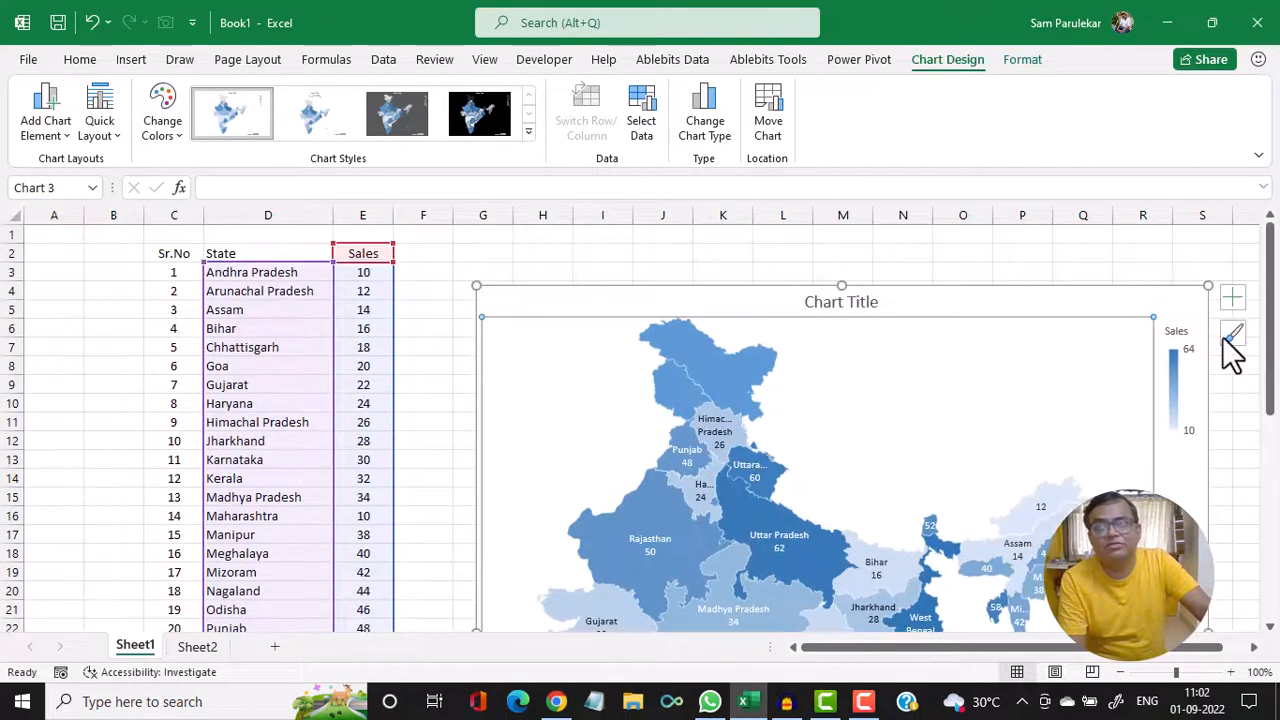
- Zoom the sheet out to 50% and enlarge the map chart to about columns G to AA and rows 2 to 57
left_click(1121, 672)
left_click(1121, 672)
left_click(1121, 672)
left_click(1121, 672)
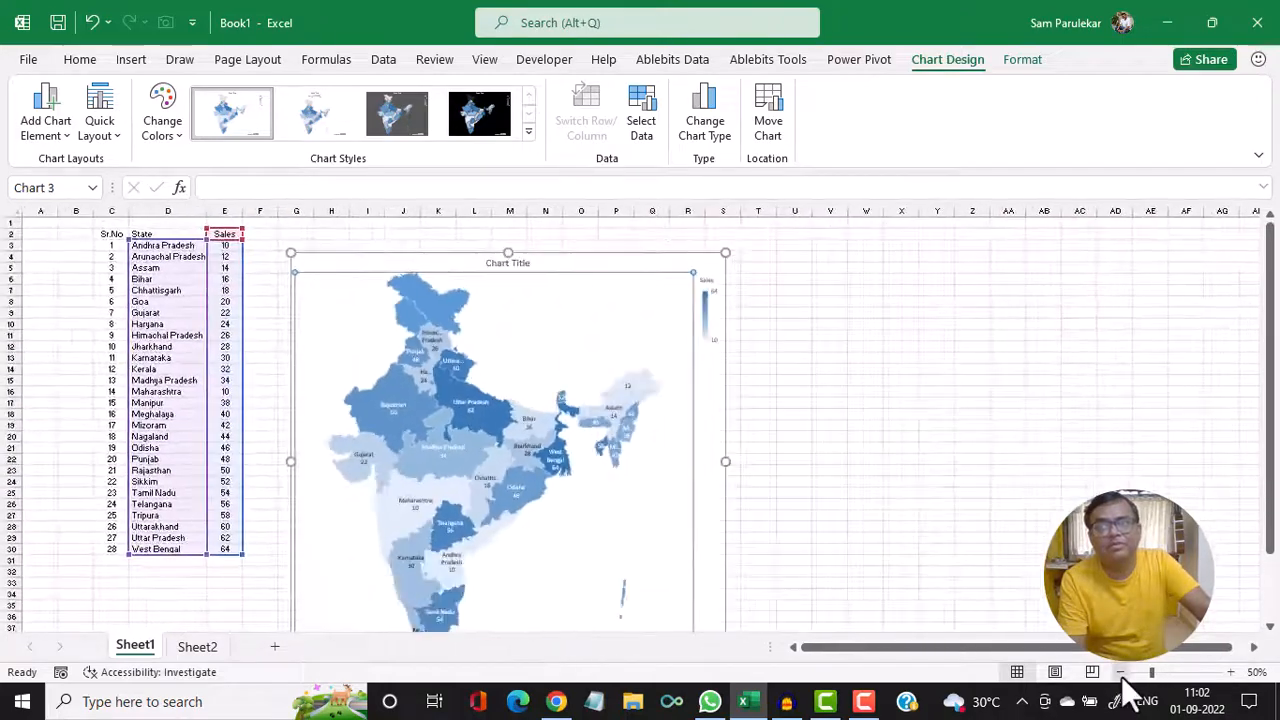
left_click(1121, 672)
left_click_drag(612, 248, 691, 225)
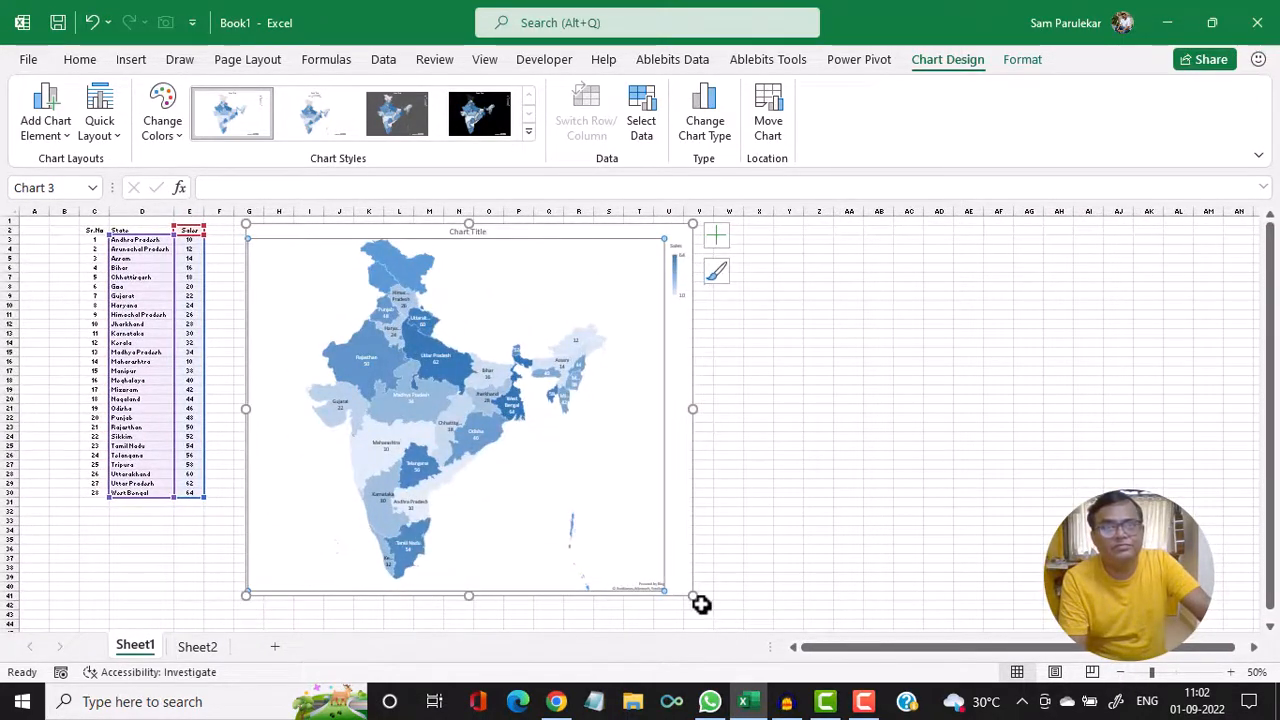
left_click_drag(701, 604, 757, 660)
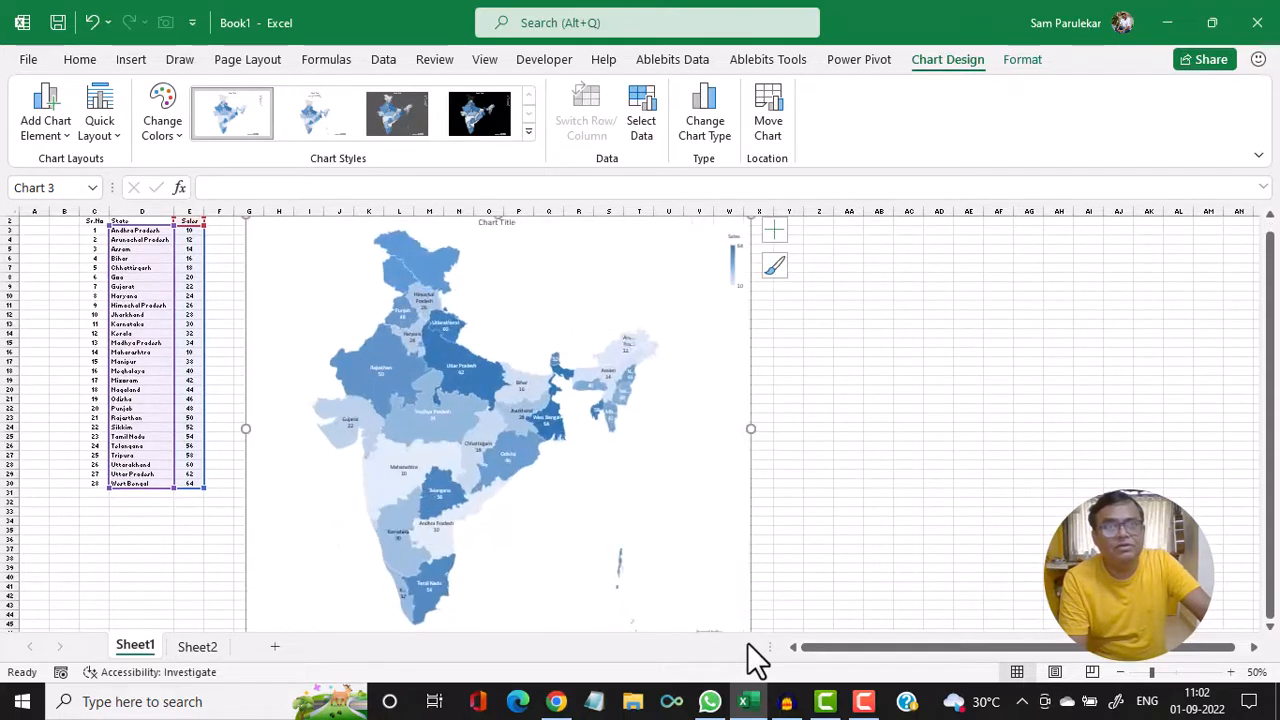
left_click_drag(753, 431, 849, 420)
scroll(851, 421, "down", 4)
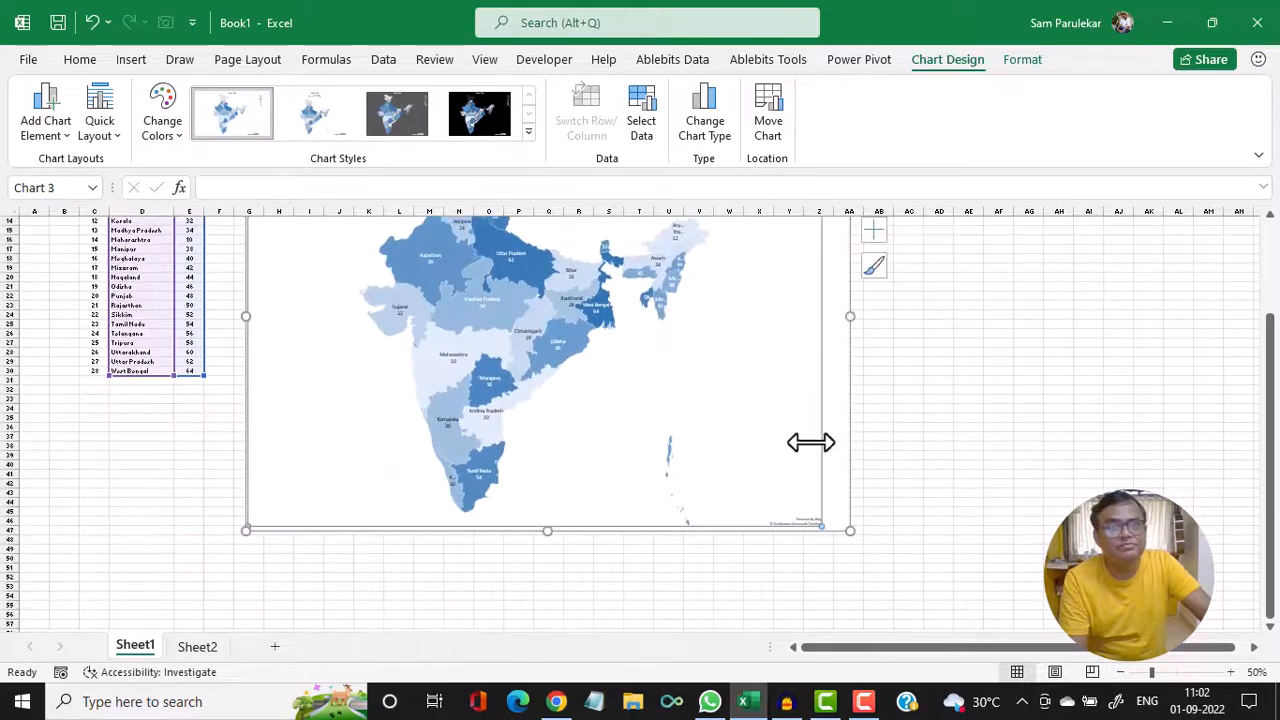
left_click_drag(547, 532, 547, 622)
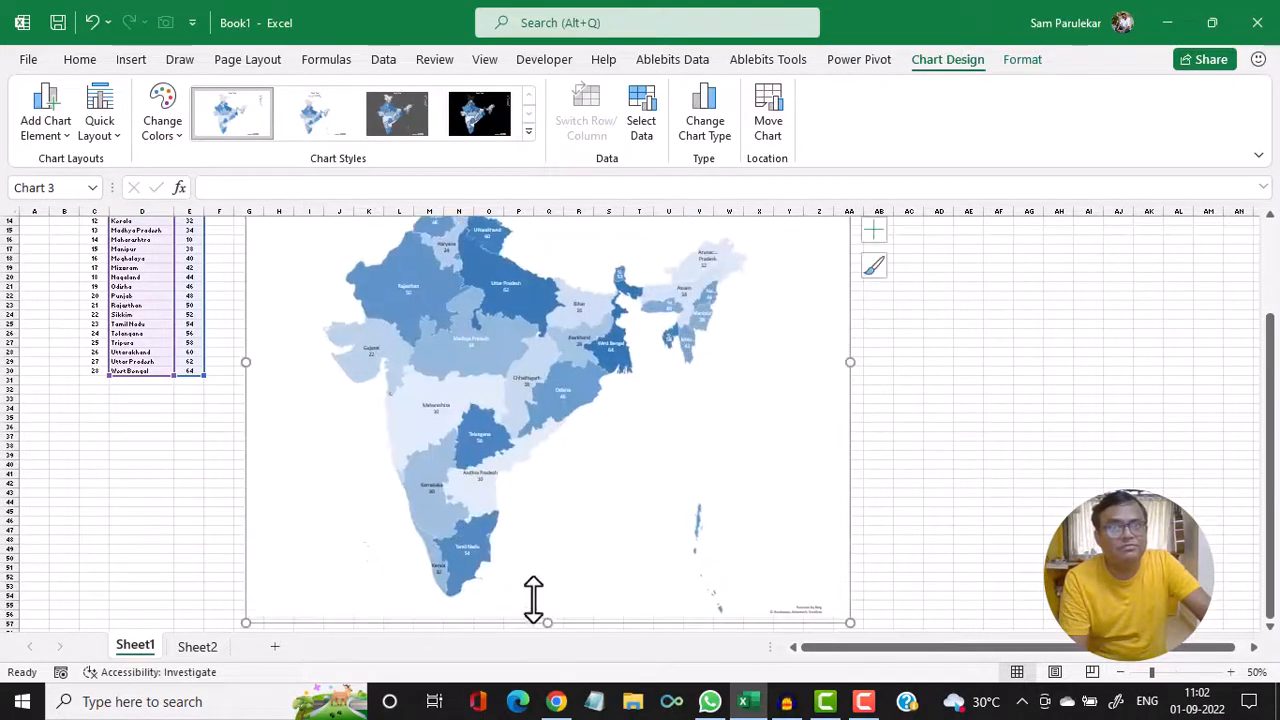
scroll(431, 436, "up", 4)
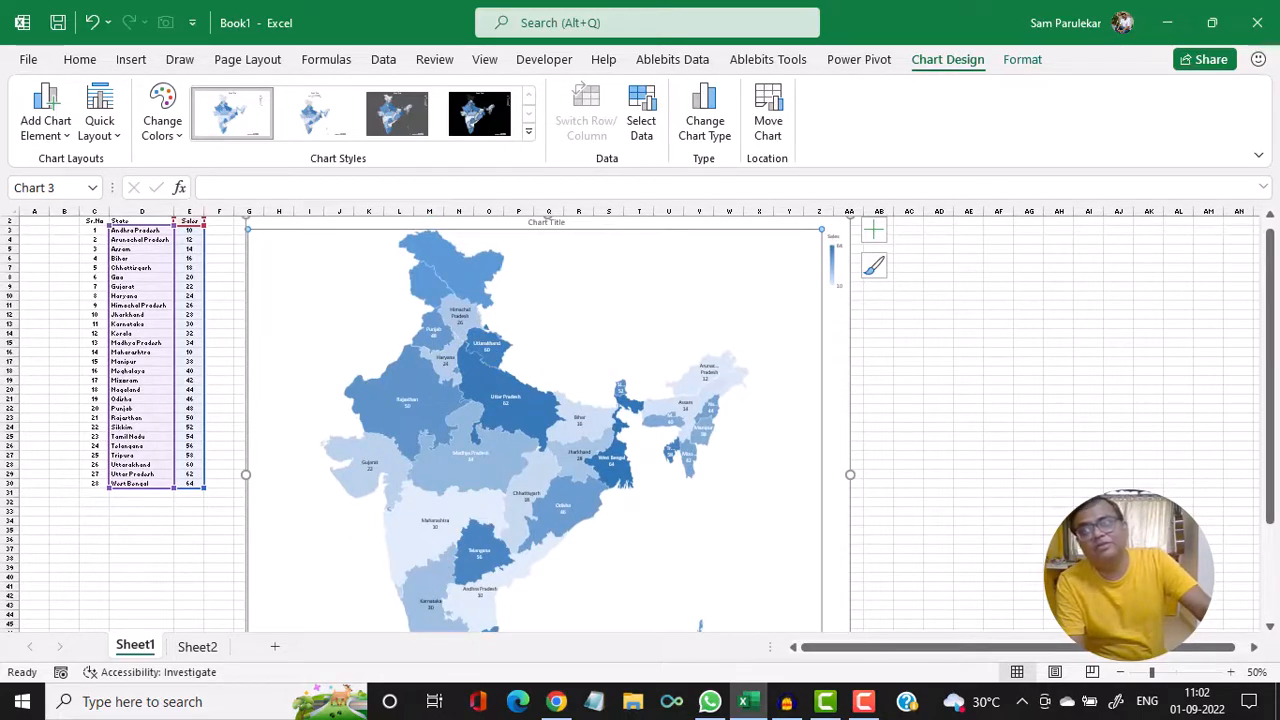
- Zoom the sheet in to 90% and examine the state names and sales values on the enlarged map beside the data
left_click(1229, 672)
left_click(1229, 672)
left_click(1229, 672)
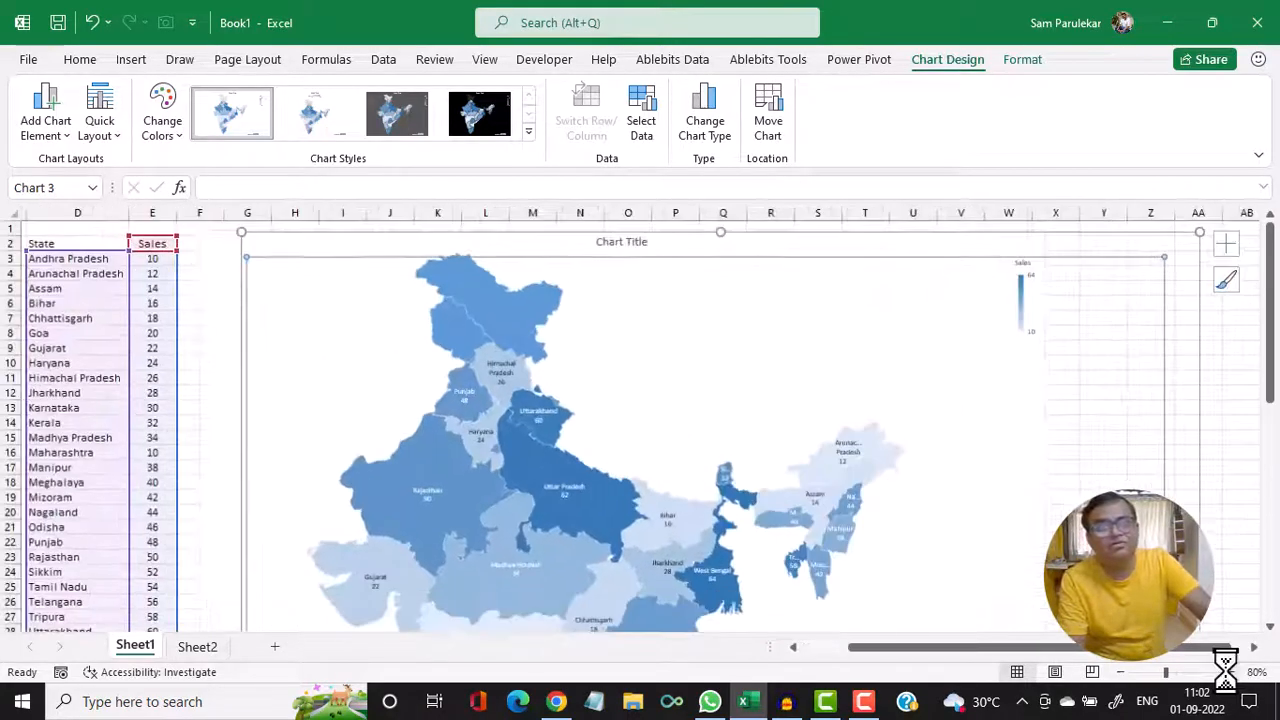
left_click(1229, 672)
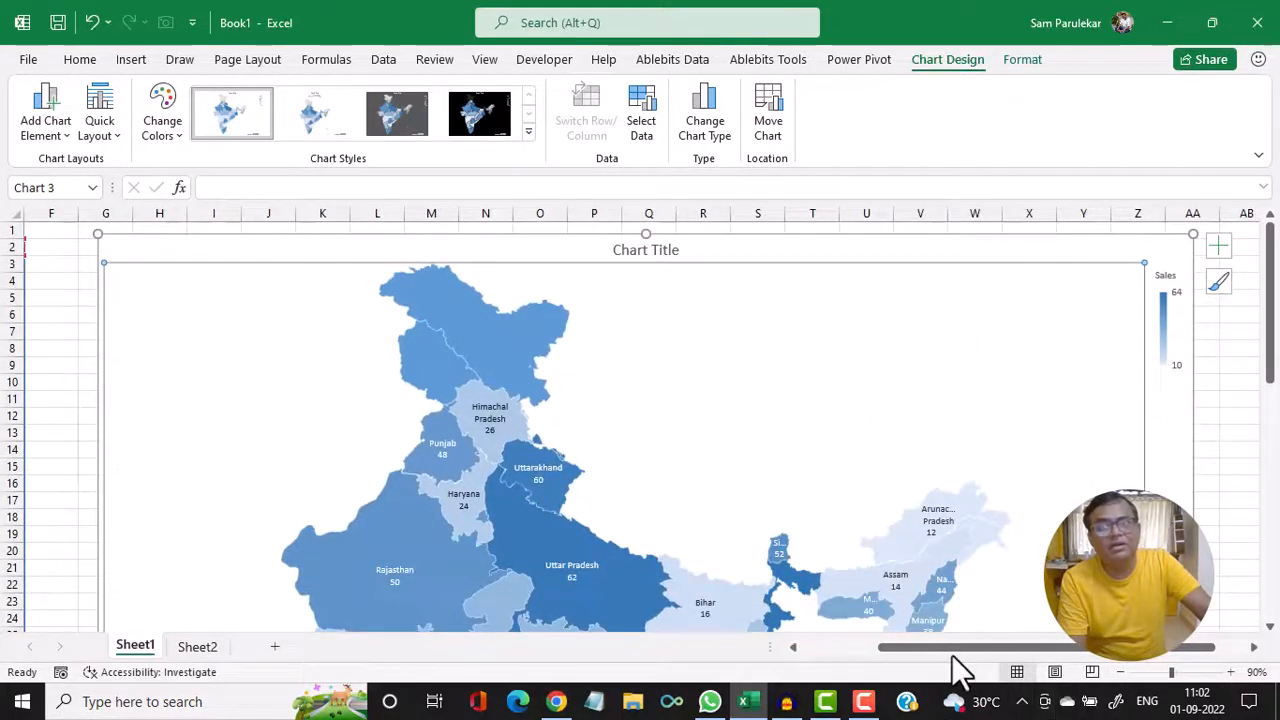
left_click(948, 648)
left_click_drag(950, 662, 866, 660)
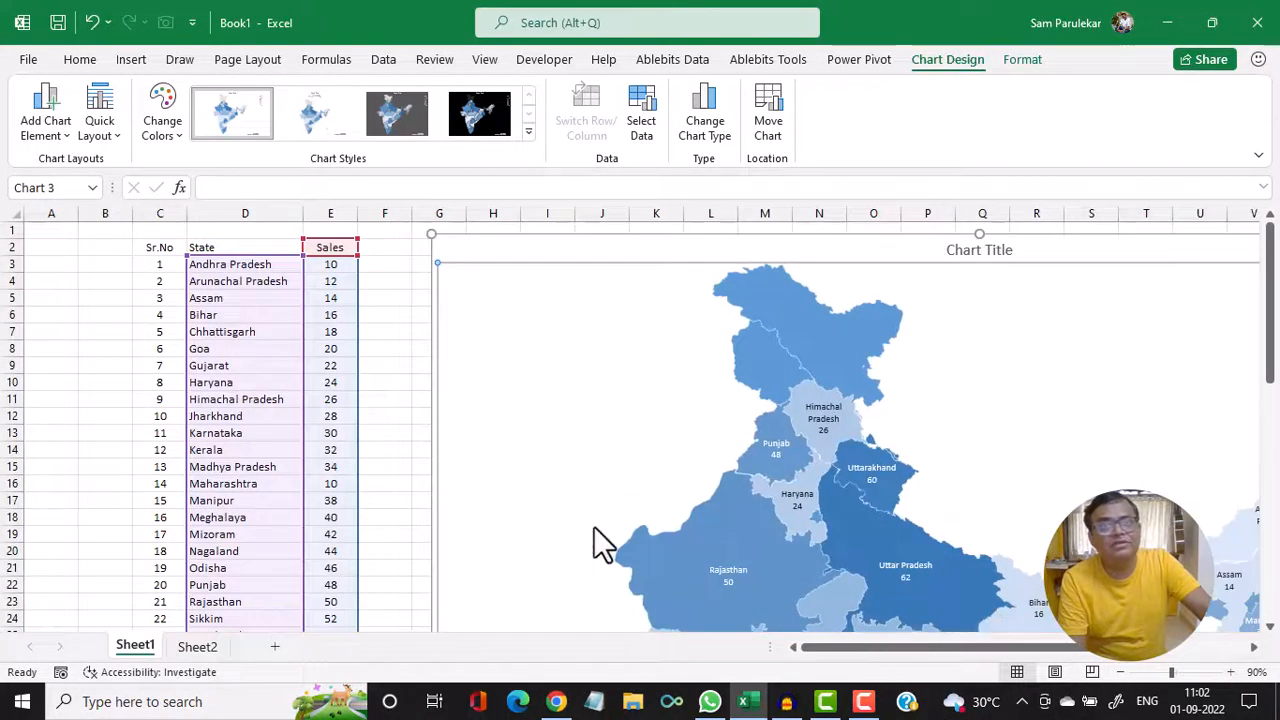
scroll(594, 530, "down", 6)
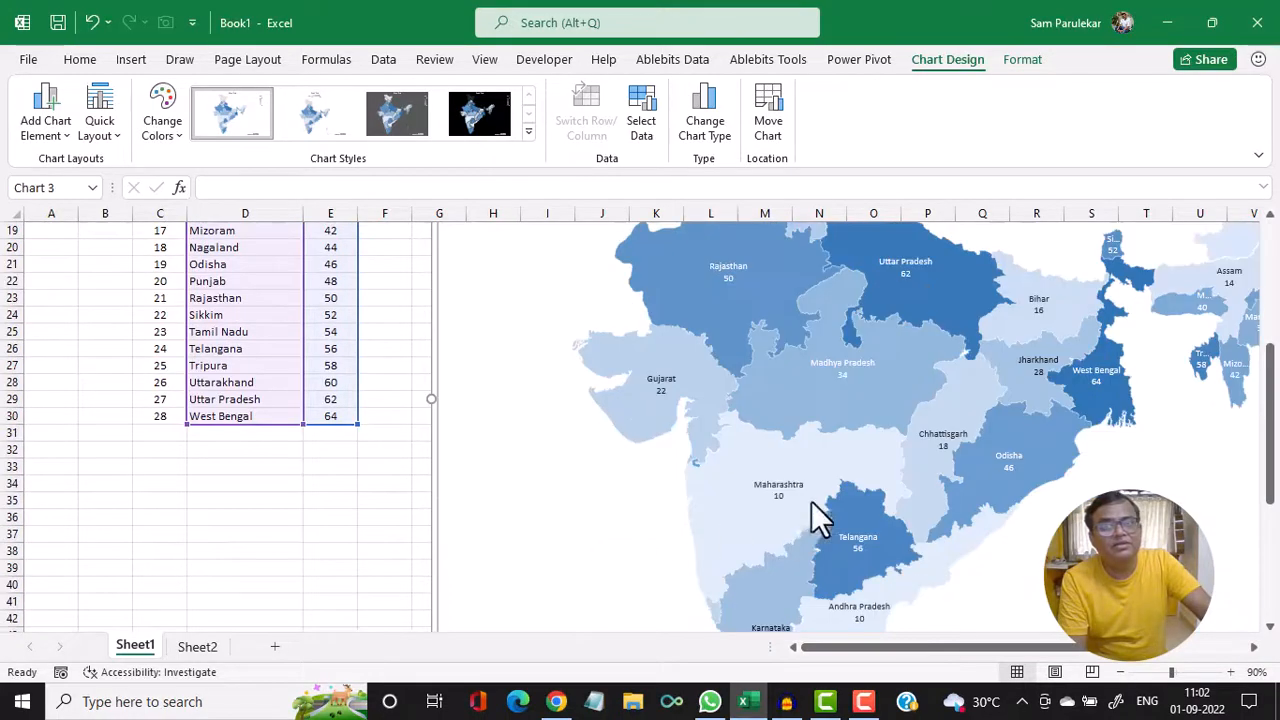
scroll(288, 389, "up", 2)
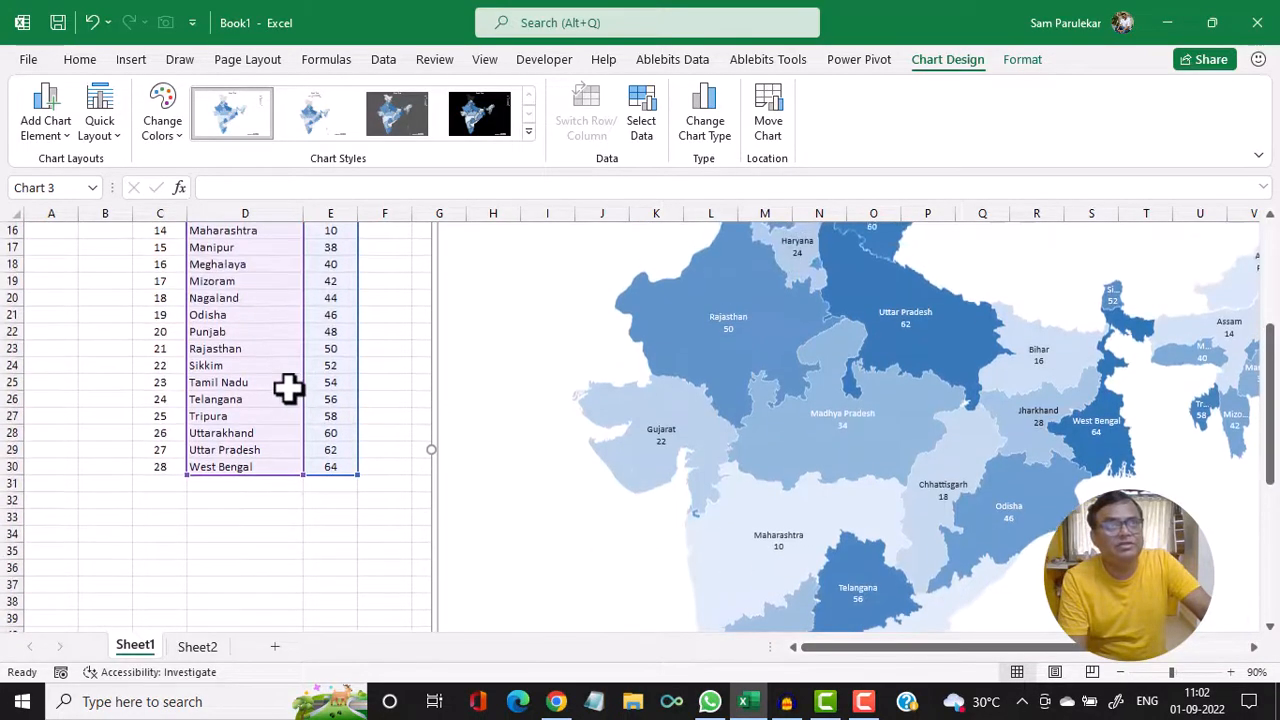
- Set the sales value for Maharashtra in E16 to 0
left_click(328, 288)
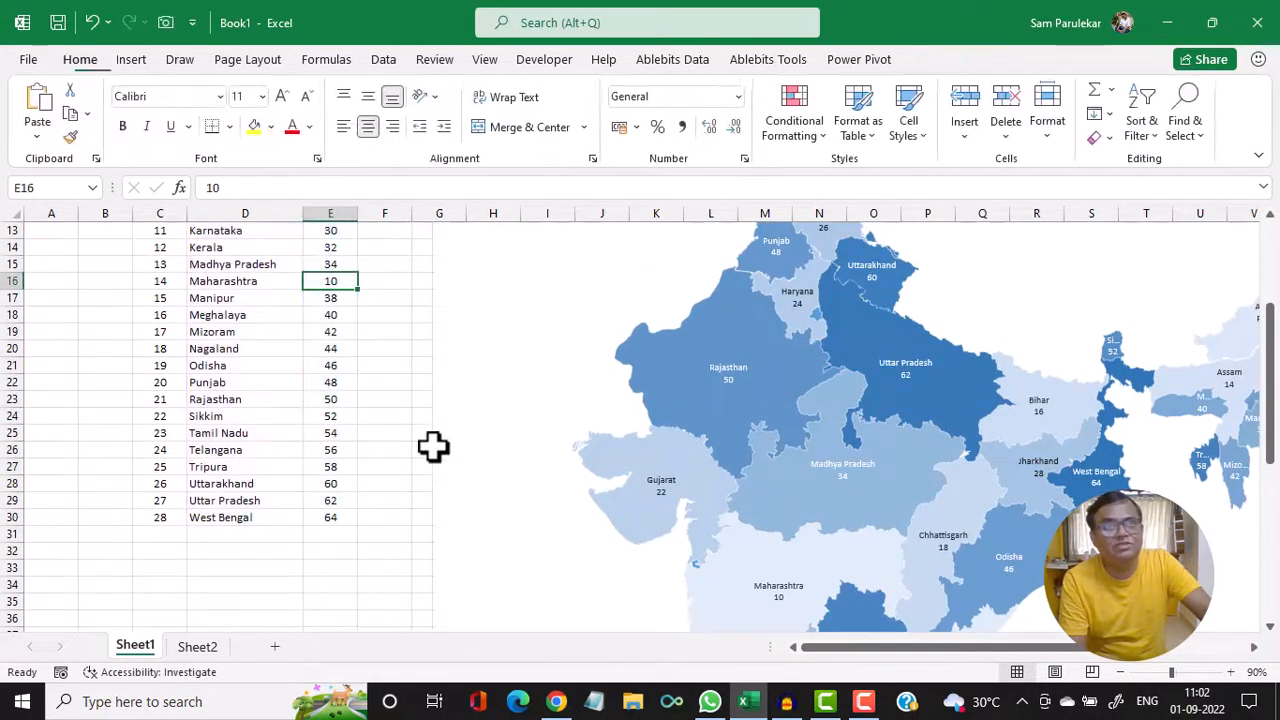
key("Down")
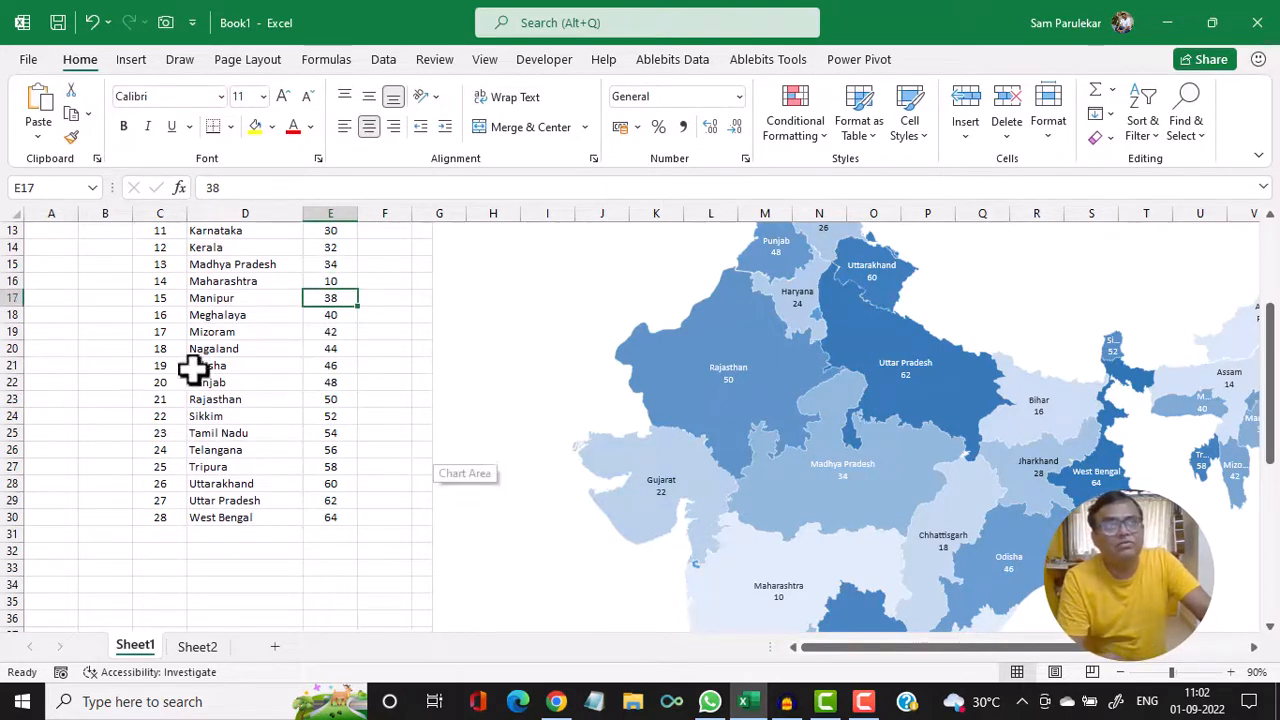
left_click(333, 283)
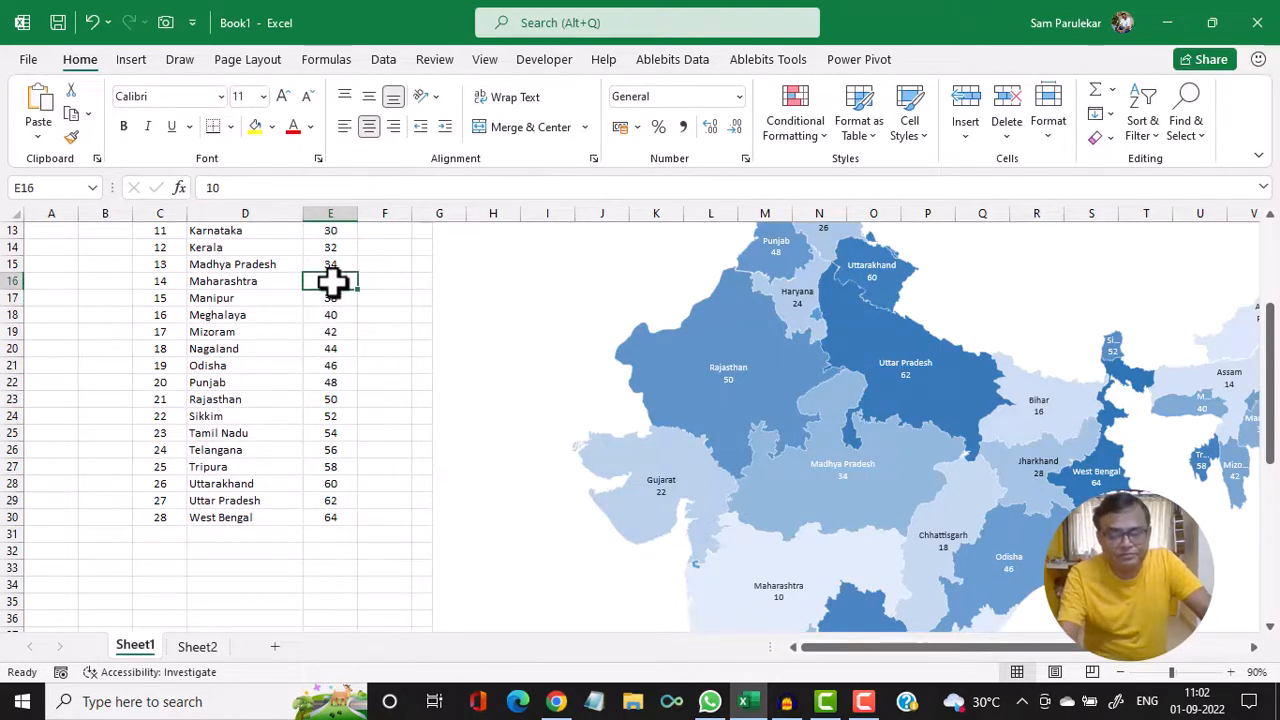
type("0")
key("Return")
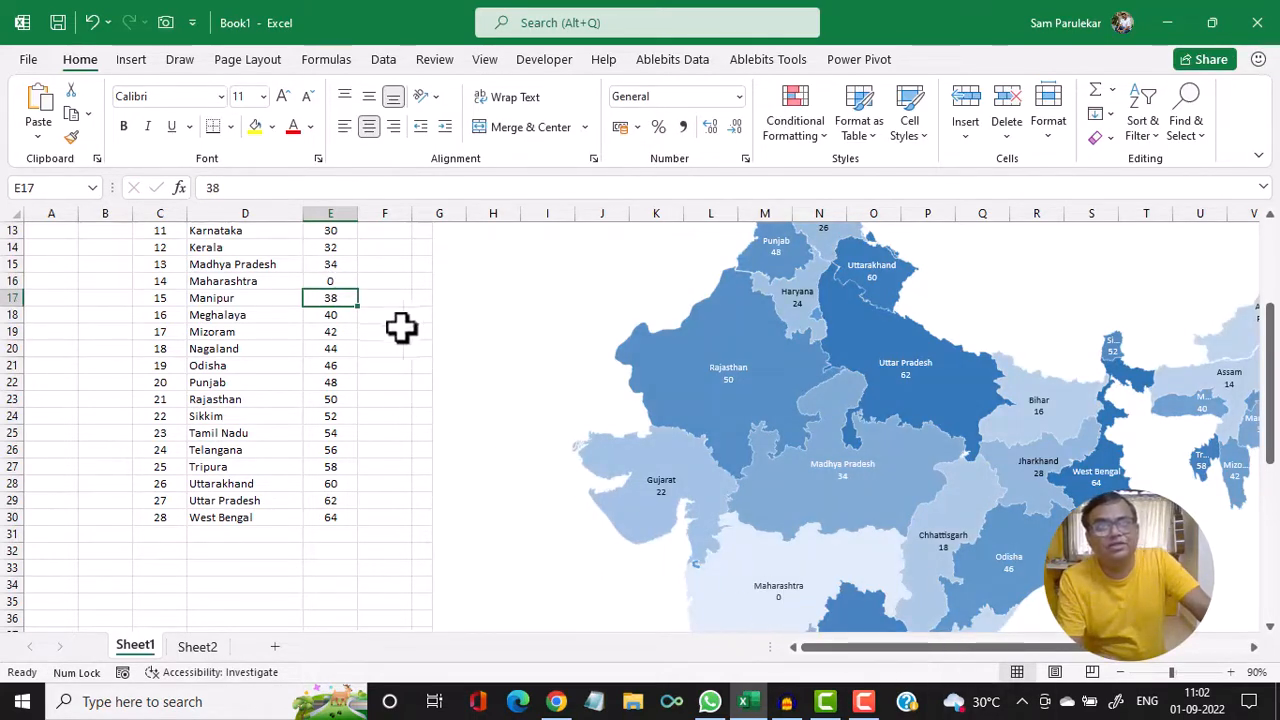
- Set the sales value for Maharashtra in E16 to 60 and check that state's shading on the map
left_click(316, 283)
type("6")
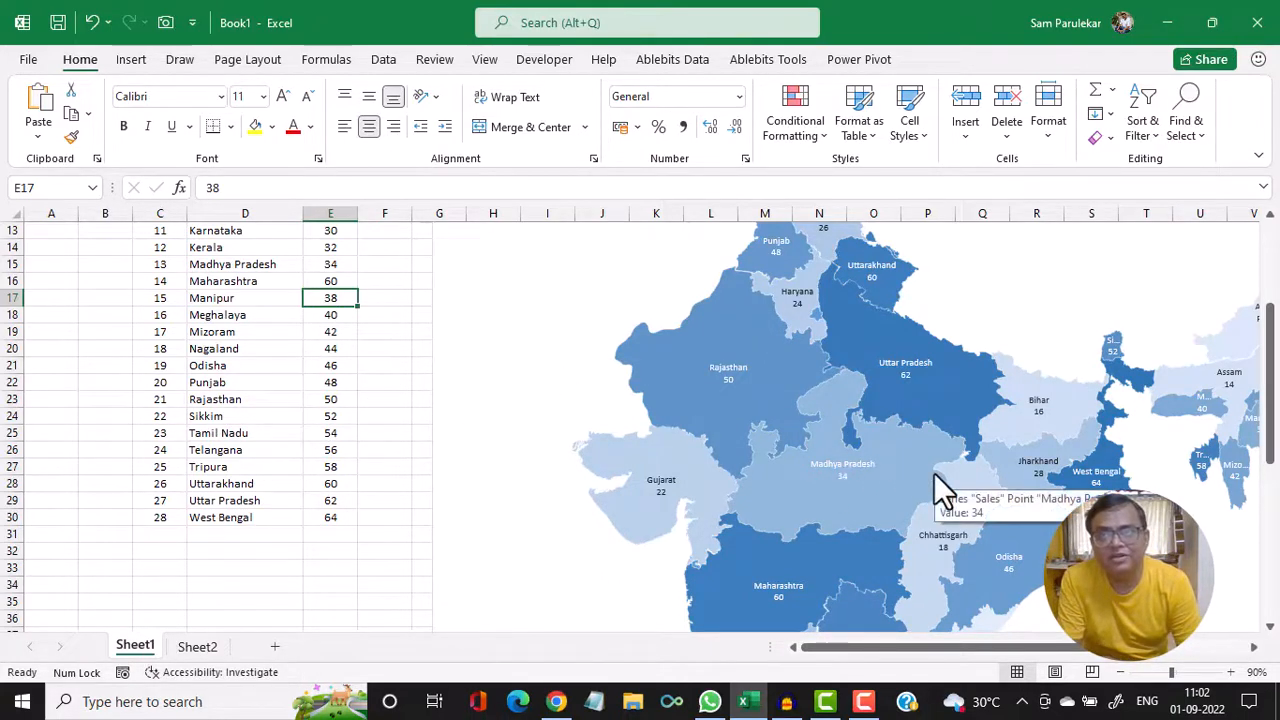
mouse_move(867, 424)
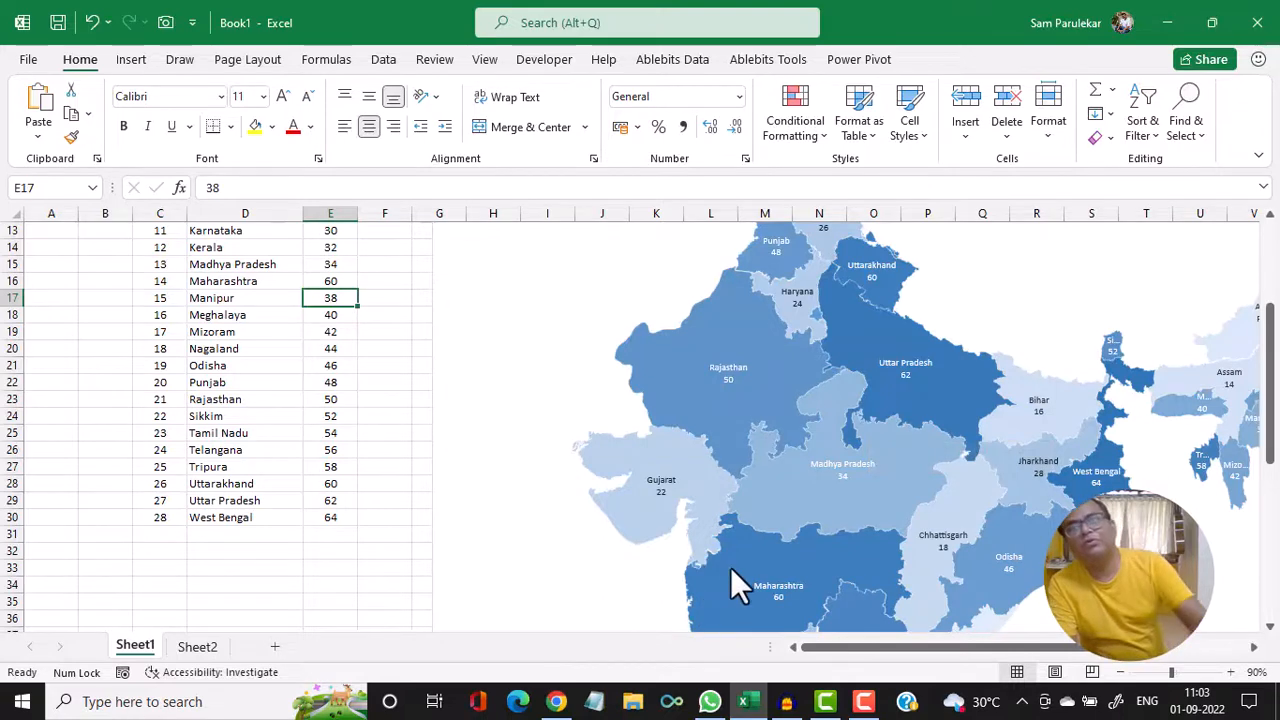
mouse_move(711, 577)
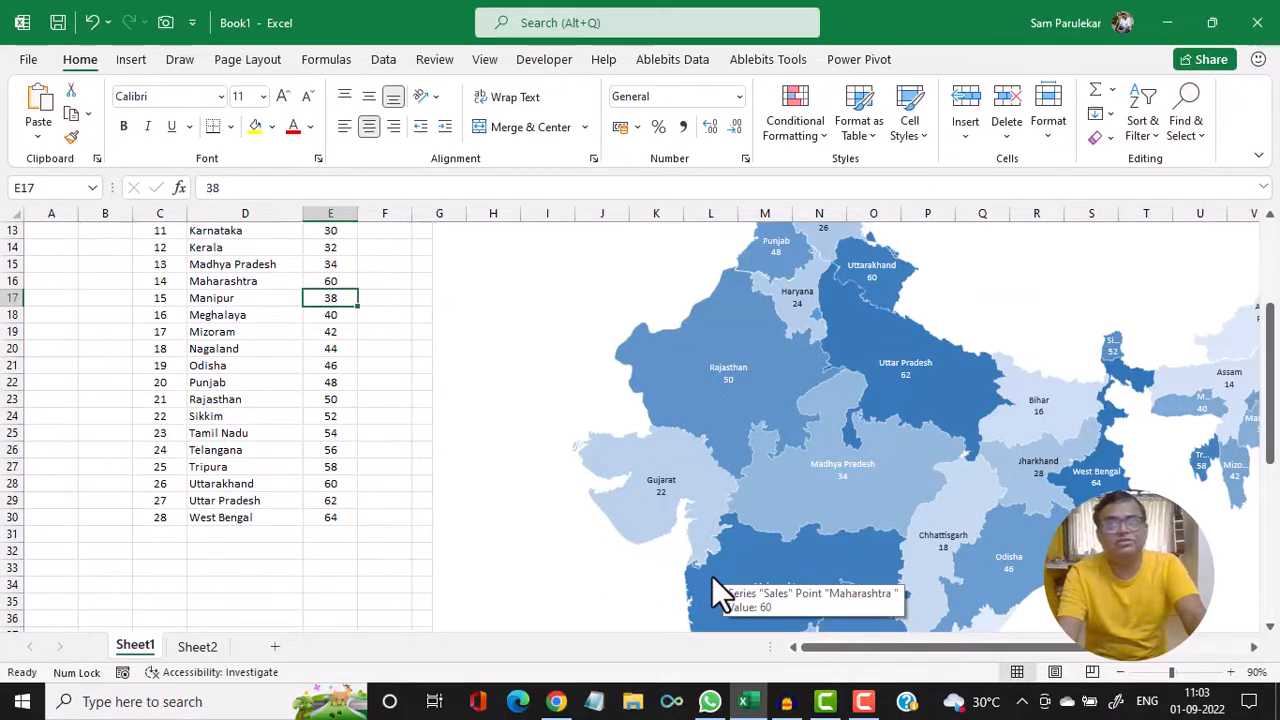
- Delete the existing India map chart from Sheet1, keeping the state and sales data
key("ctrl+minus")
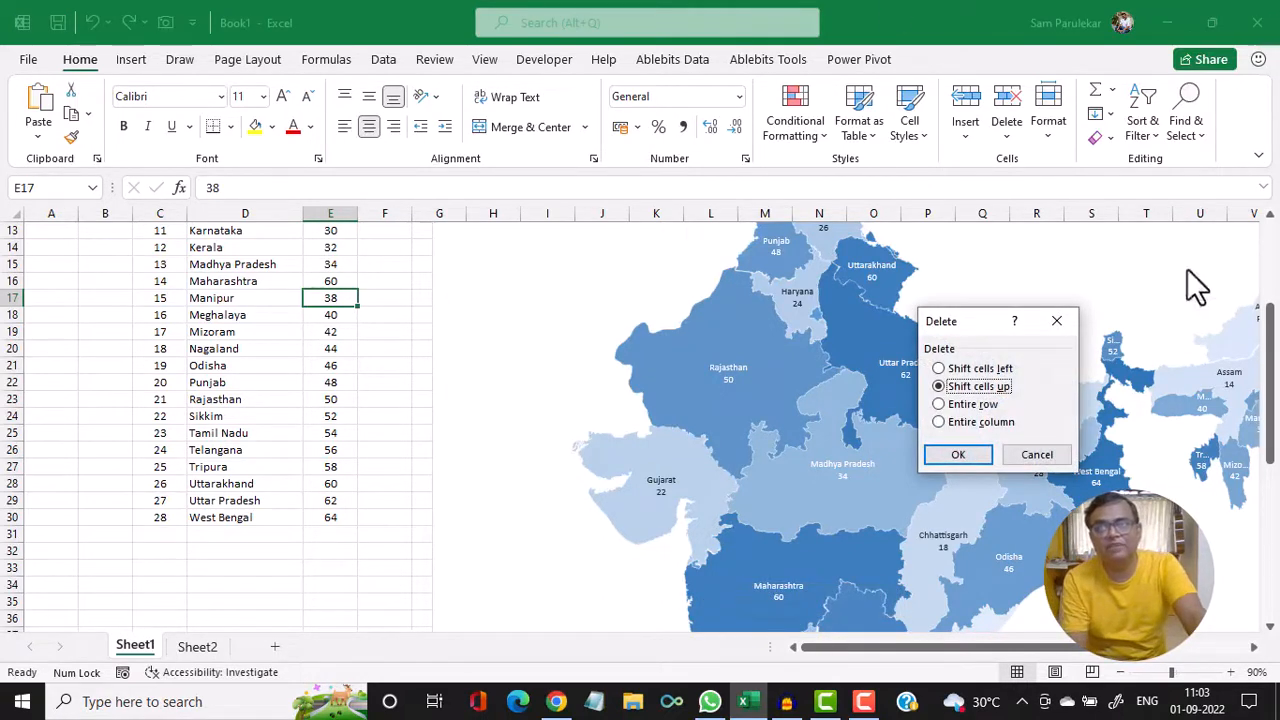
left_click(1040, 457)
left_click(1120, 672)
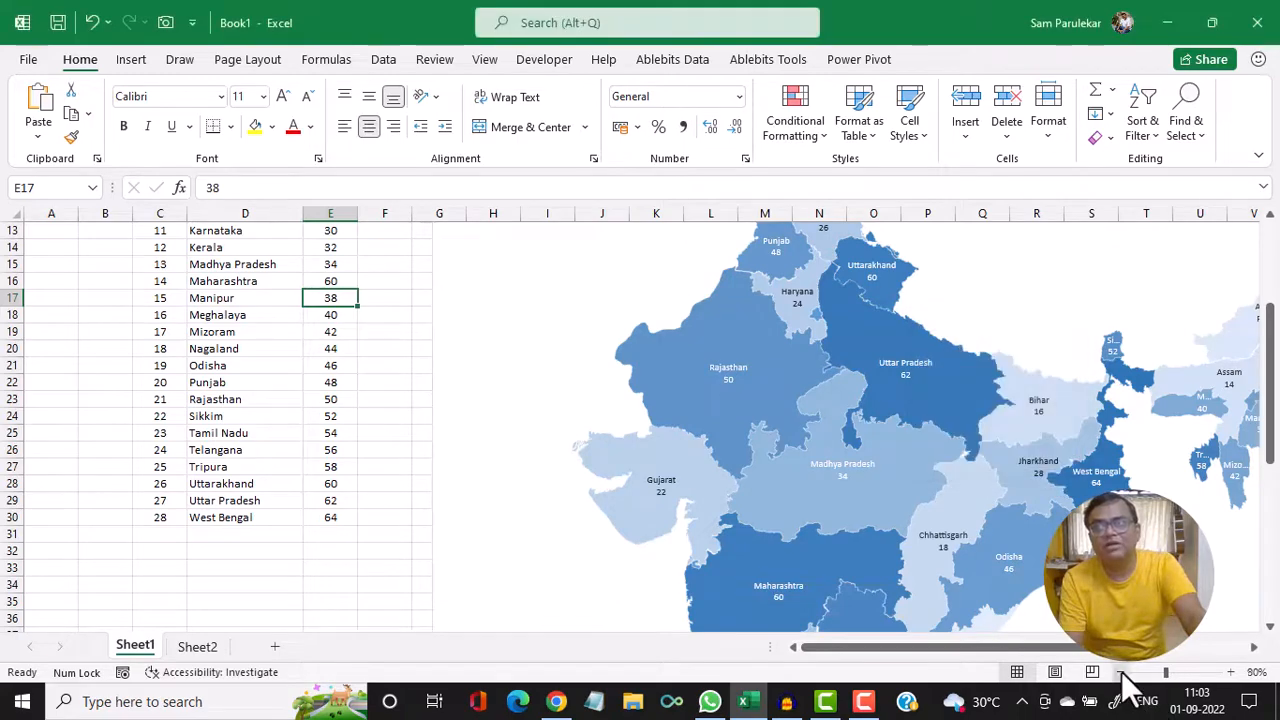
left_click(1120, 672)
left_click(1120, 672)
left_click(1120, 672)
left_click(1120, 672)
left_click(1120, 672)
left_click(1120, 672)
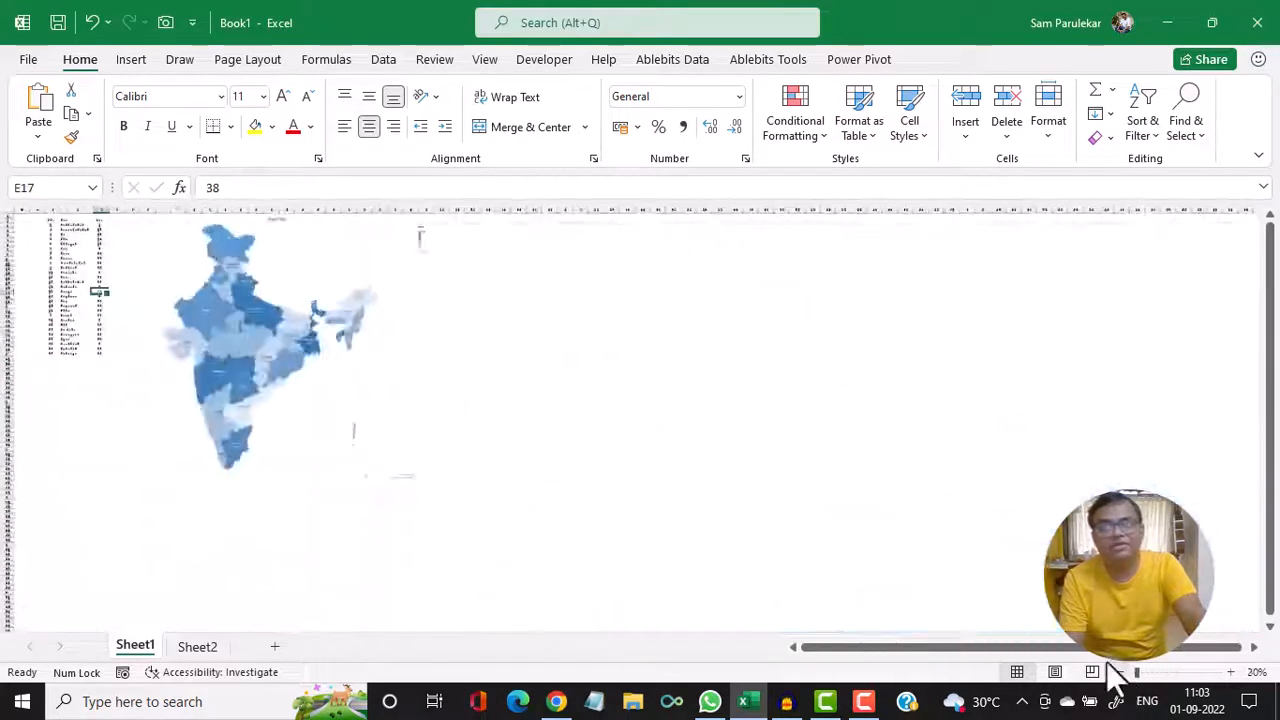
left_click(306, 372)
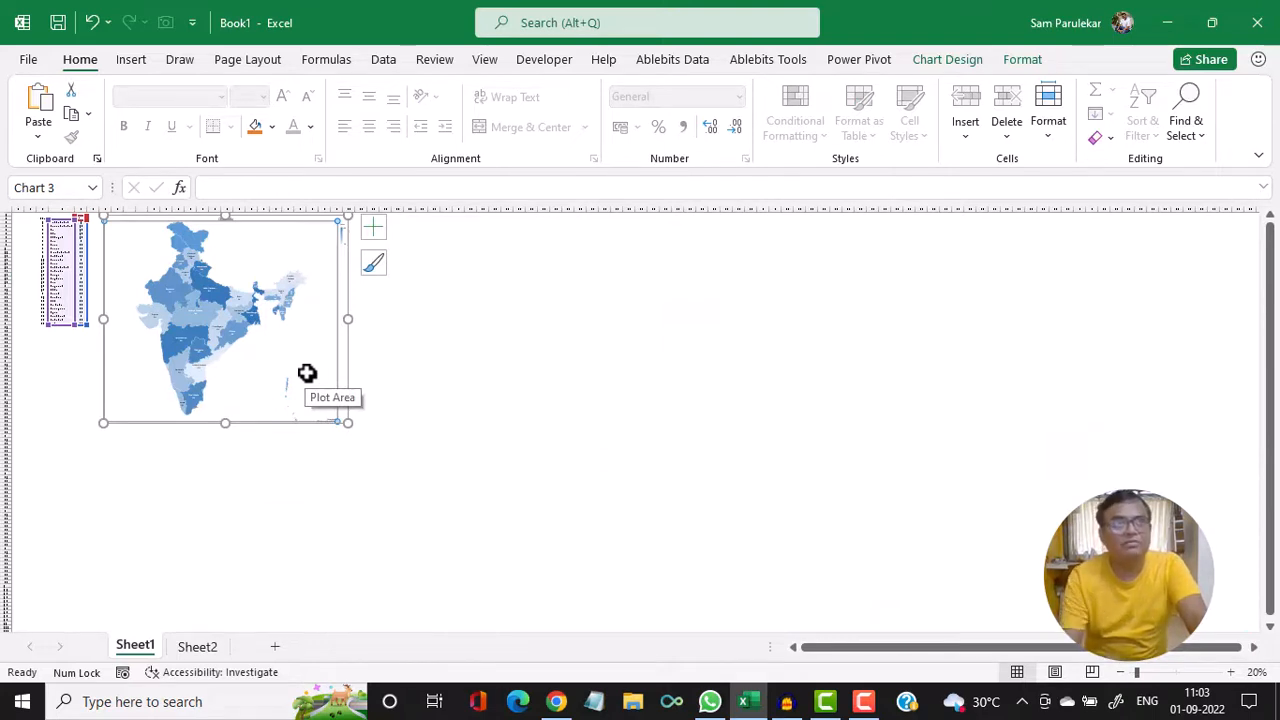
left_click(506, 454)
left_click(236, 332)
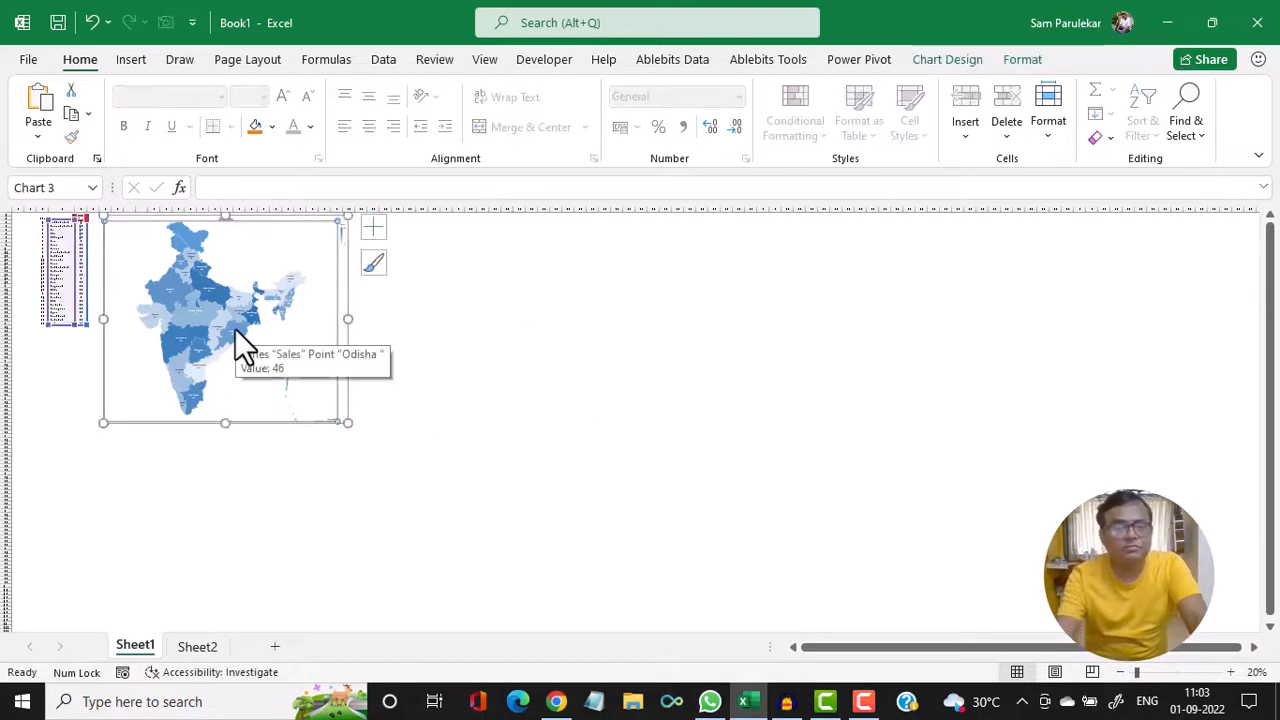
left_click(517, 506)
left_click(228, 335)
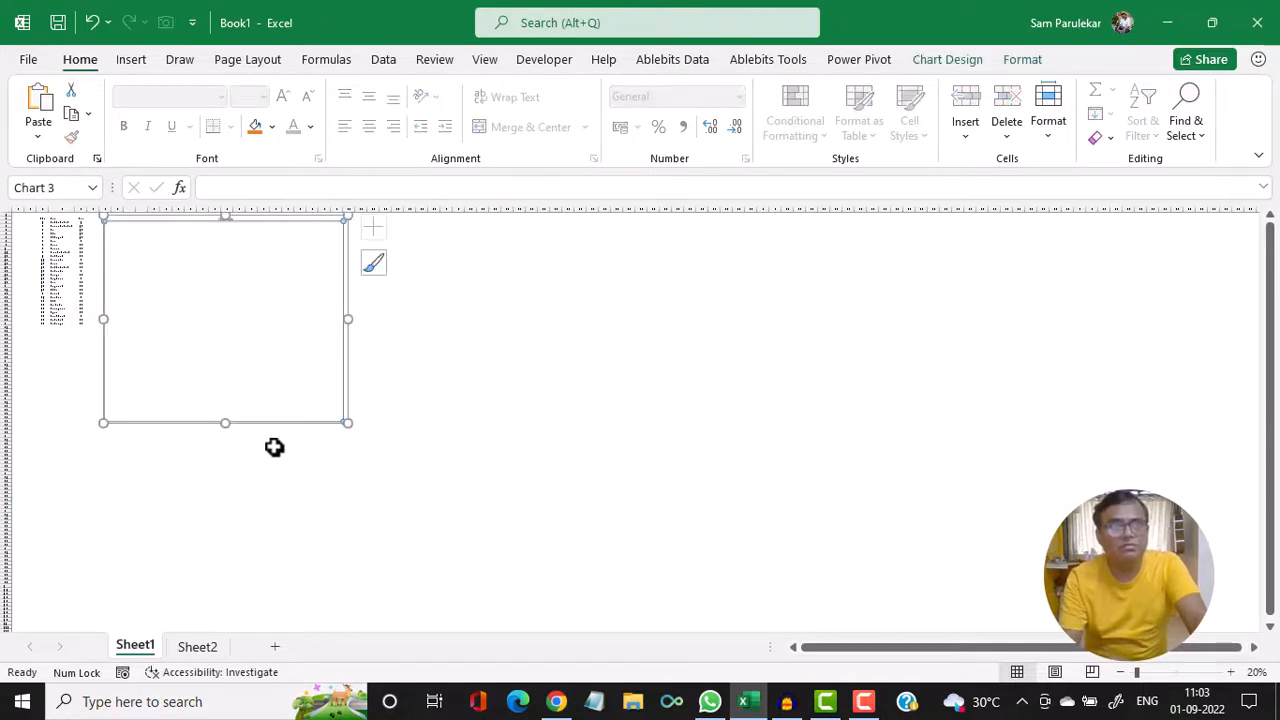
key("Delete")
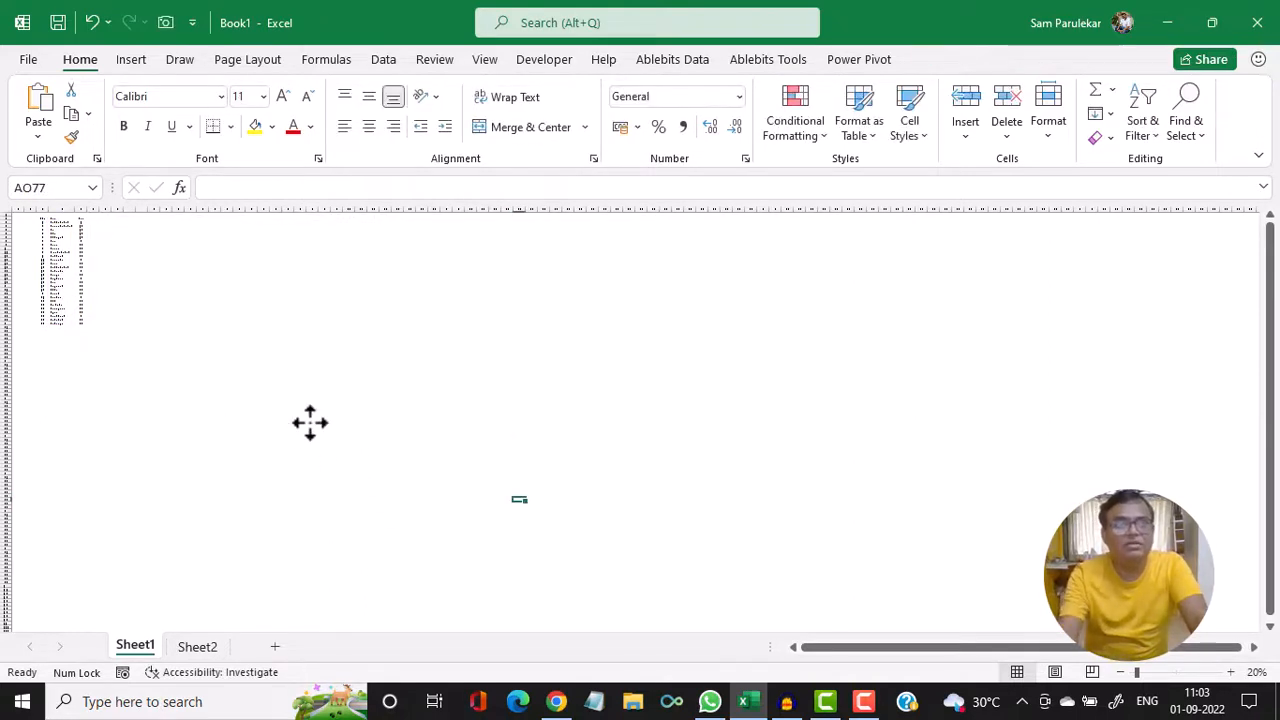
- Insert a filled map chart from the State and Sales data in D2:E30
left_click(1233, 673)
left_click(1233, 673)
left_click(1233, 673)
left_click(1233, 673)
left_click(1233, 673)
left_click(1233, 673)
left_click(1233, 673)
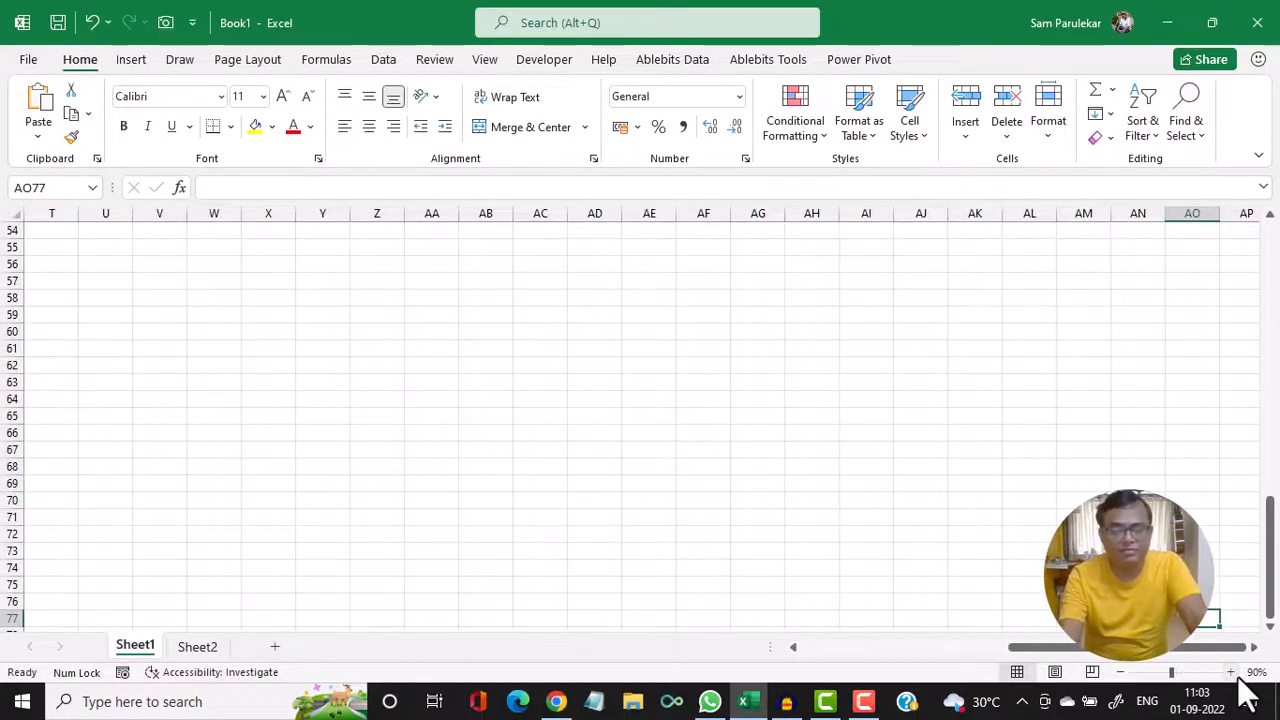
key("ctrl+Home")
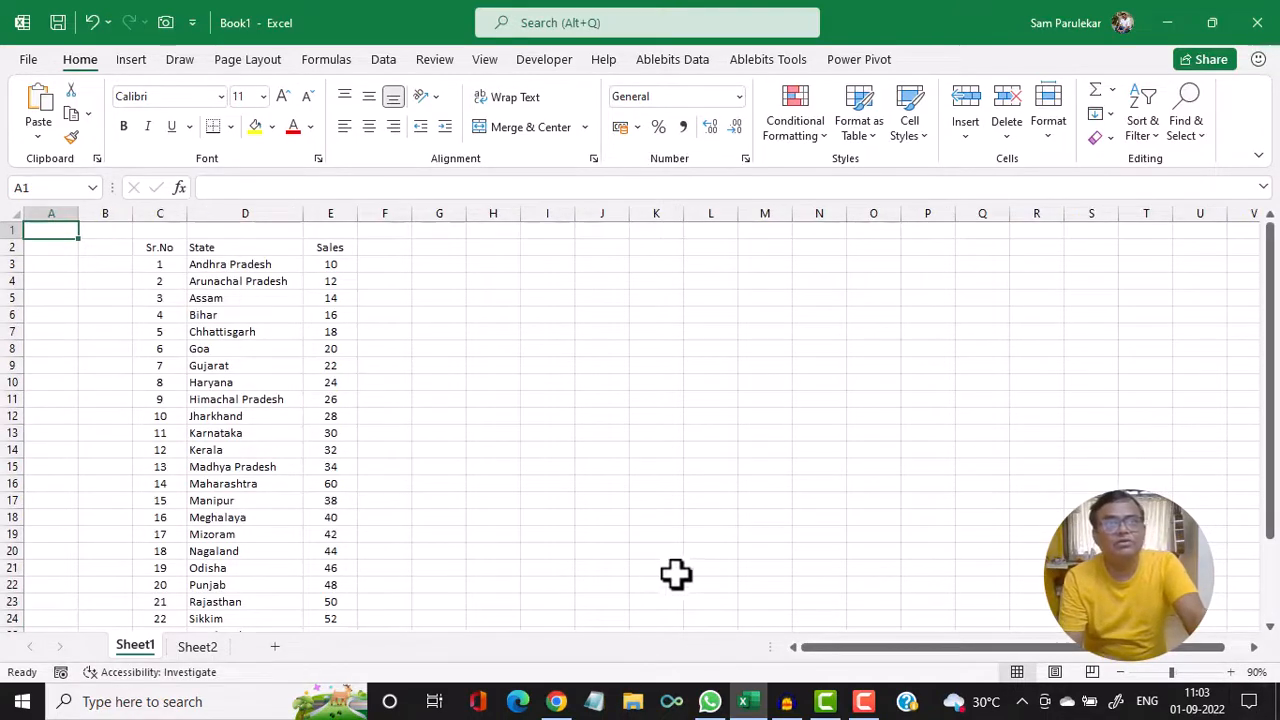
left_click_drag(209, 251, 320, 602)
scroll(707, 313, "up", 3)
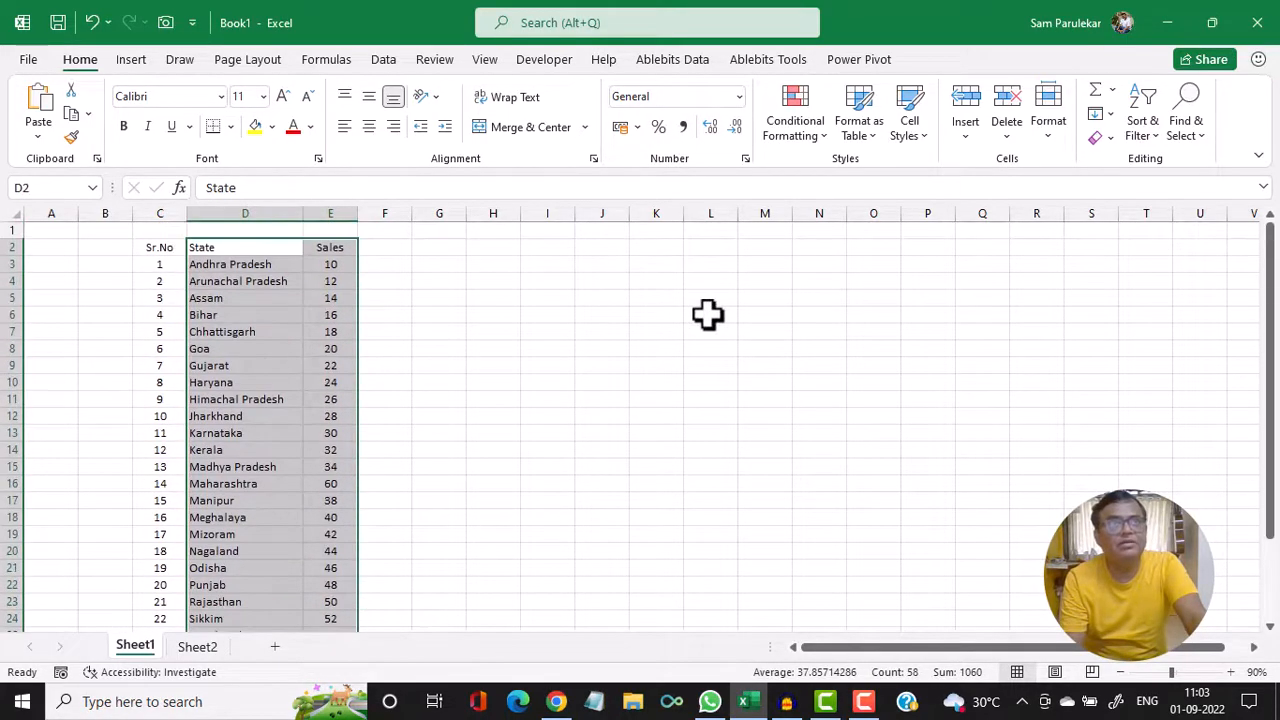
left_click(135, 60)
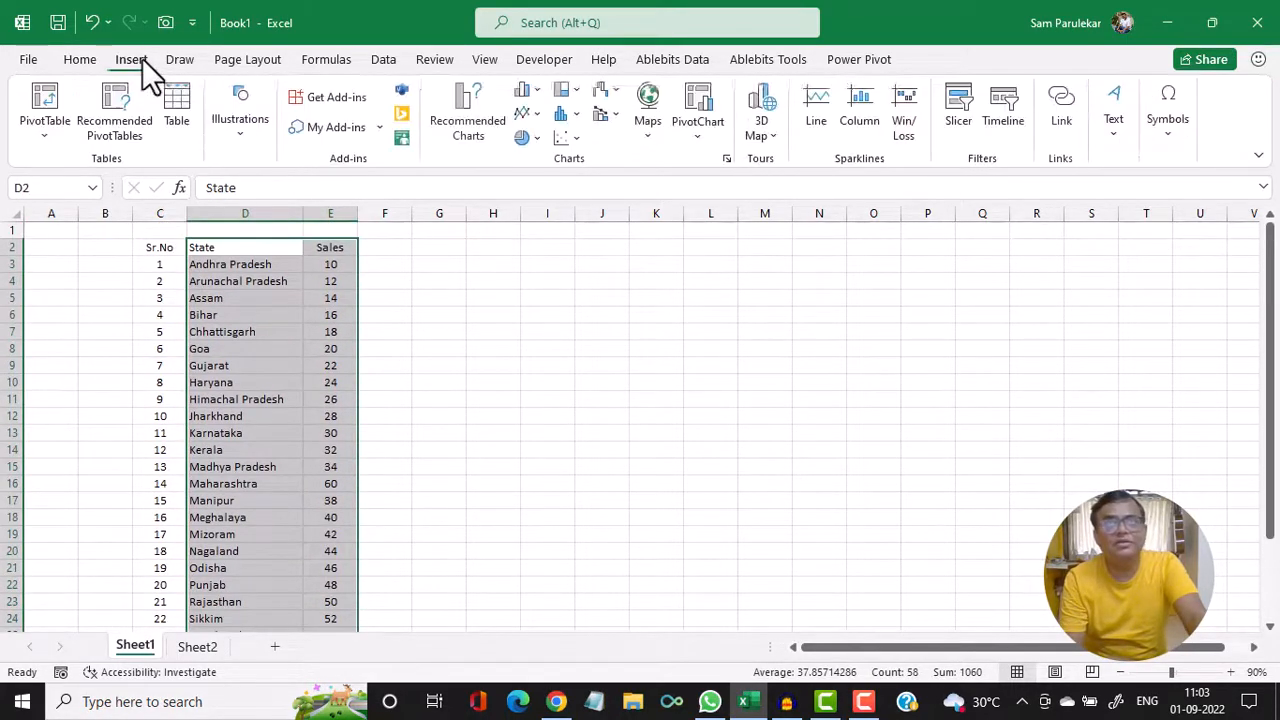
left_click(656, 139)
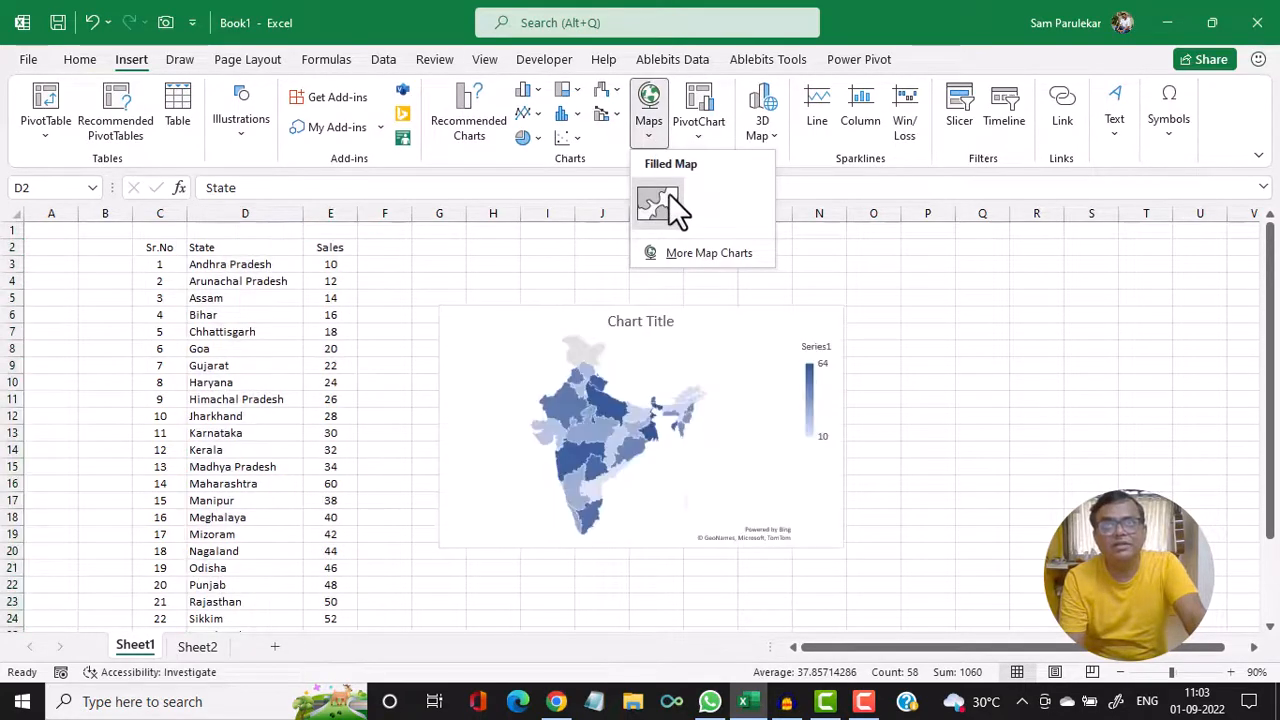
left_click(670, 203)
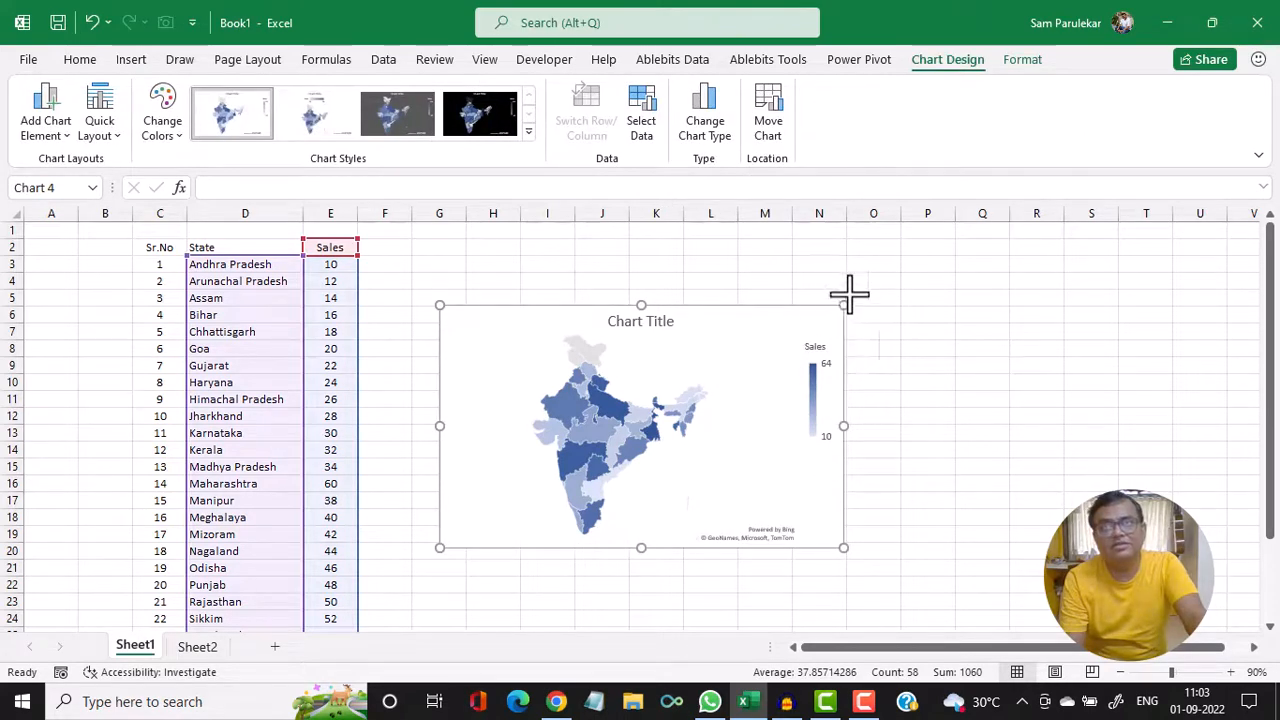
- Enlarge the new map chart to about columns F to O and rows 2 to 28, and add data labels with the sales values
left_click_drag(844, 304, 891, 241)
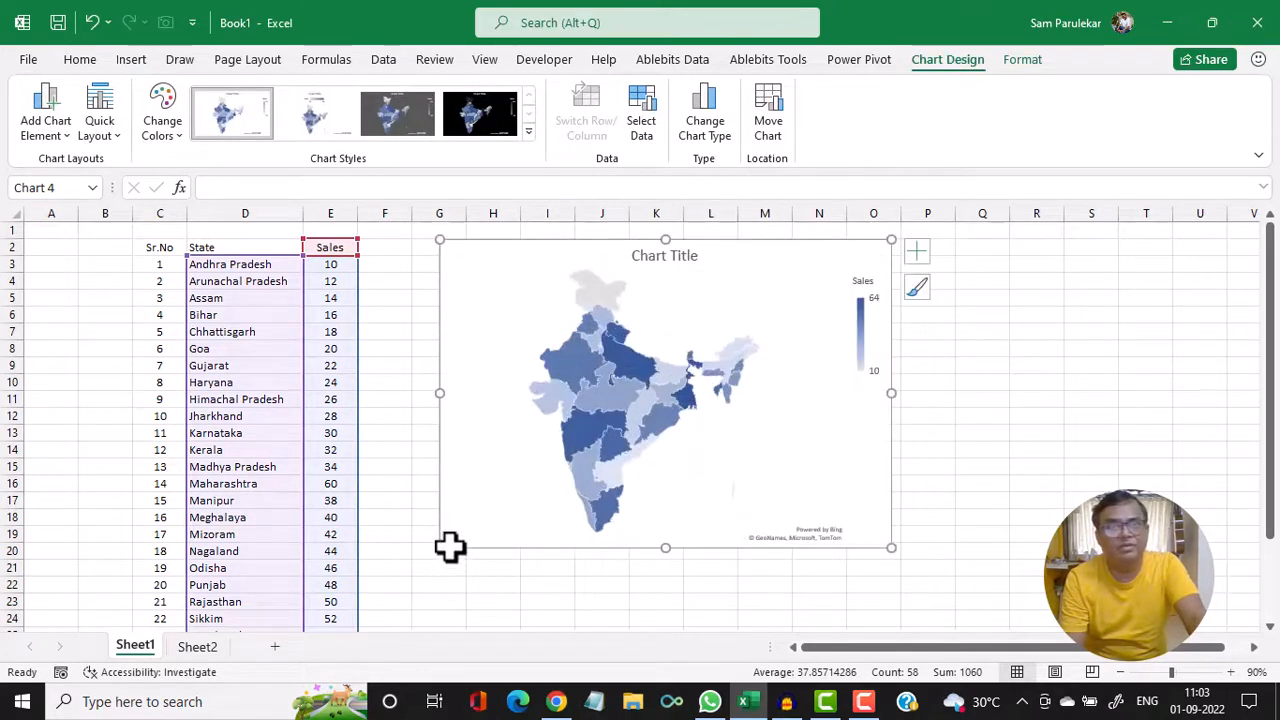
left_click_drag(440, 548, 384, 622)
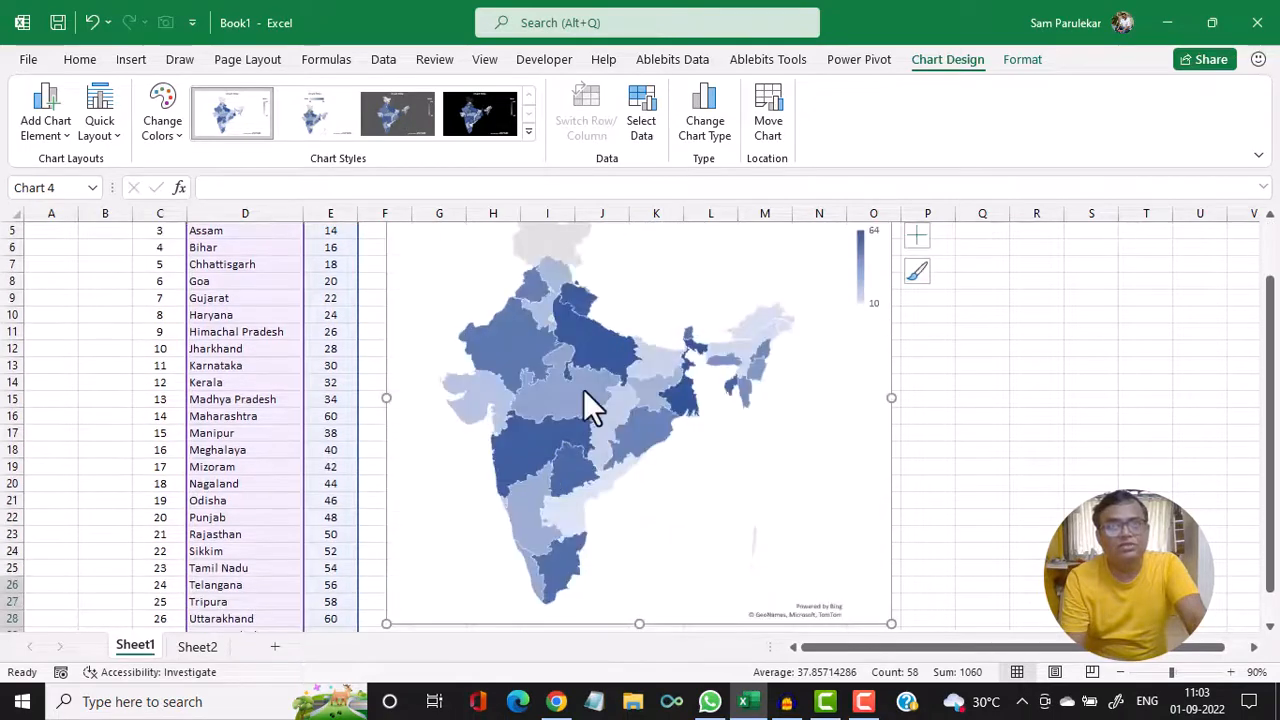
left_click(52, 135)
mouse_move(73, 213)
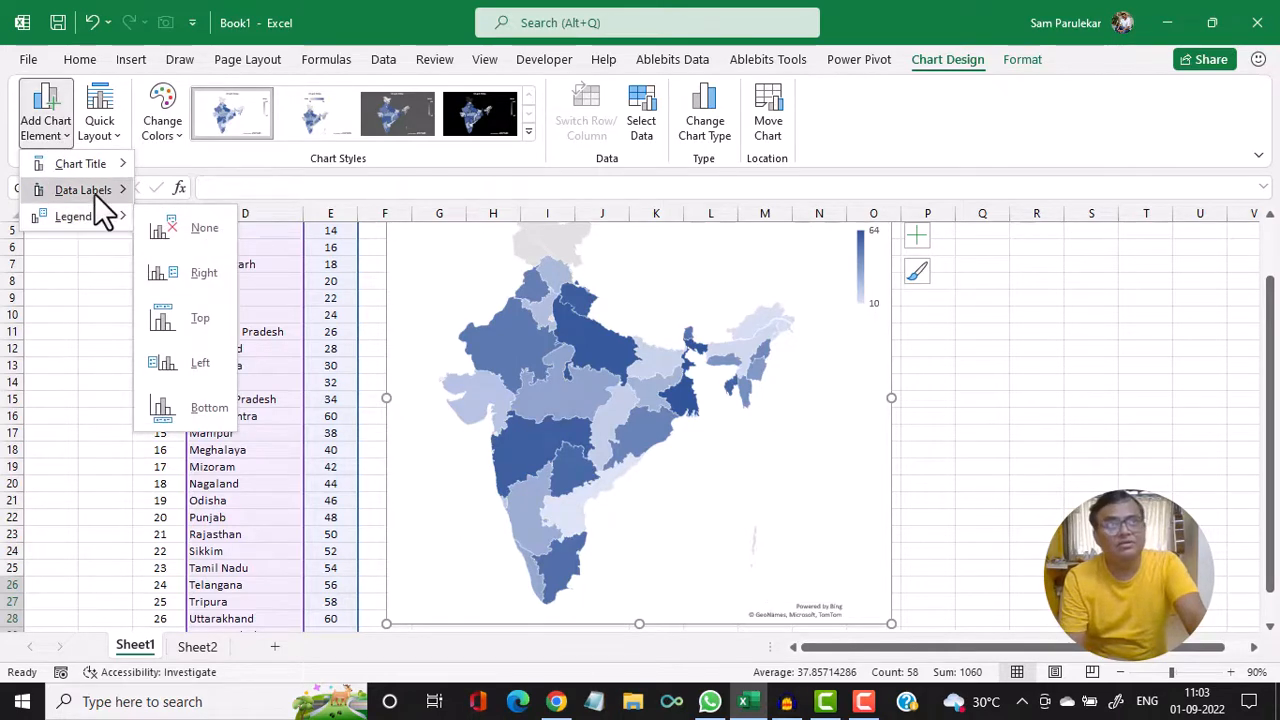
mouse_move(94, 193)
left_click(172, 245)
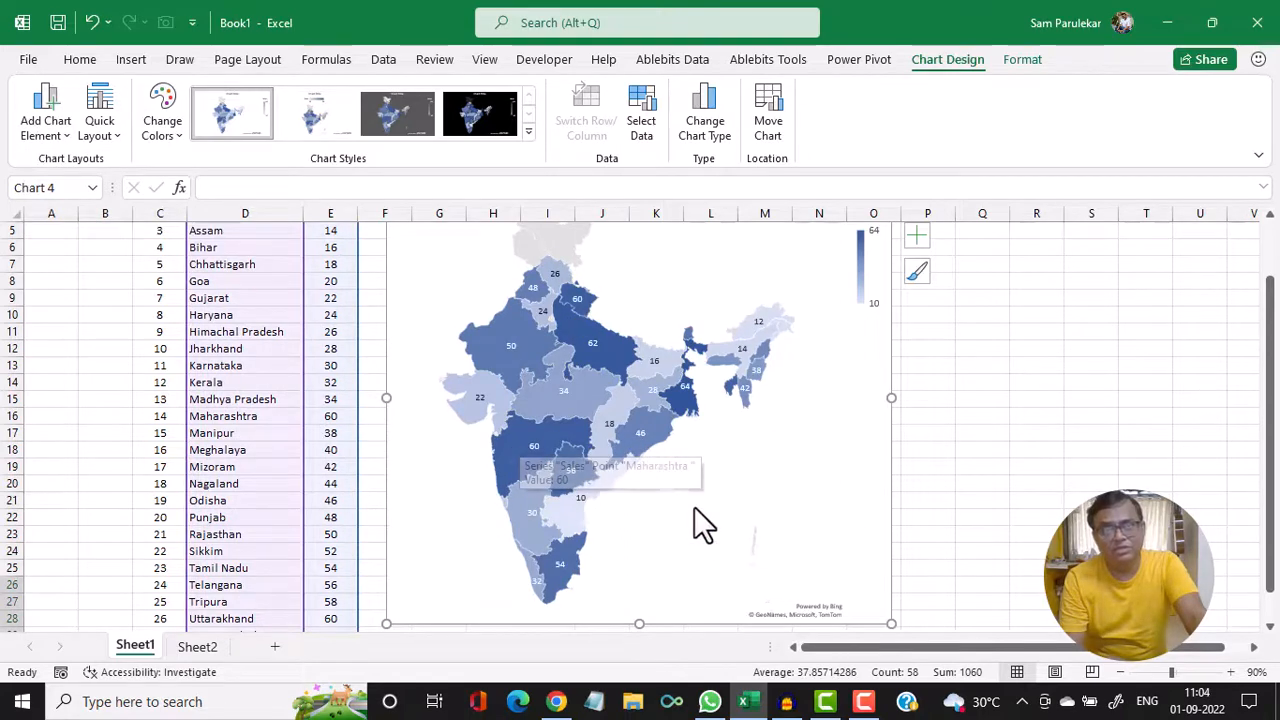
- Set the data series' map labels to Show all, comparing them with Best fit only, and close the formatting options
double_click(519, 444)
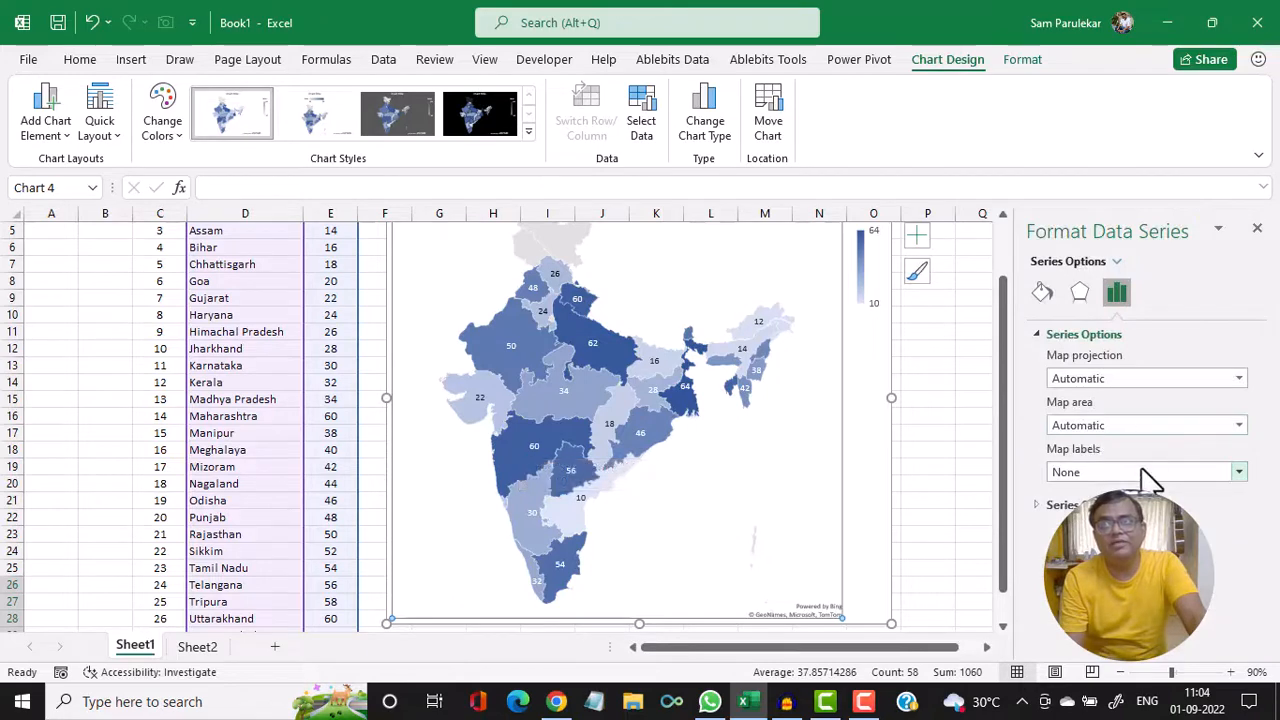
left_click(1141, 470)
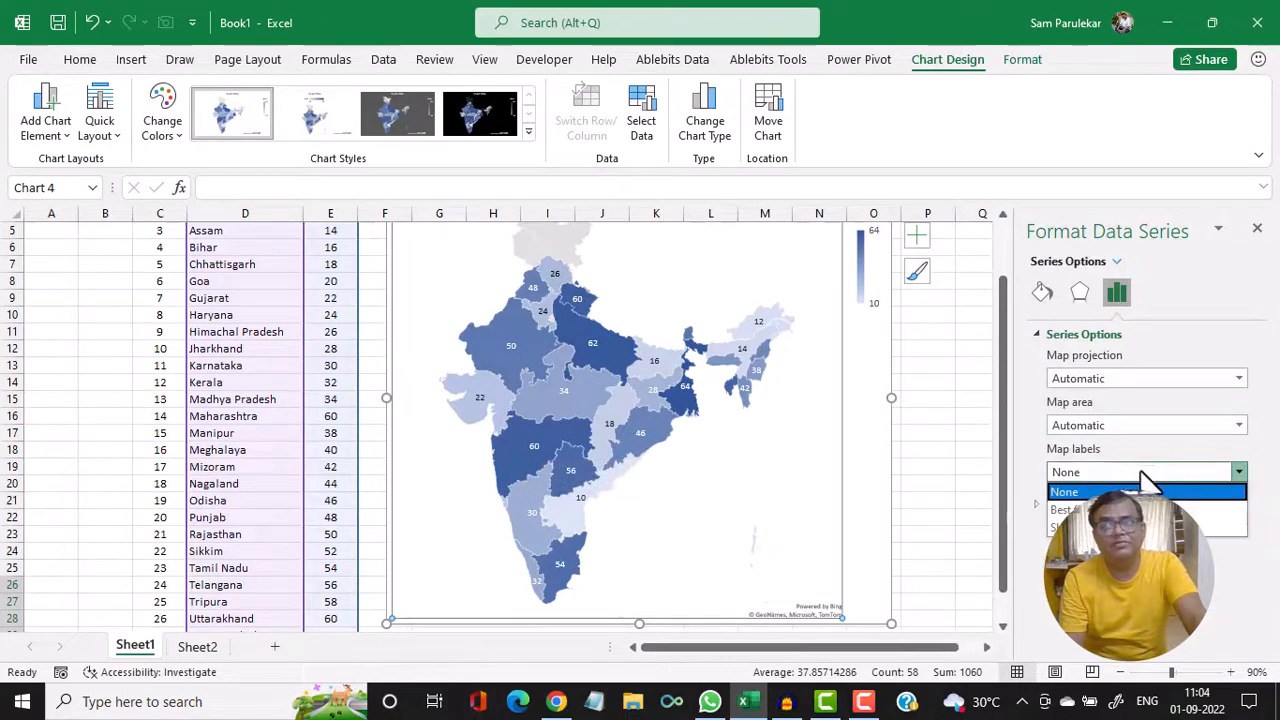
left_click(1141, 527)
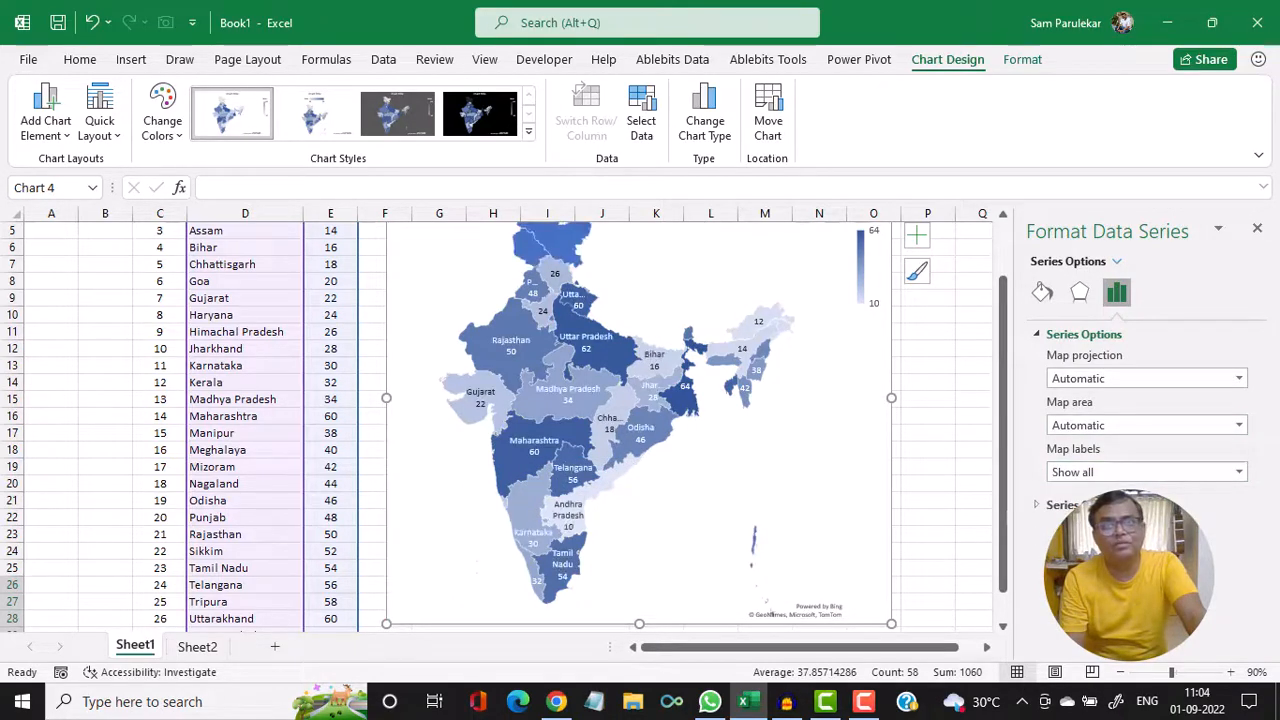
left_click(1125, 473)
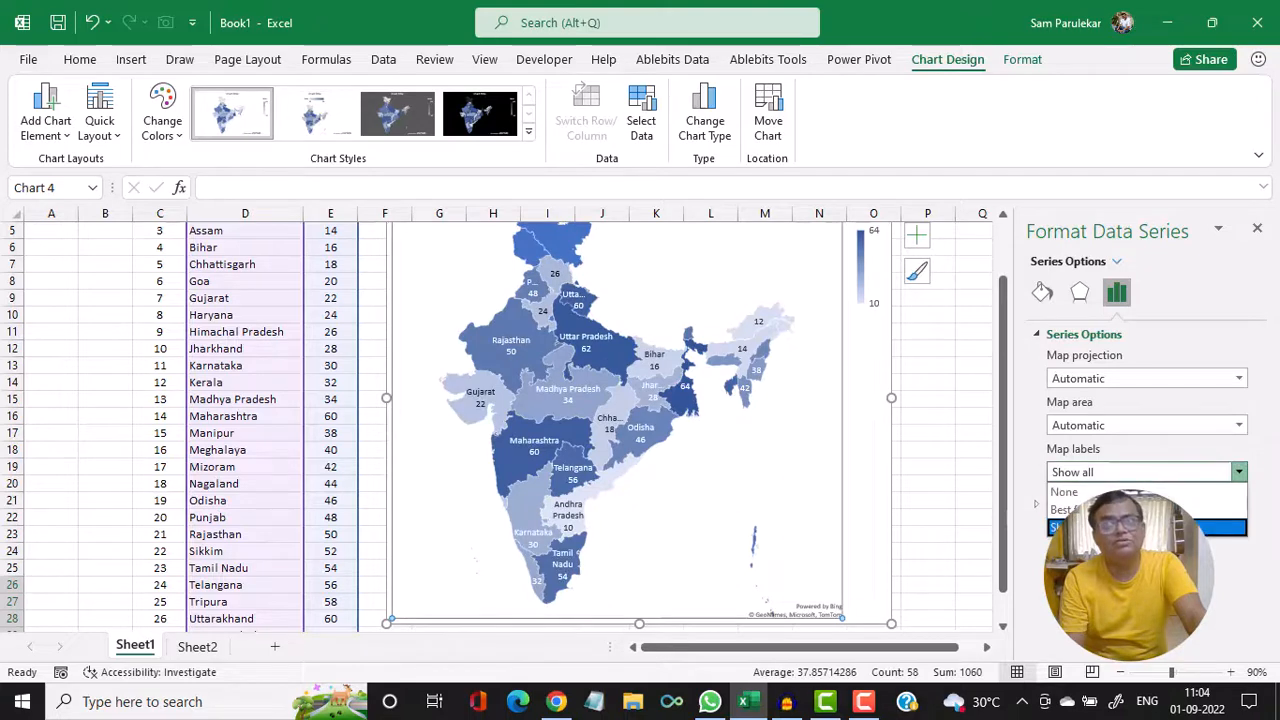
left_click(1122, 507)
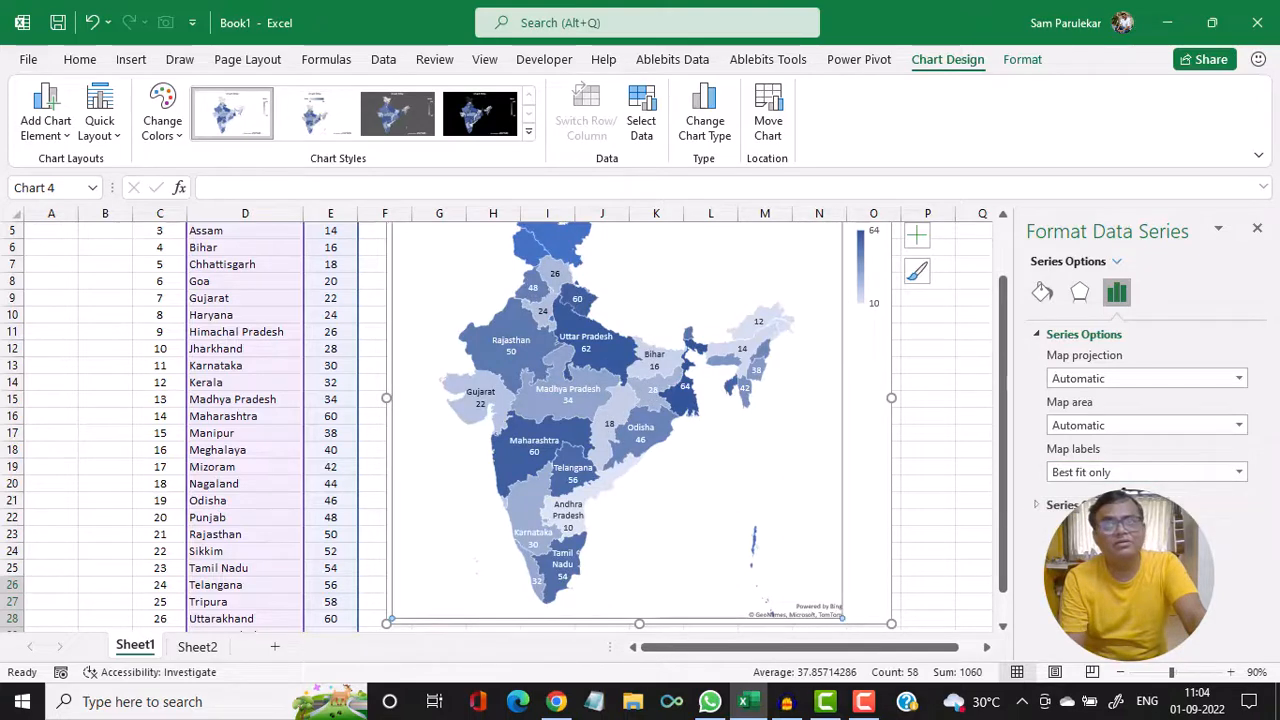
left_click(1135, 473)
left_click(1141, 527)
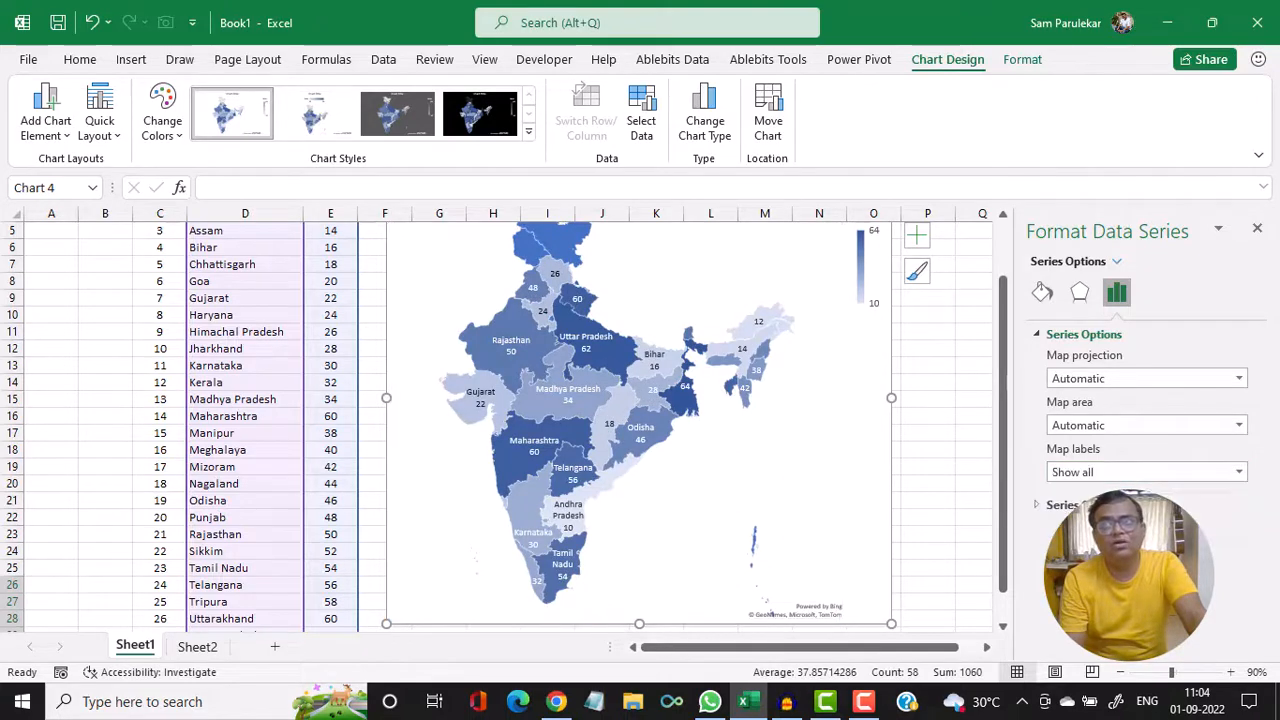
left_click(940, 360)
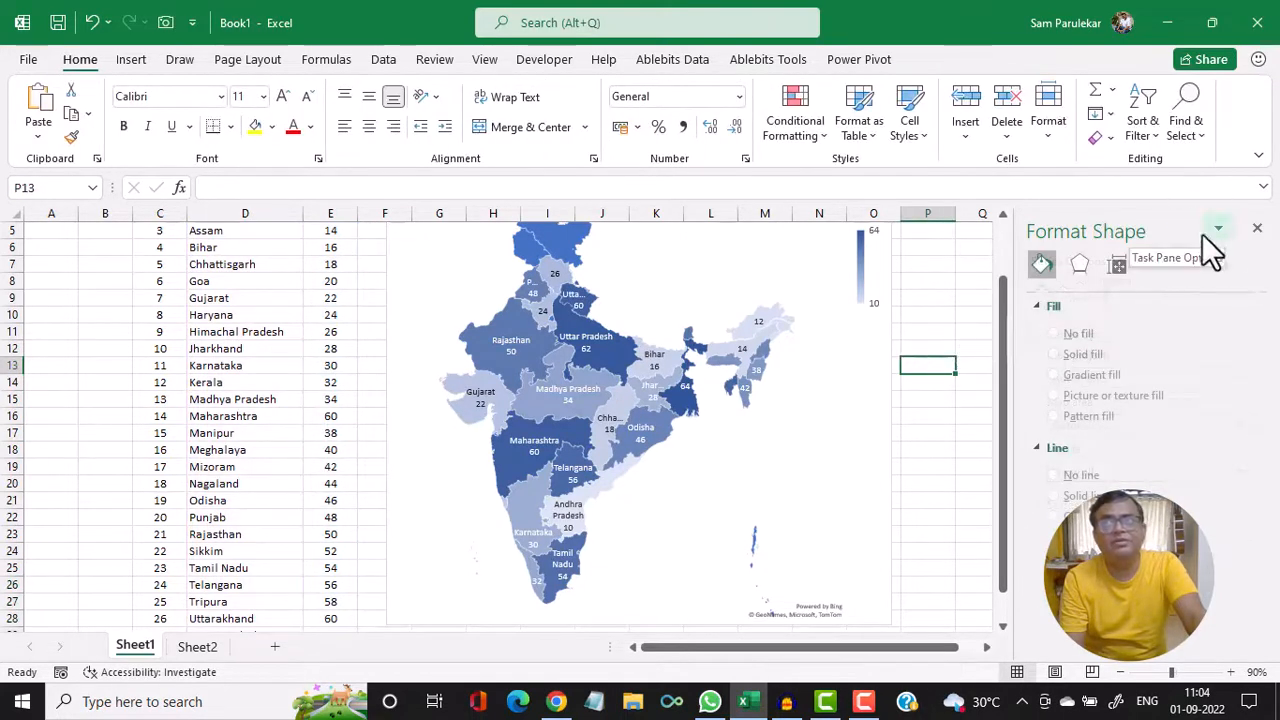
left_click(1257, 228)
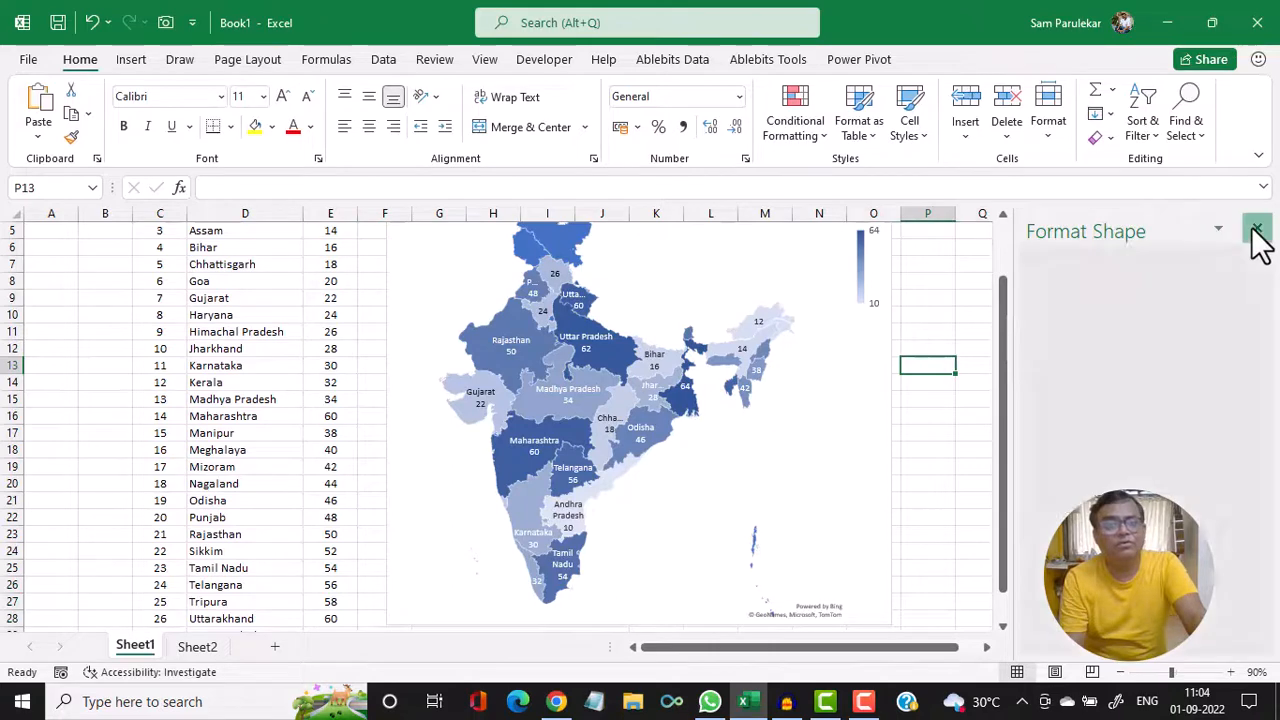
- Try the monochromatic grey palette on the map chart and recolour it with the monochromatic gold palette
left_click(586, 349)
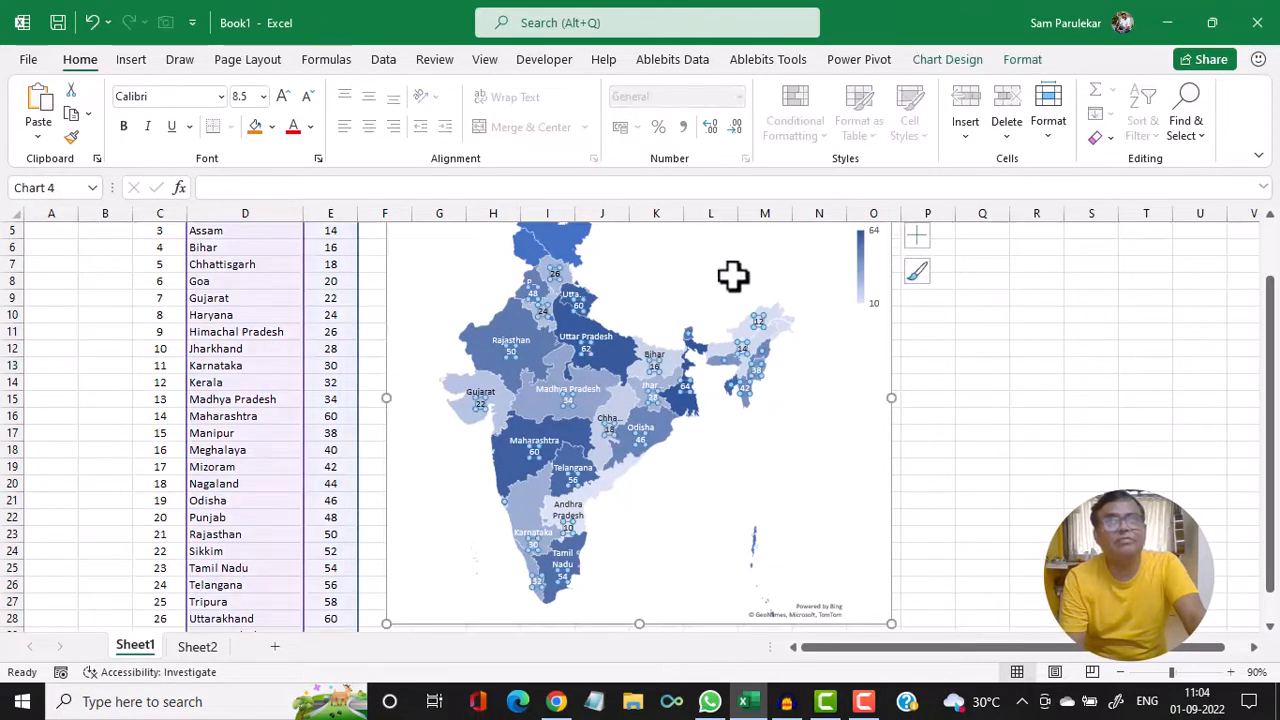
left_click(950, 63)
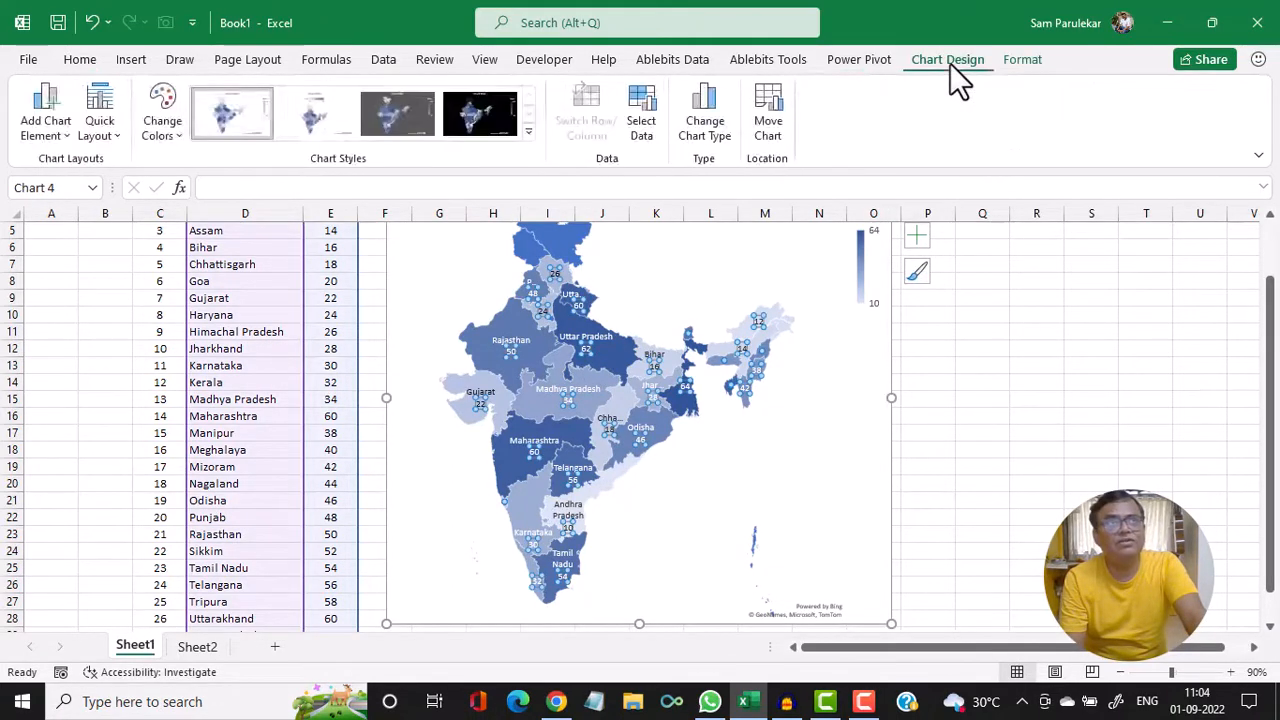
left_click(161, 136)
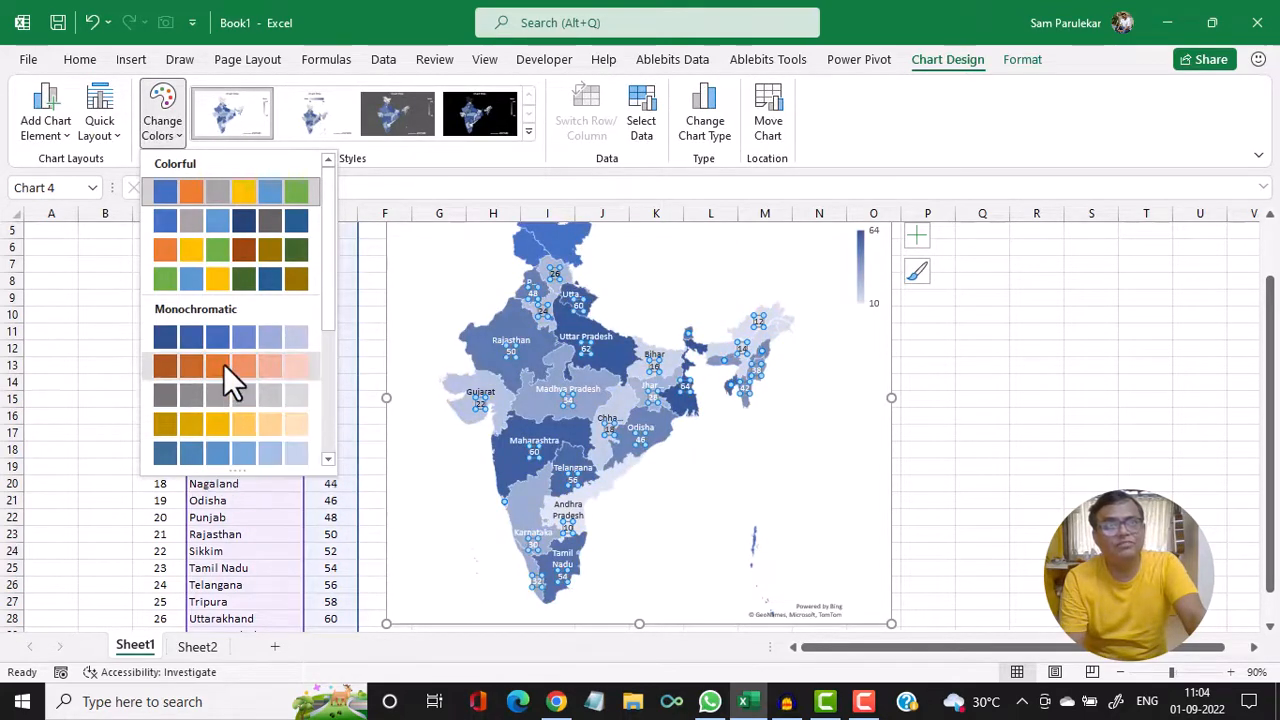
key("Escape")
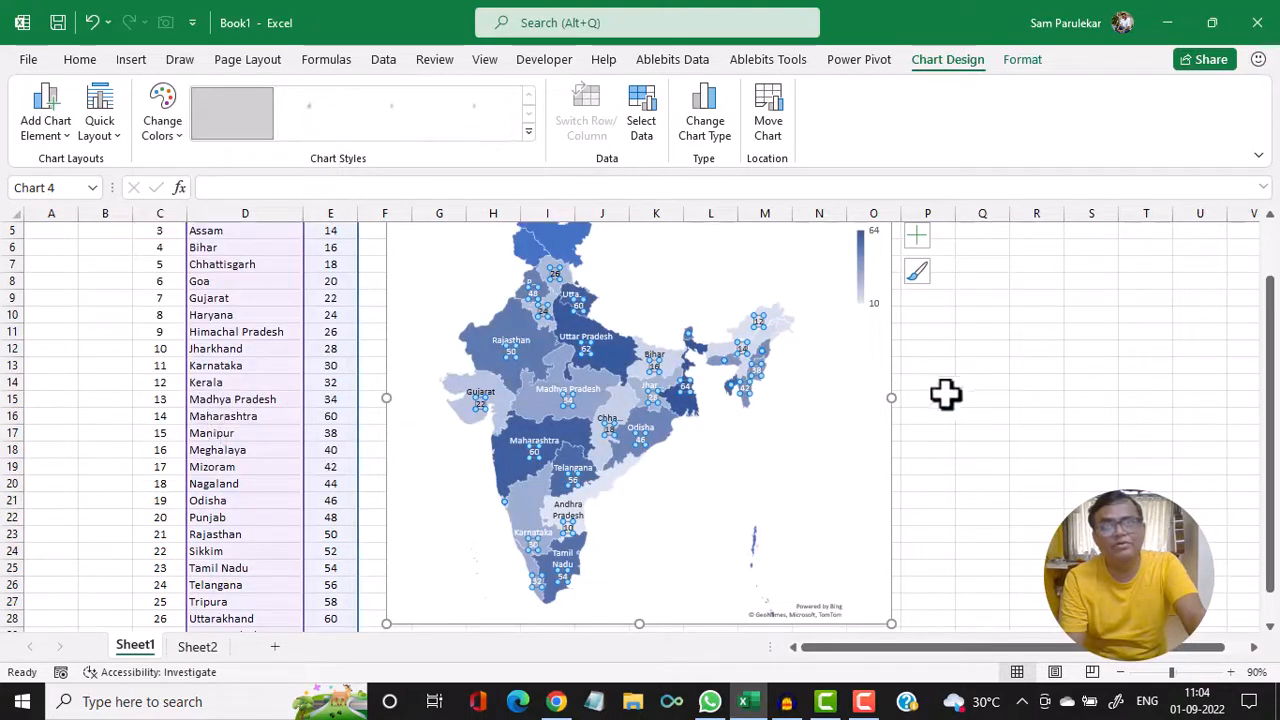
left_click(179, 133)
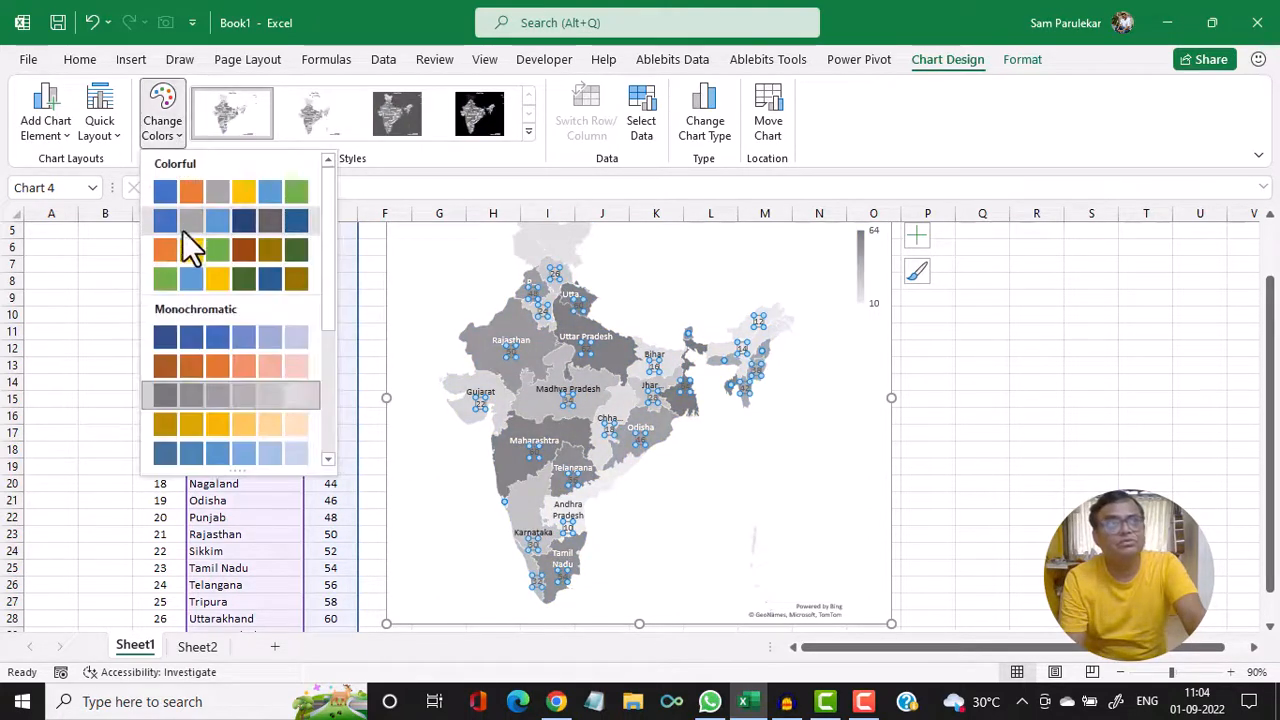
left_click(189, 426)
left_click(945, 412)
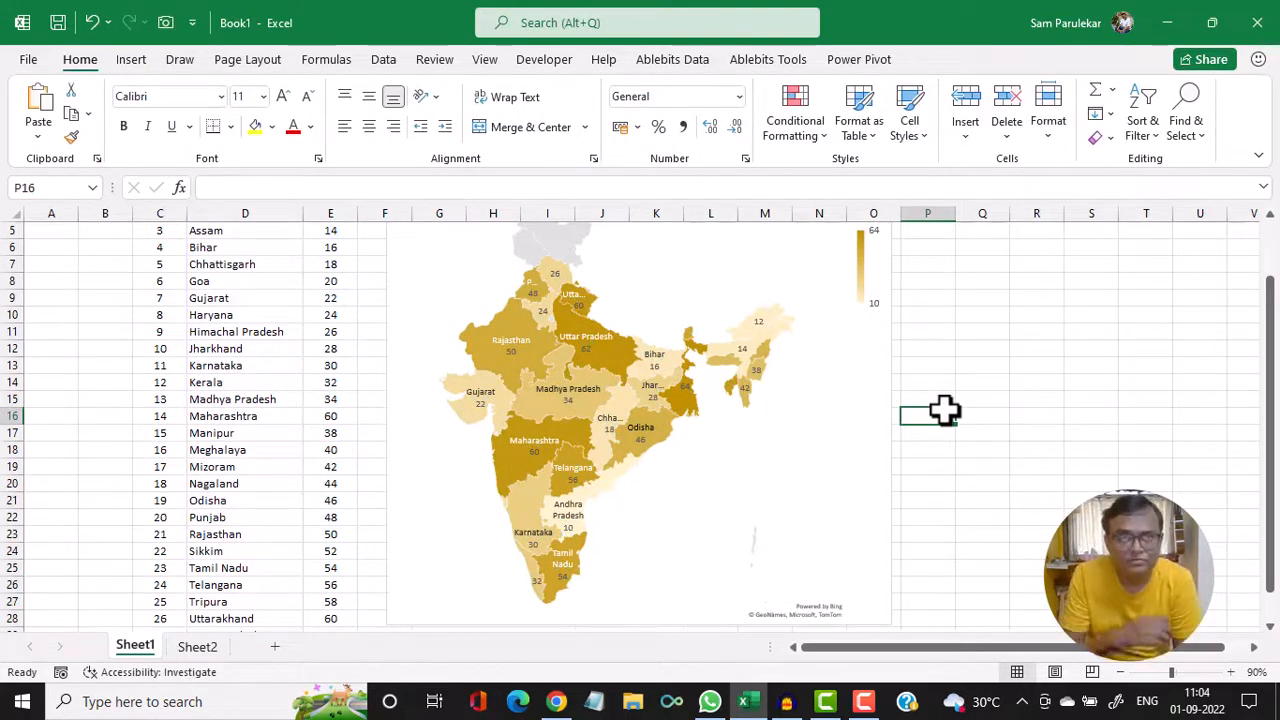
scroll(380, 493, "up", 1)
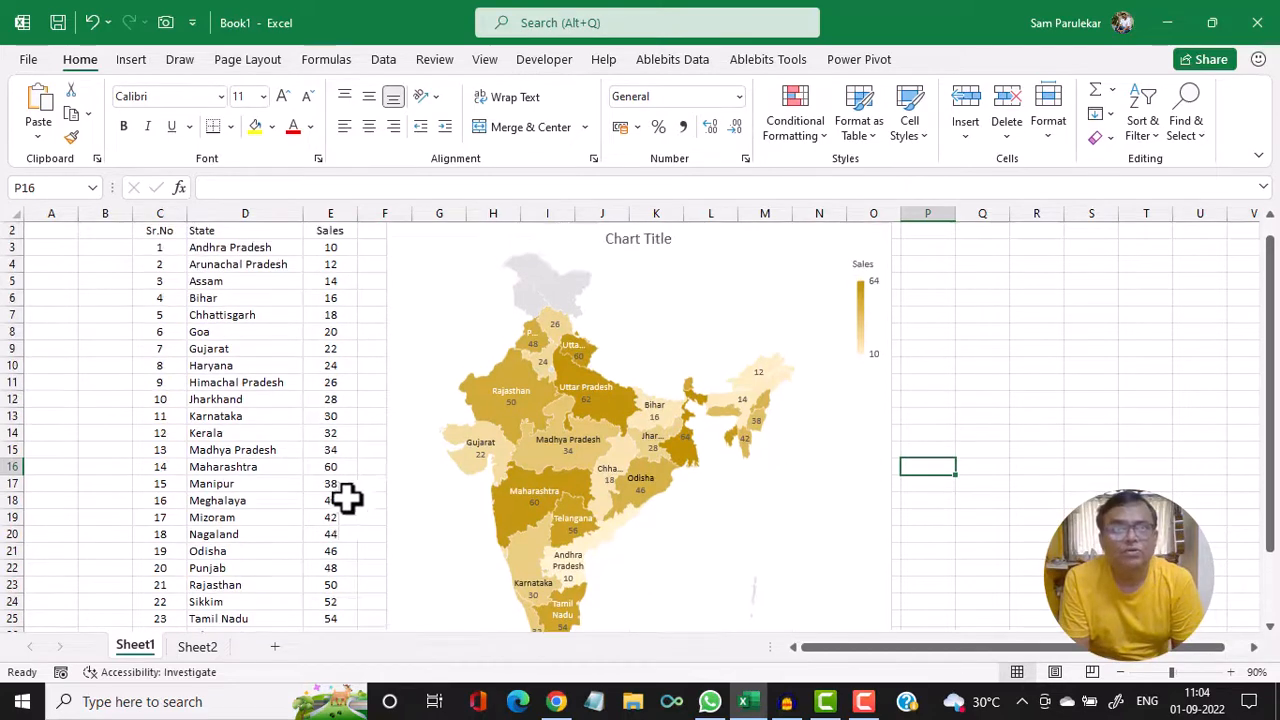